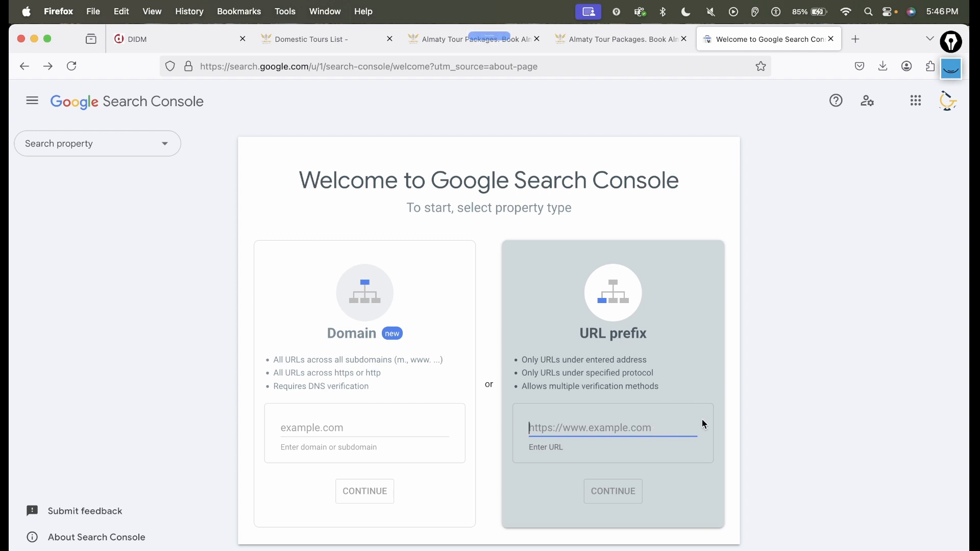
text(www.cre)
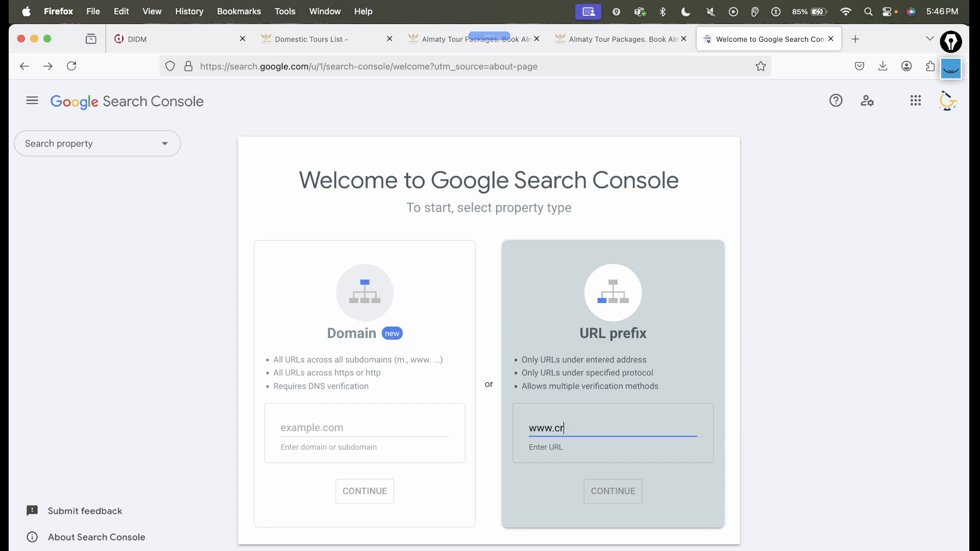
key(BackSpace)
key(BackSpace)
key(BackSpace)
key(BackSpace)
key(BackSpace)
key(BackSpace)
key(BackSpace)
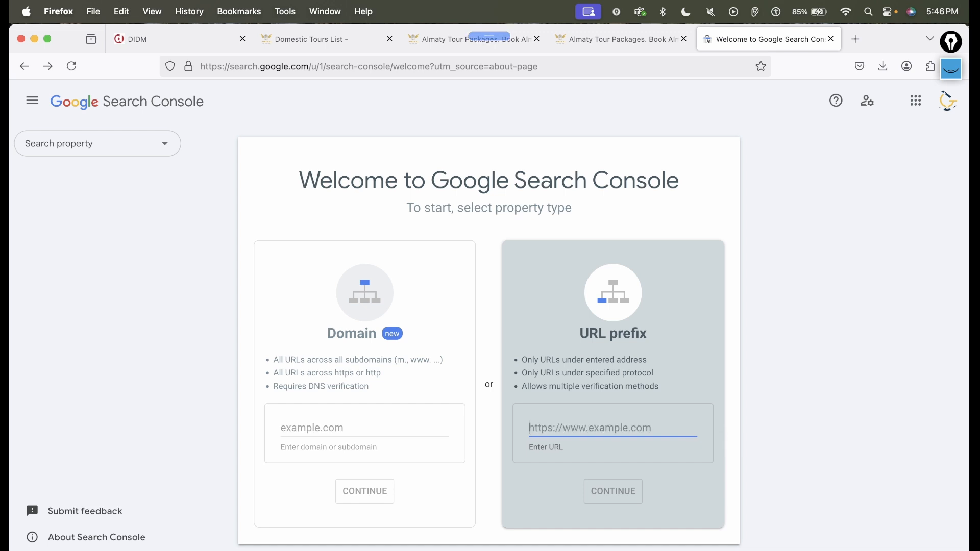
text(https::)
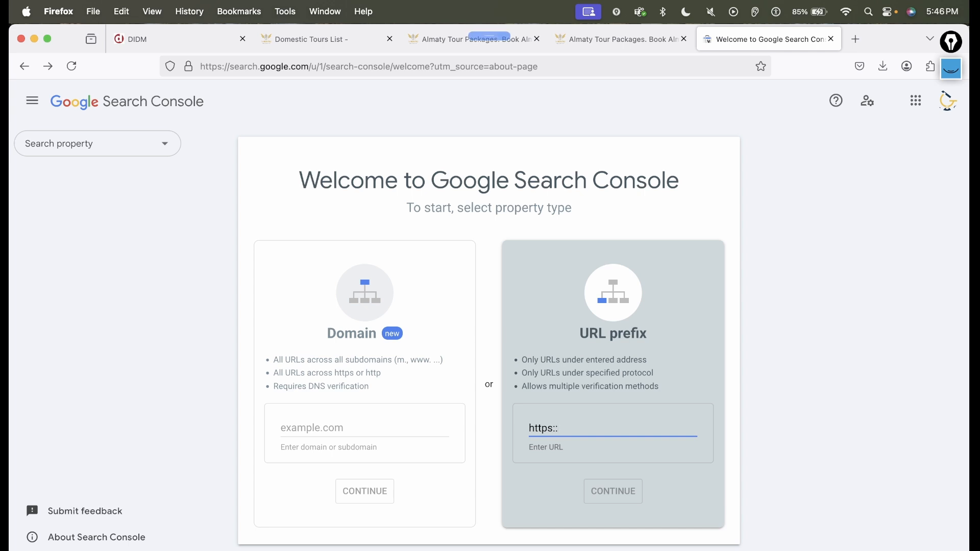
key(BackSpace)
key(BackSpace)
text(//www.createdi)
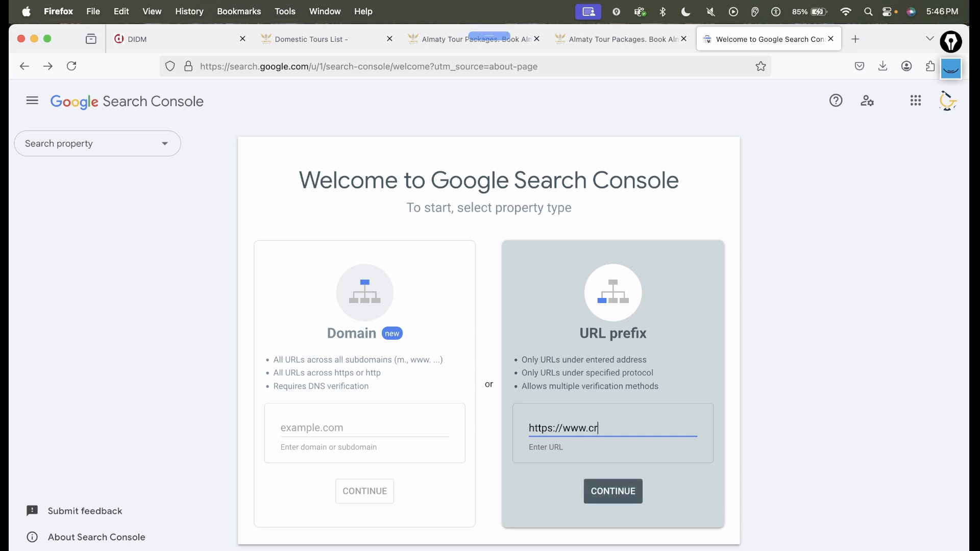
text(mensions.in)
click(630, 494)
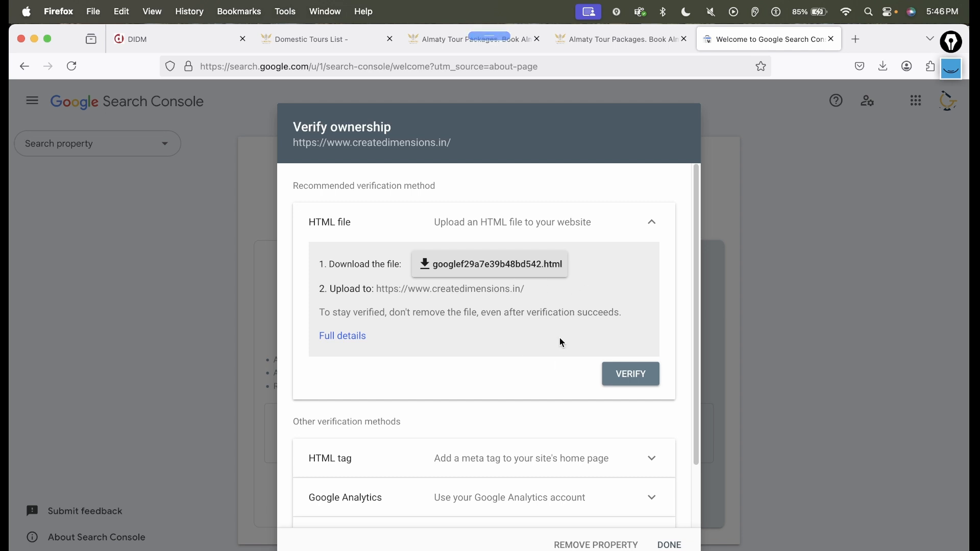
scroll(562, 342, down, 3)
click(587, 388)
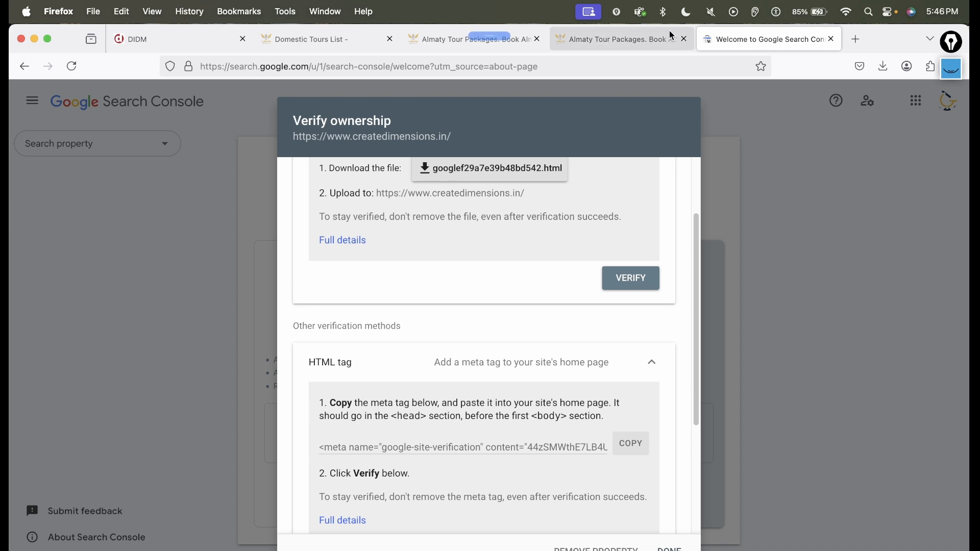
Switch to Chrome, where the GoDaddy products page is open.
key(super+Tab)
key(super+Tab)
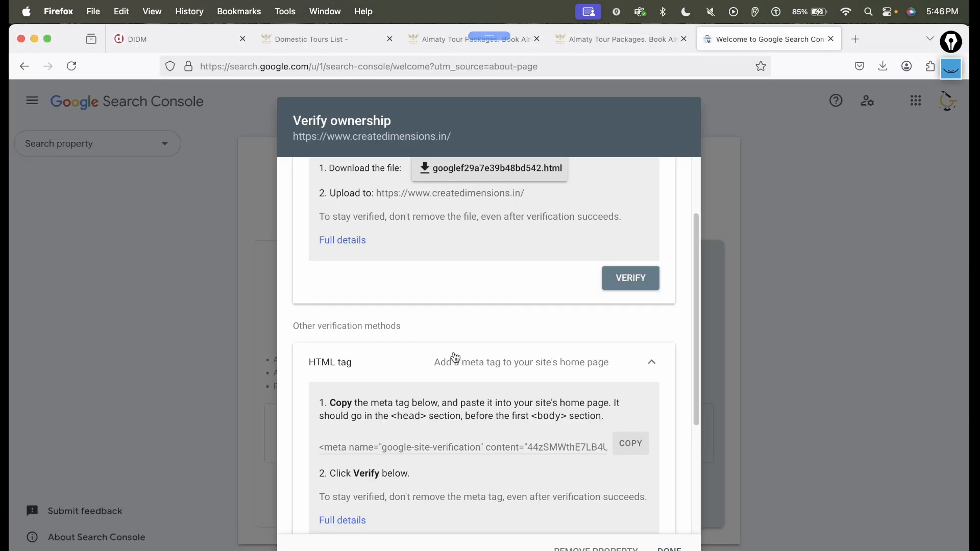
key(super+Tab)
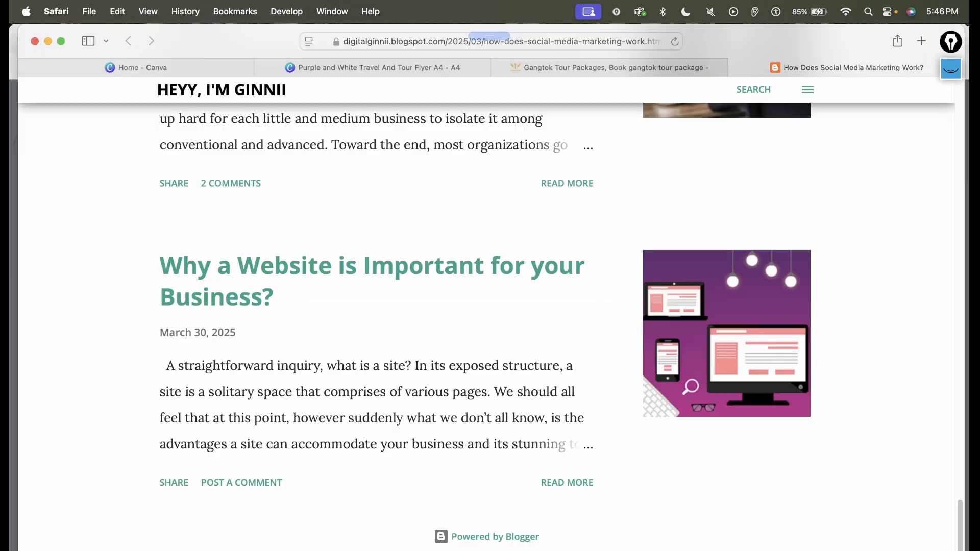
key(super+Tab)
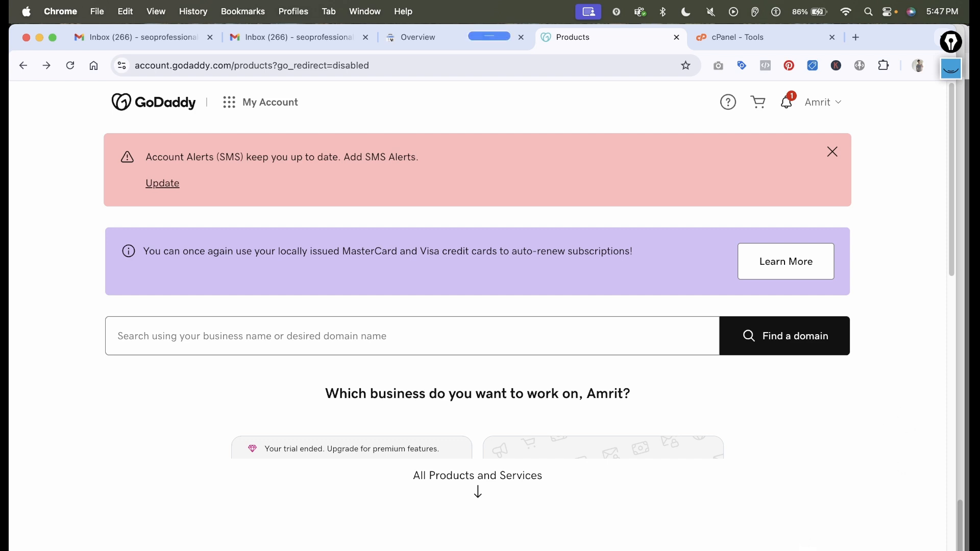
View the FileZilla connection to the site and the empty Sublime Text editor, minimizing each window.
click(675, 550)
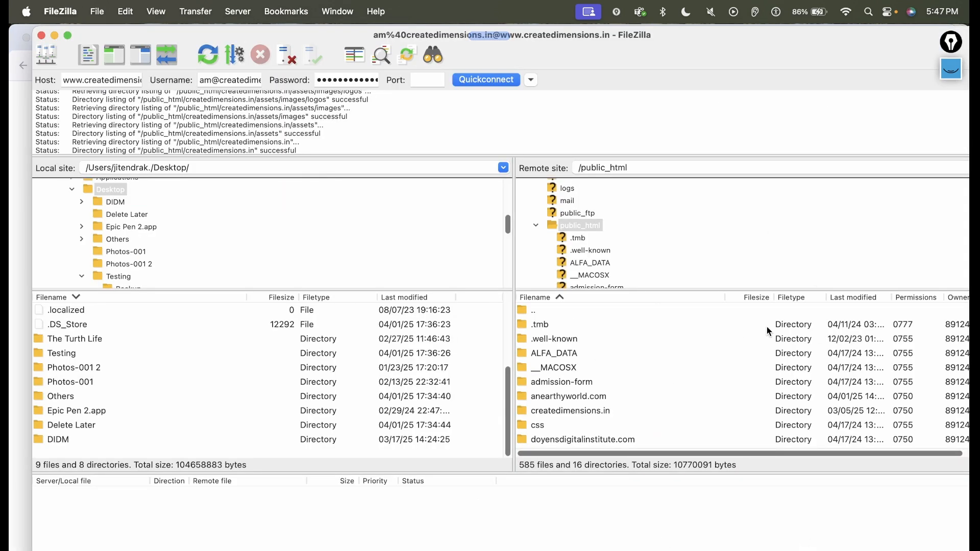
click(55, 35)
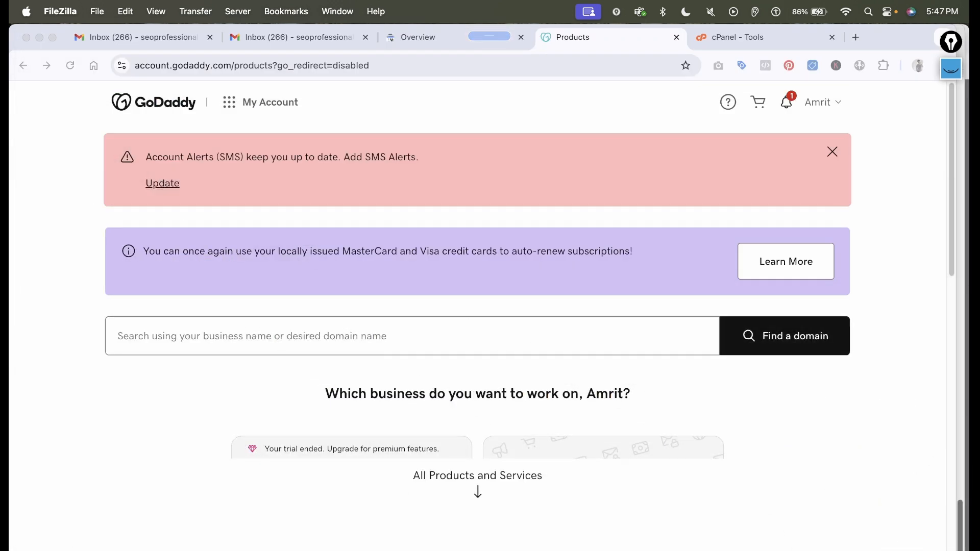
click(658, 550)
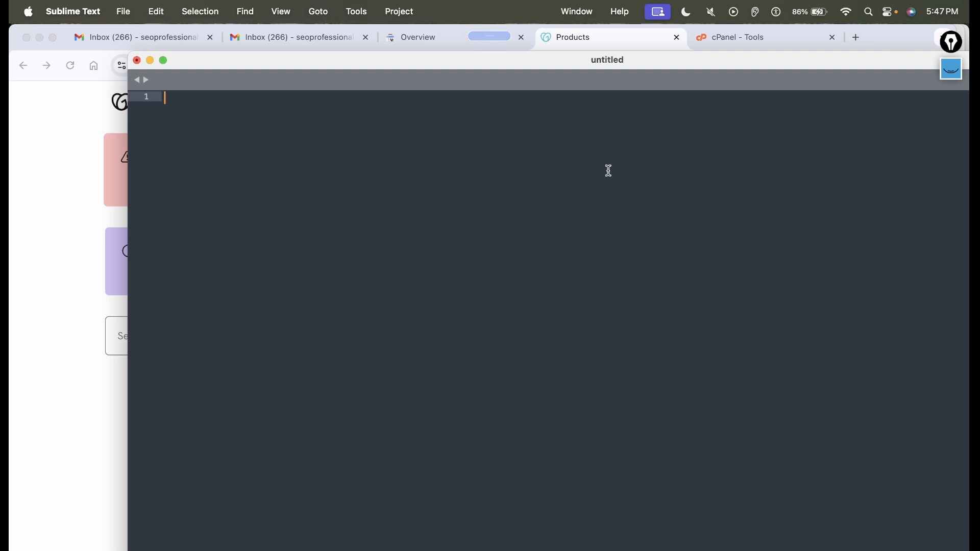
click(150, 60)
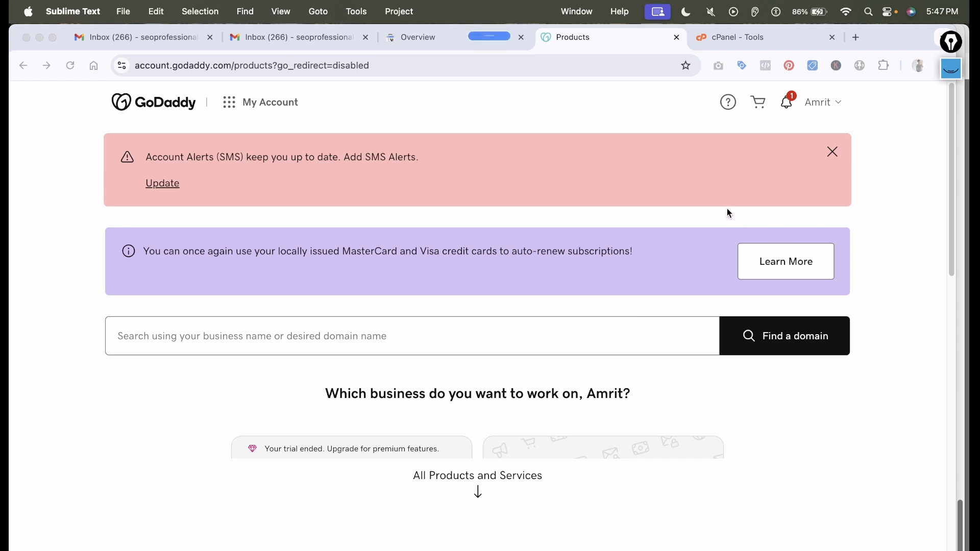
Return to the GoDaddy account in Chrome and open My Products.
click(912, 153)
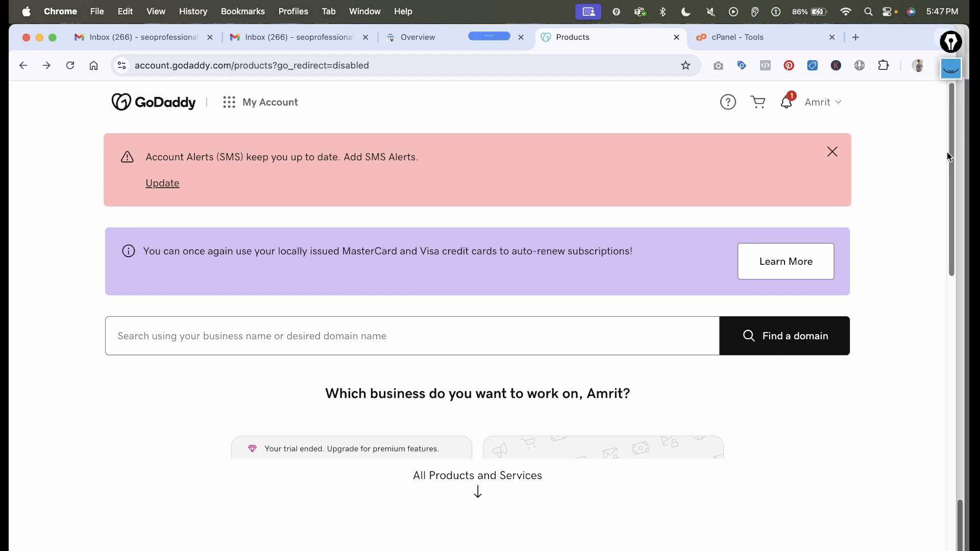
click(837, 104)
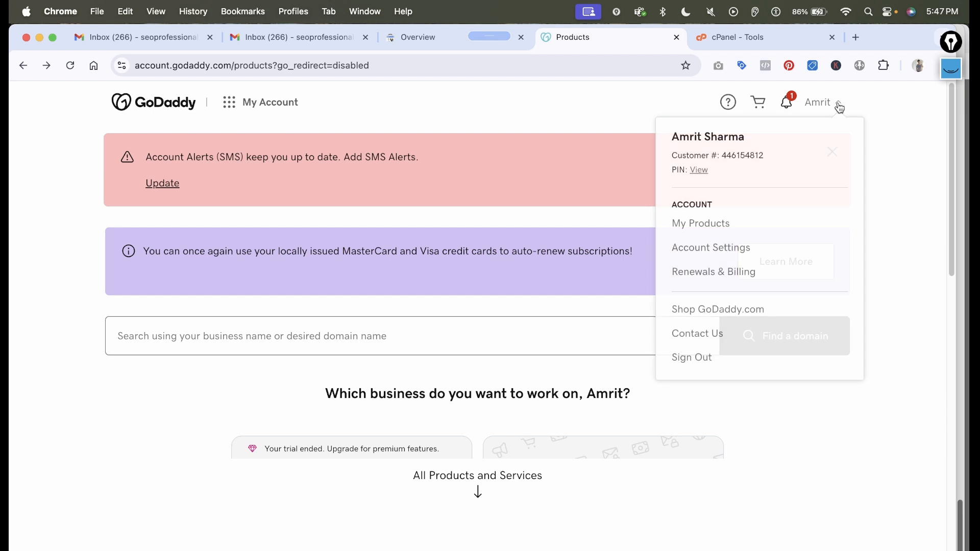
click(739, 225)
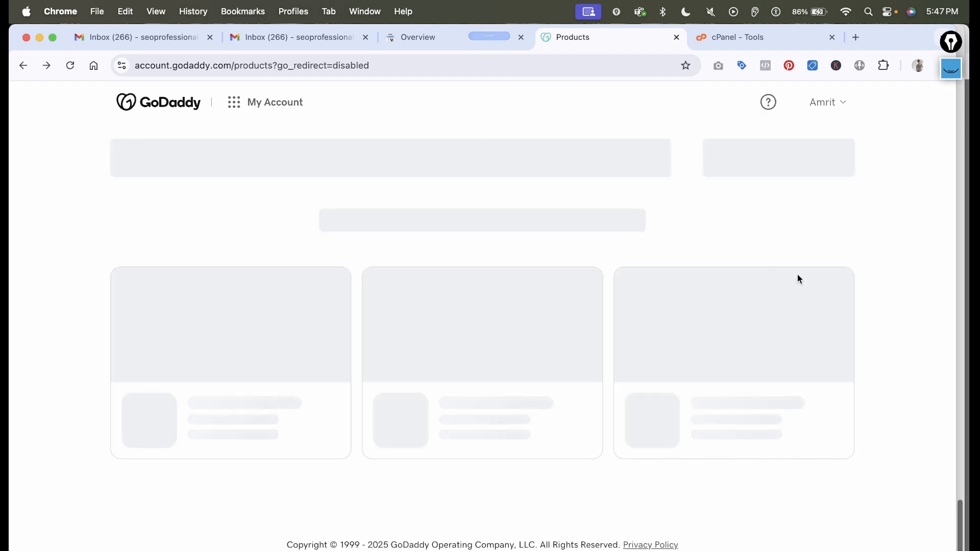
Expand the Web Hosting products and open the management page of the Web Hosting Deluxe plan for doyensfly.com.
scroll(891, 286, down, 7)
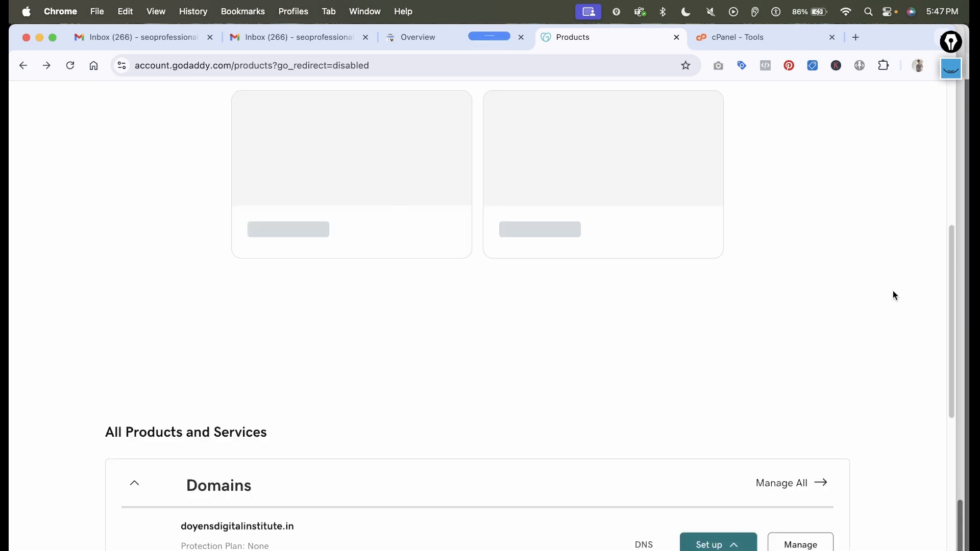
scroll(895, 296, down, 3)
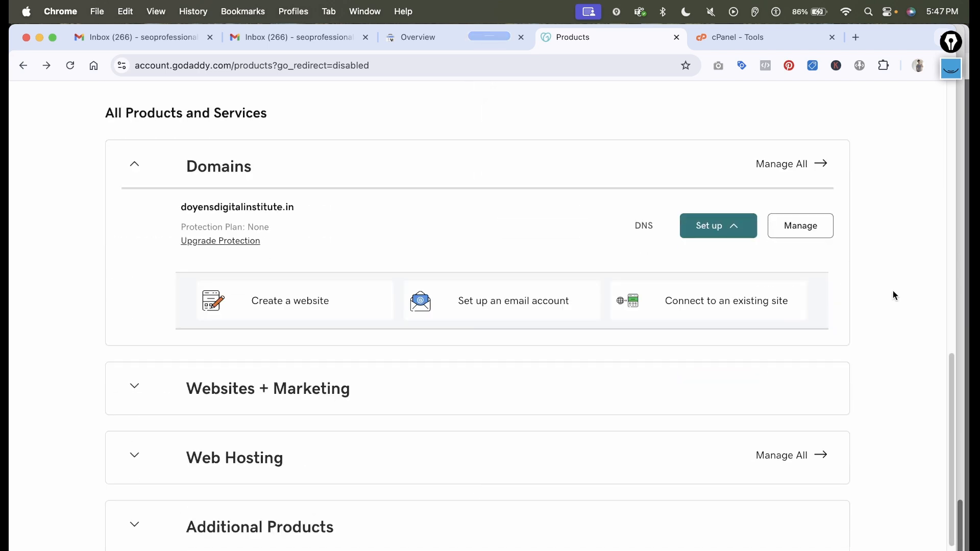
scroll(894, 307, down, 1)
scroll(893, 304, down, 1)
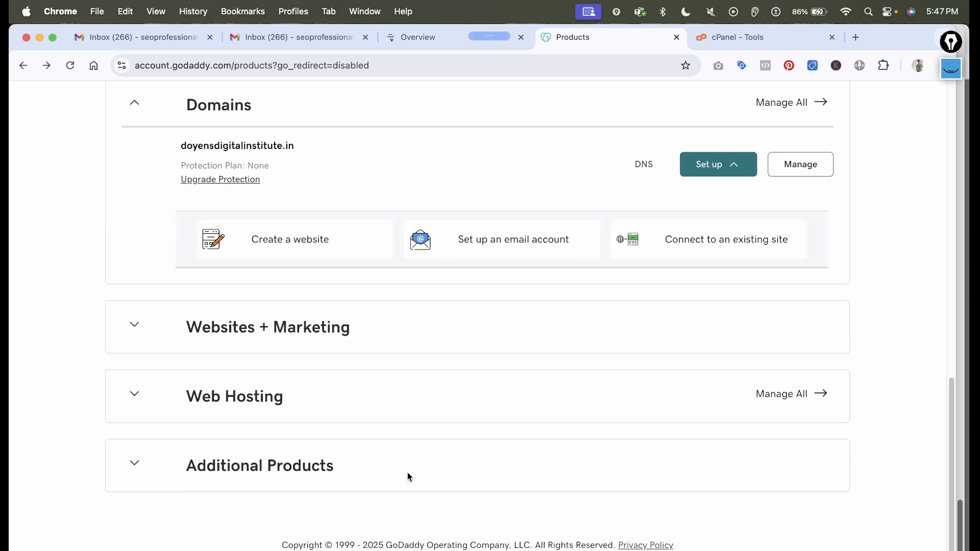
click(134, 395)
scroll(470, 402, down, 1)
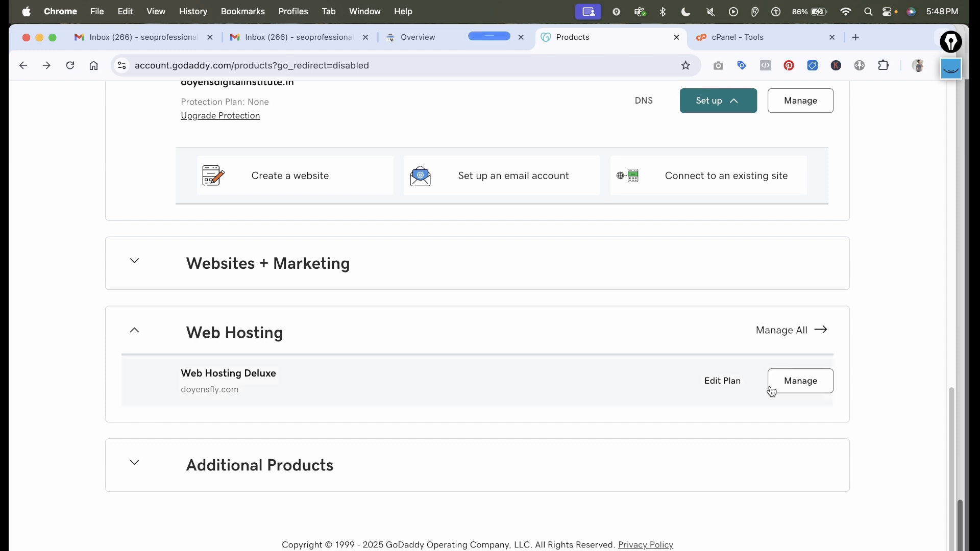
click(801, 382)
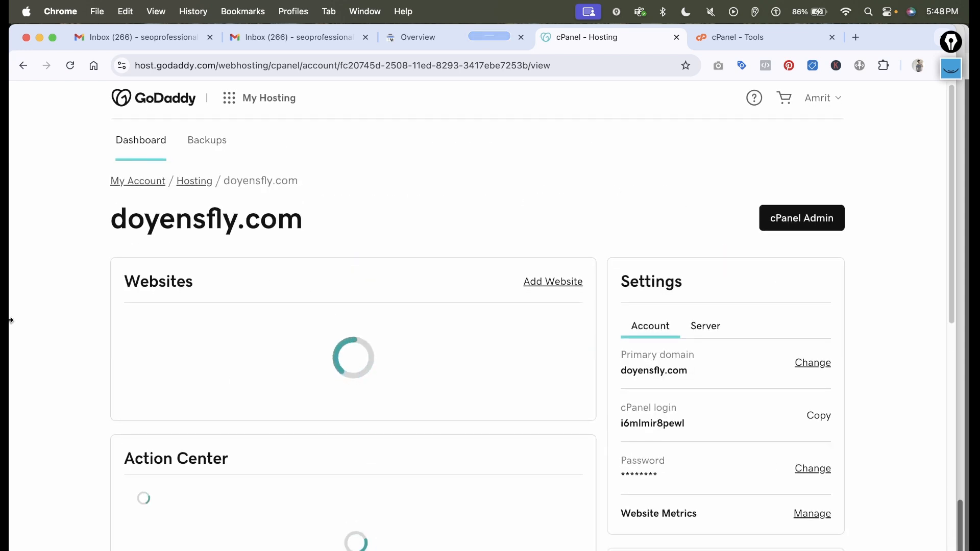
Launch cPanel Admin for the doyensfly.com hosting and open File Manager in a new tab.
scroll(155, 220, down, 5)
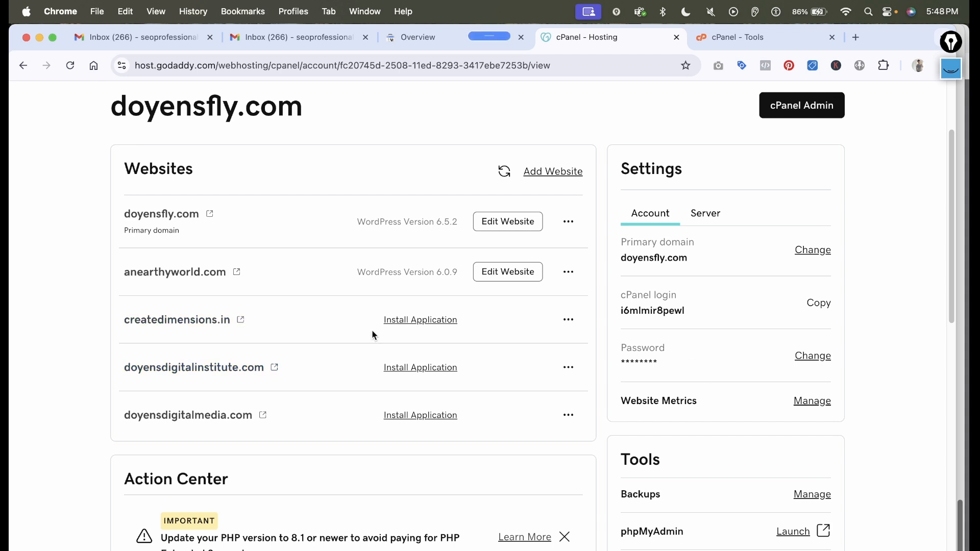
click(799, 116)
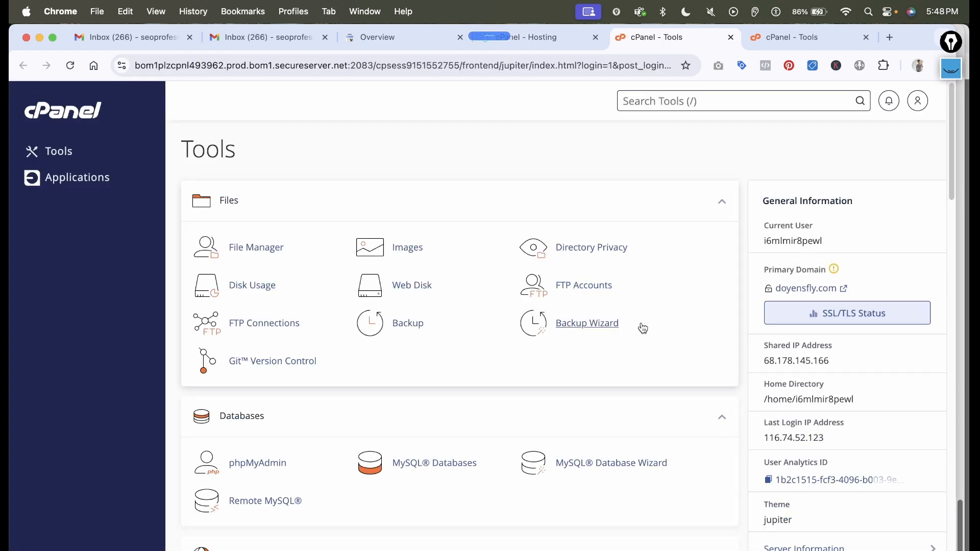
right_click(258, 252)
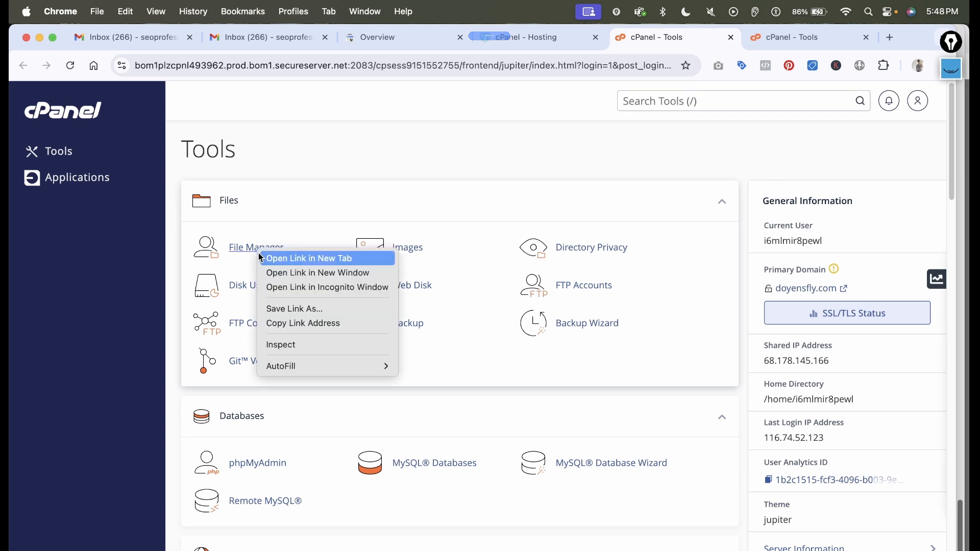
click(298, 258)
Close the older duplicate cPanel Tools tab and bring the File Manager into view.
click(862, 39)
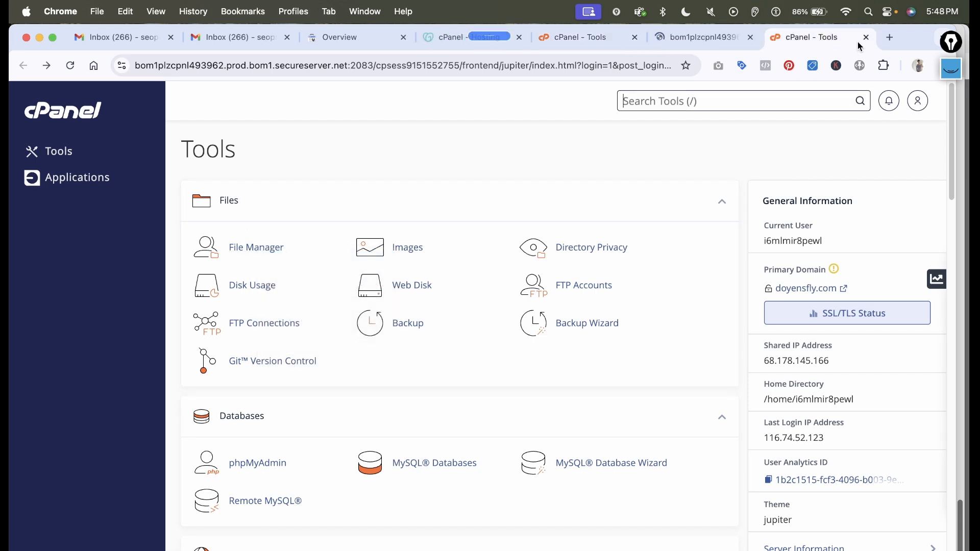
key(super+w)
click(667, 44)
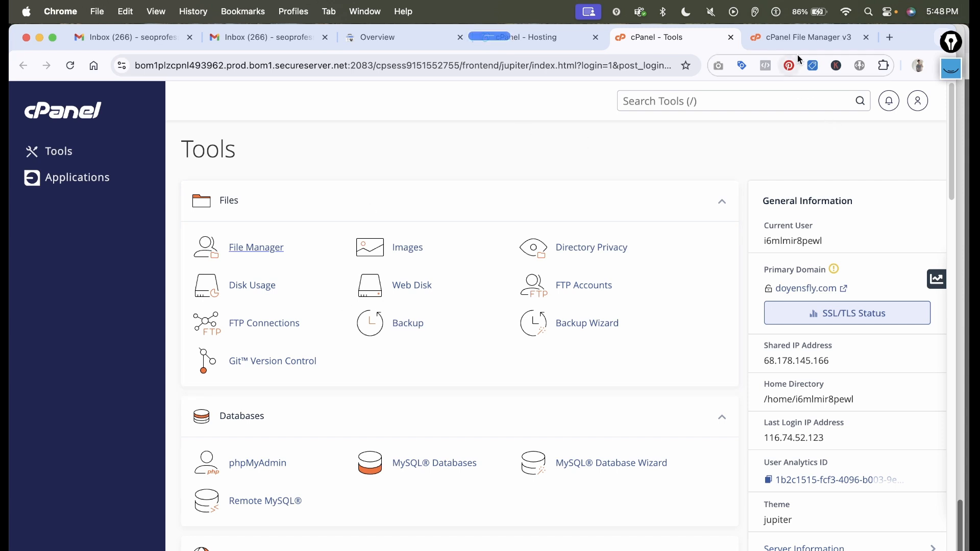
click(800, 36)
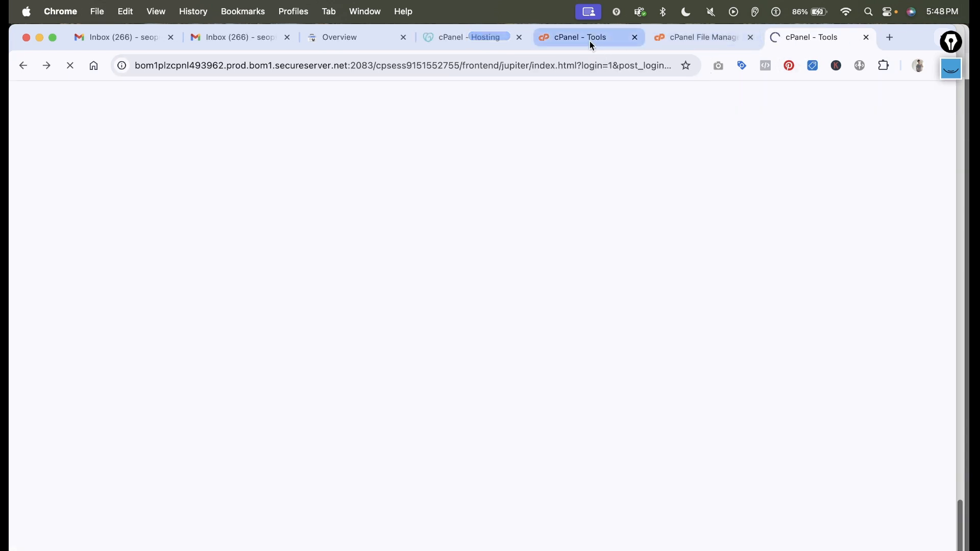
click(589, 39)
click(816, 43)
click(866, 37)
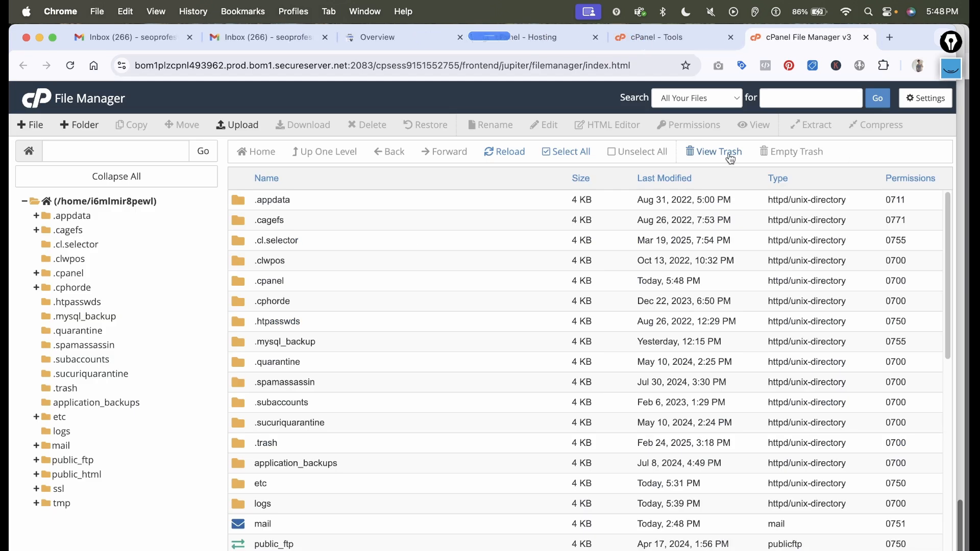
Expand public_html in the folder tree and open the folder to list its contents.
scroll(462, 351, down, 10)
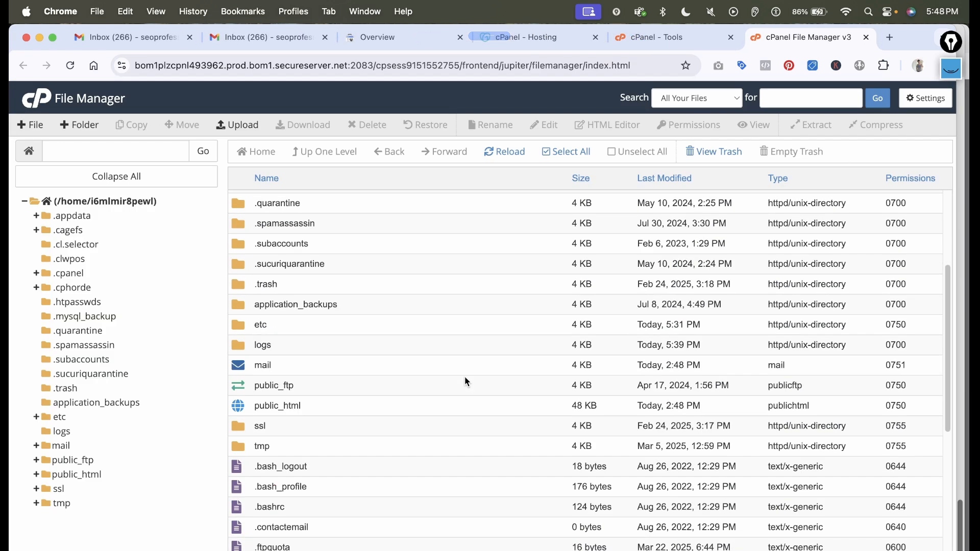
scroll(466, 389, down, 3)
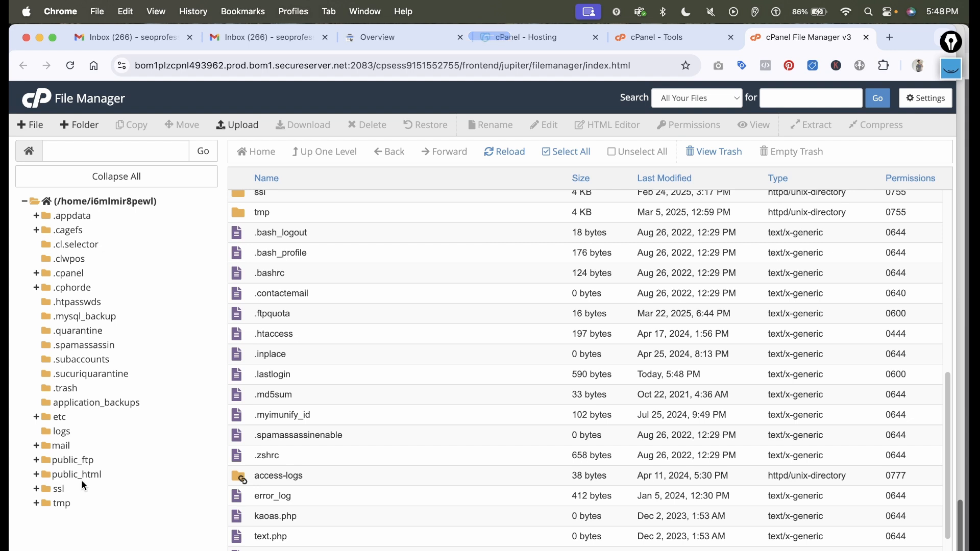
click(36, 475)
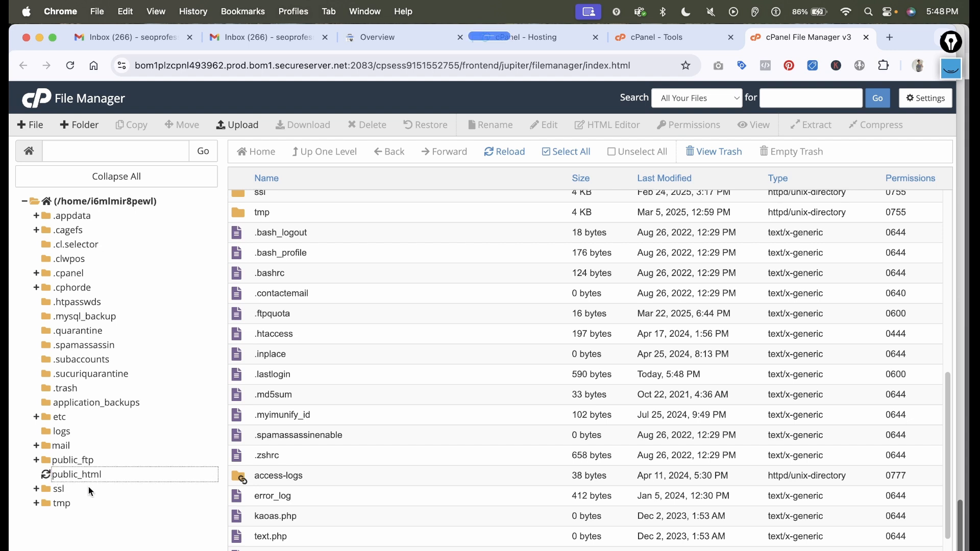
scroll(102, 464, down, 8)
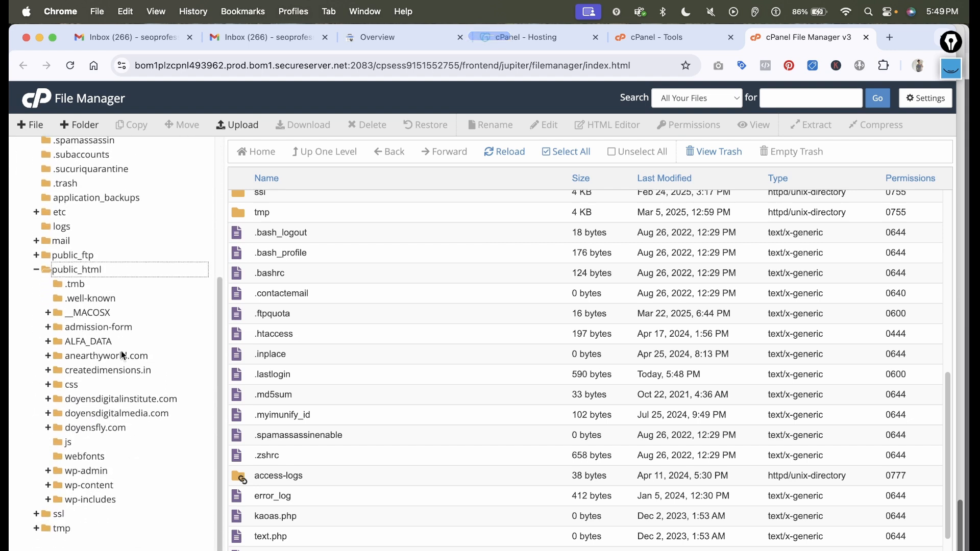
scroll(432, 400, up, 8)
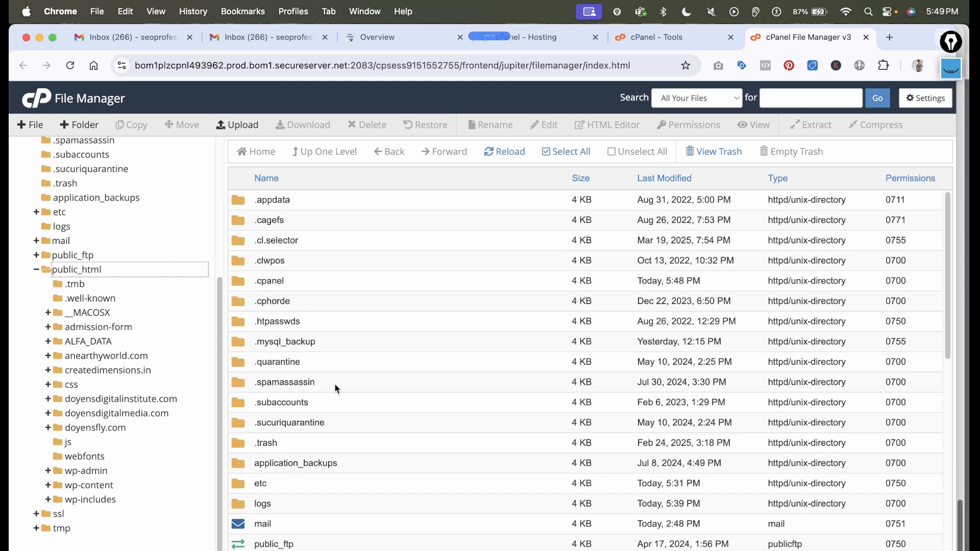
scroll(342, 408, down, 10)
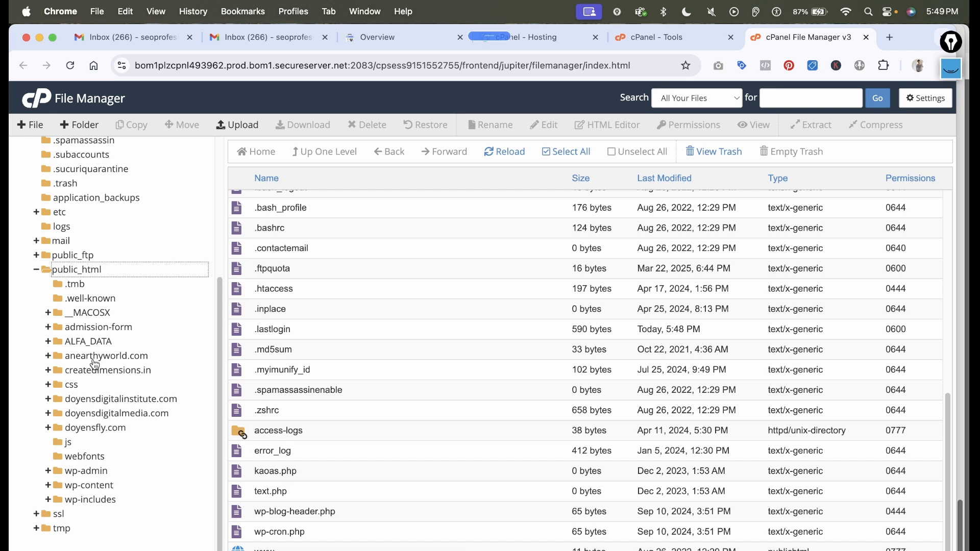
click(88, 272)
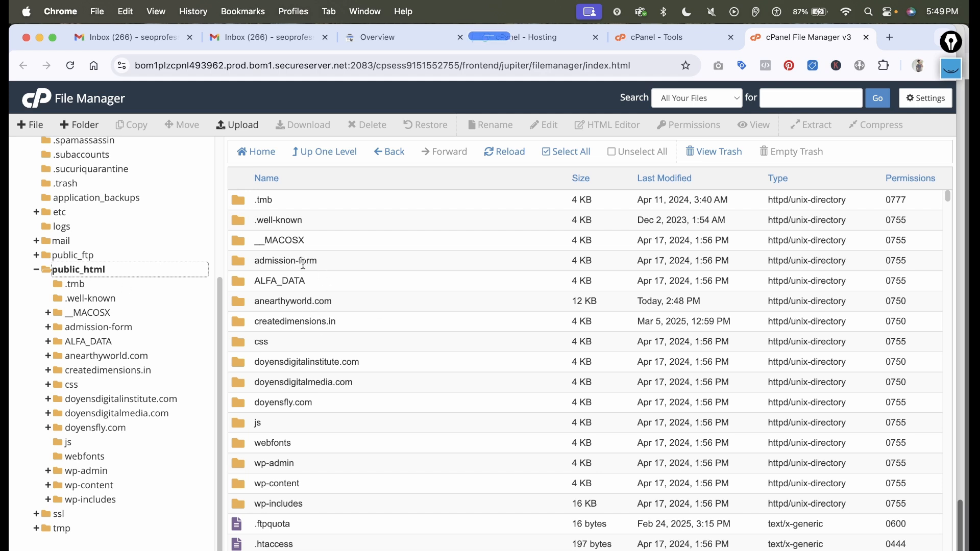
Open the createdimensions.in folder inside public_html and look through its files.
click(298, 327)
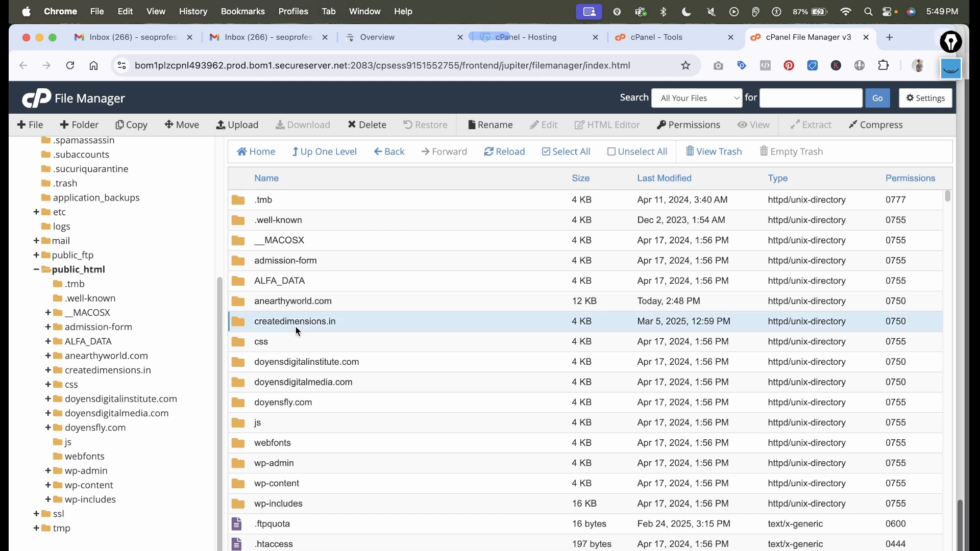
click(314, 323)
double_click(388, 324)
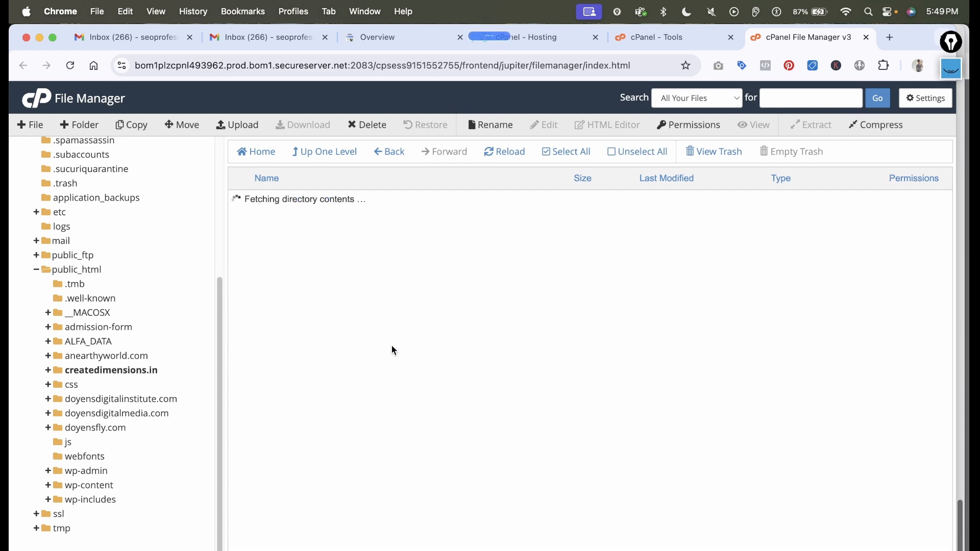
scroll(378, 354, down, 10)
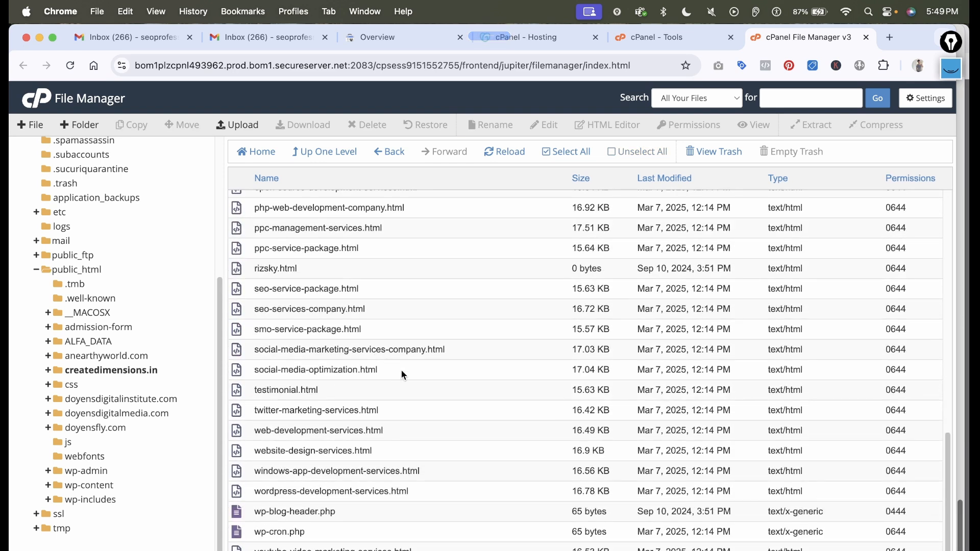
scroll(402, 370, up, 10)
Open the index.html file of createdimensions.in in the code editor.
click(338, 327)
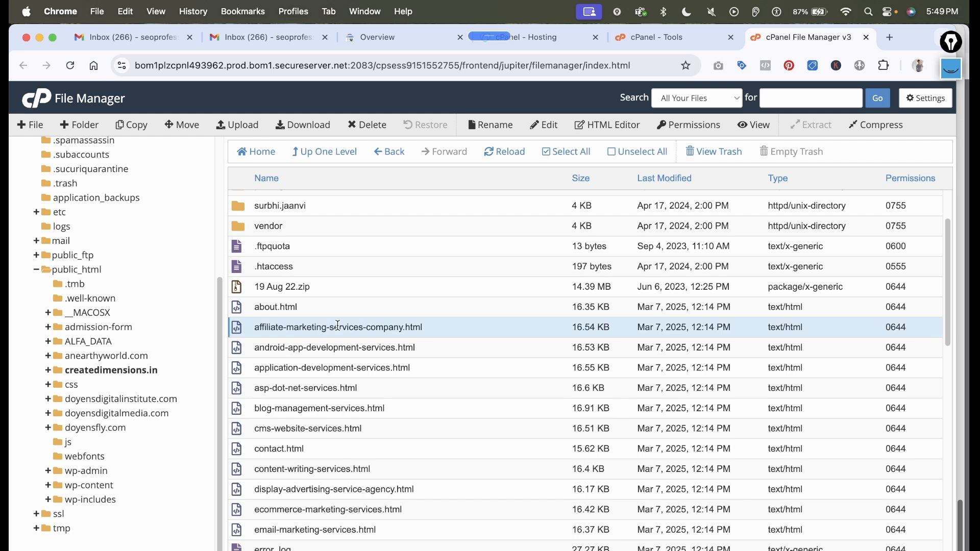
right_click(338, 326)
click(321, 369)
scroll(327, 445, down, 3)
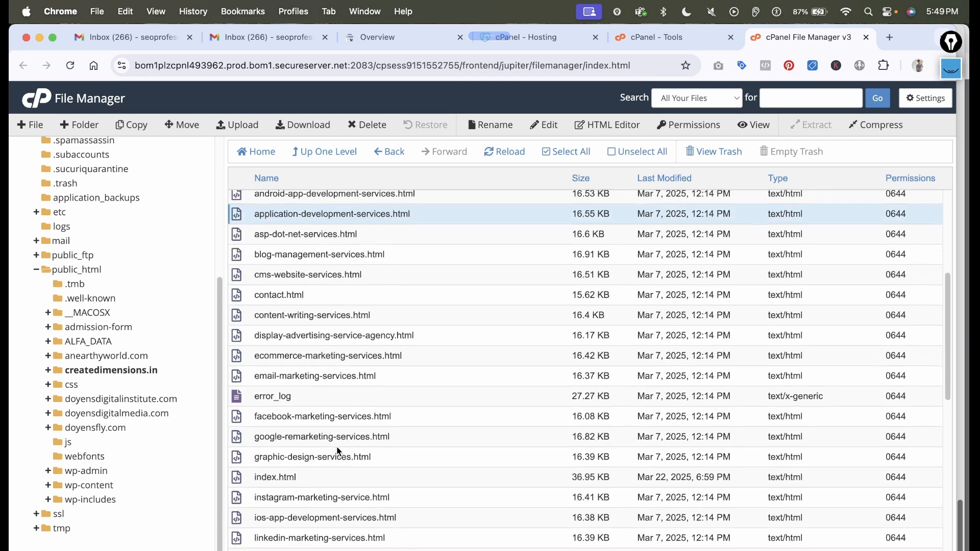
scroll(339, 452, down, 1)
click(316, 443)
right_click(317, 443)
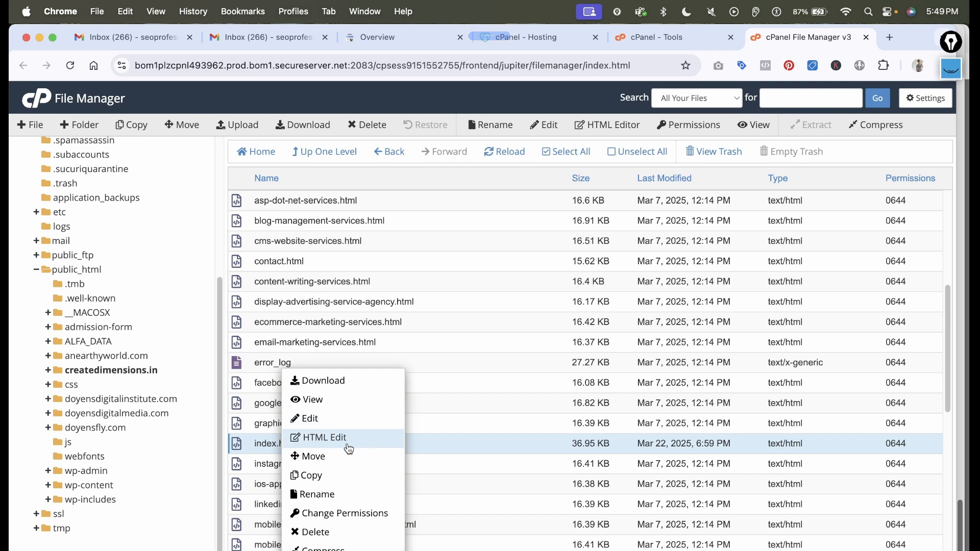
click(338, 422)
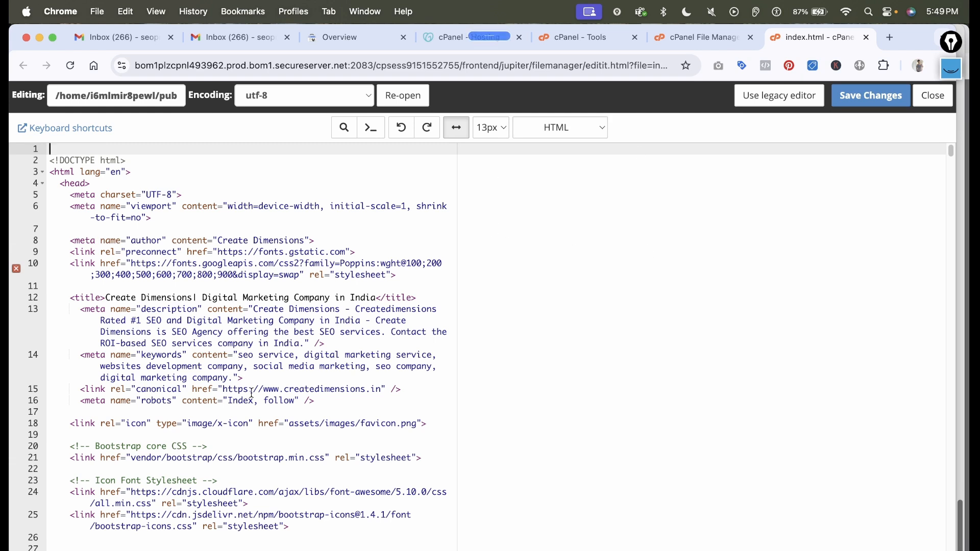
Examine the head section of index.html, from its opening tag to the blank line after the robots meta tag, and close the editor.
drag(60, 184, 91, 184)
click(102, 298)
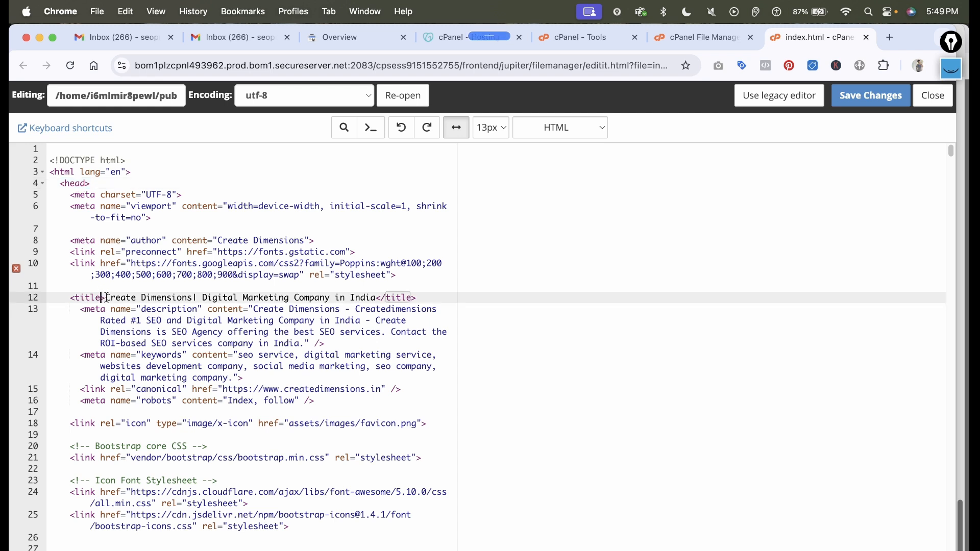
click(267, 412)
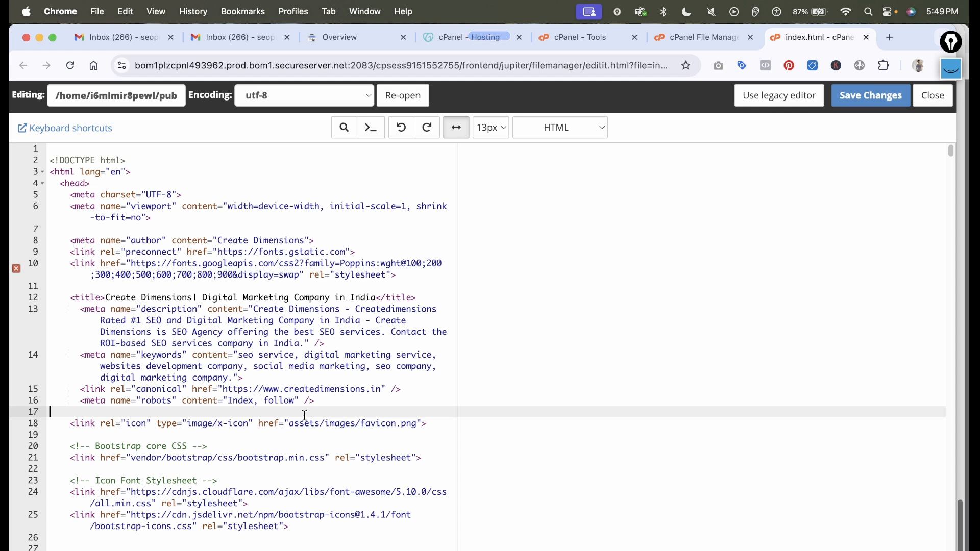
click(867, 38)
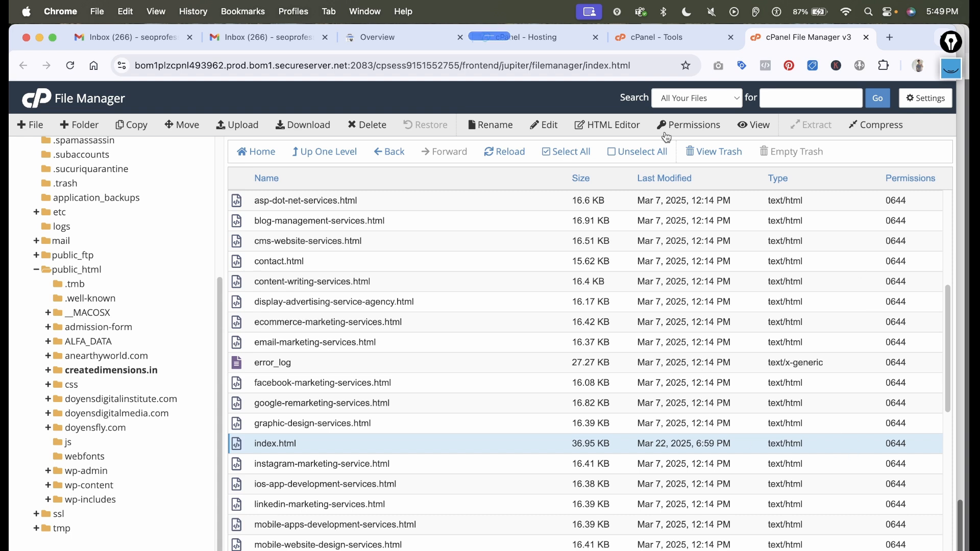
Return to the cPanel Tools page, open FTP Accounts and close the File Manager tab.
scroll(493, 371, up, 3)
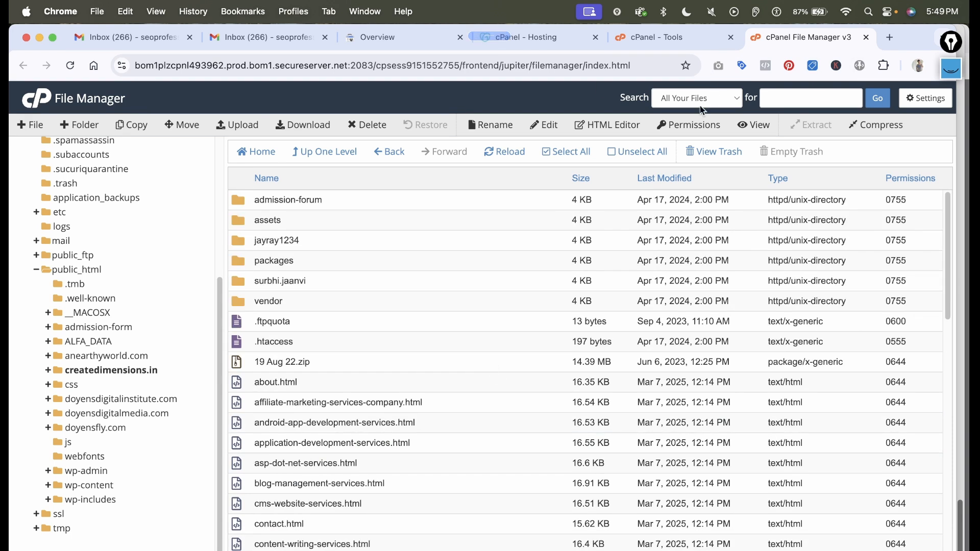
click(672, 37)
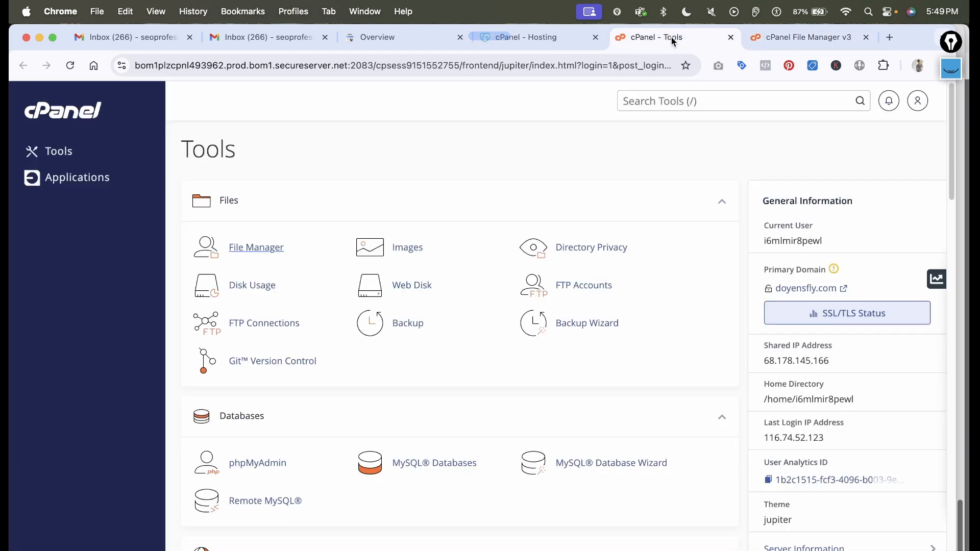
click(585, 293)
click(868, 36)
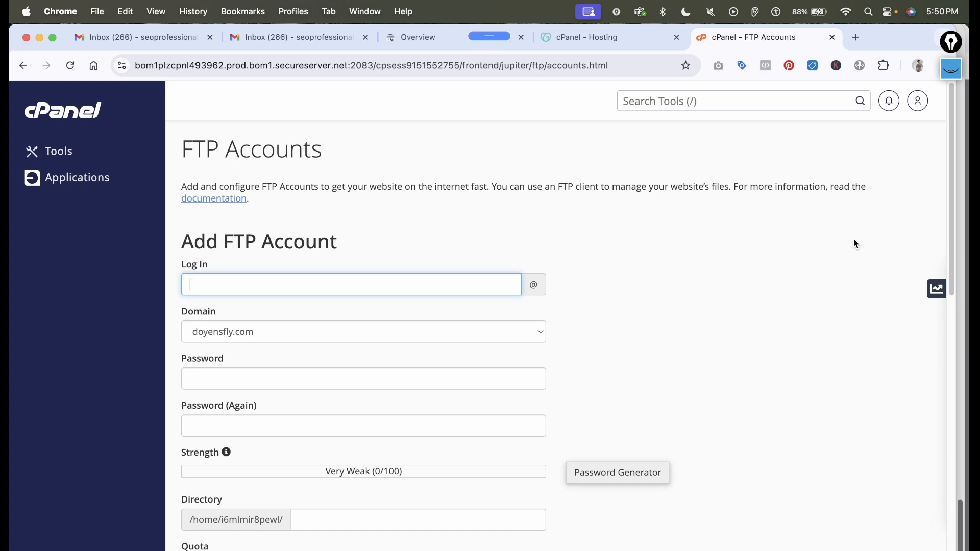
Look over the list of existing FTP accounts, including the first login for createdimensions.in.
scroll(662, 317, down, 10)
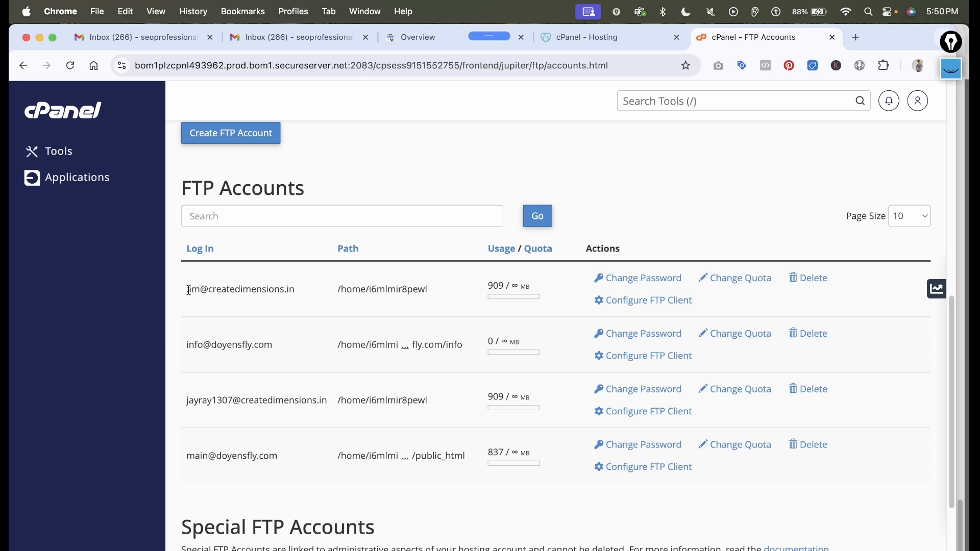
drag(188, 289, 337, 291)
scroll(340, 305, up, 10)
Fill in the new FTP account with the login "ami" and the domain createdimensions.in.
click(266, 283)
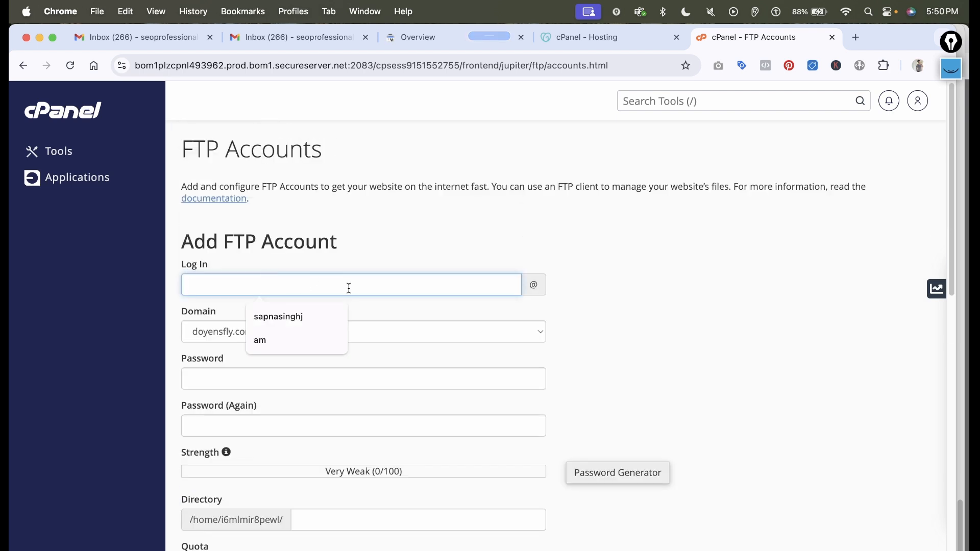
scroll(642, 285, down, 1)
click(292, 247)
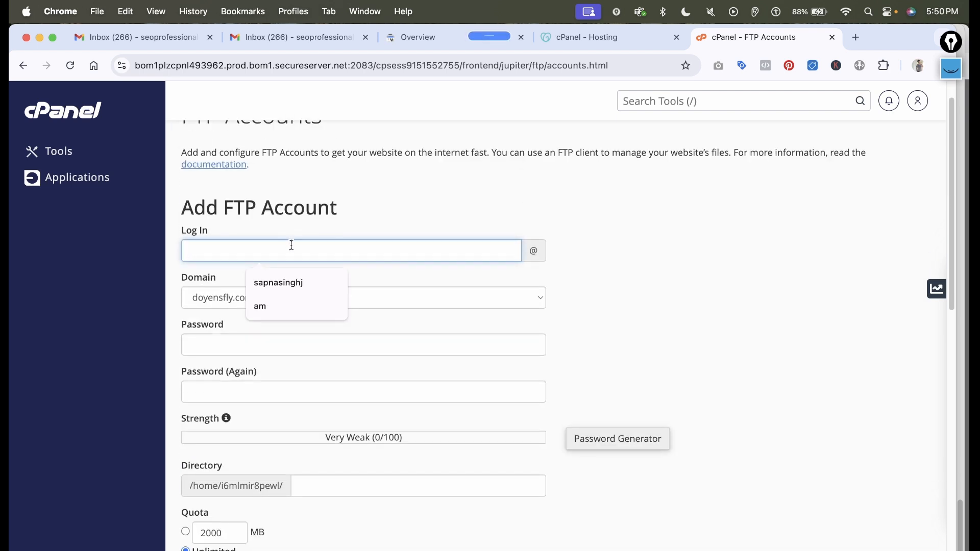
text(ami)
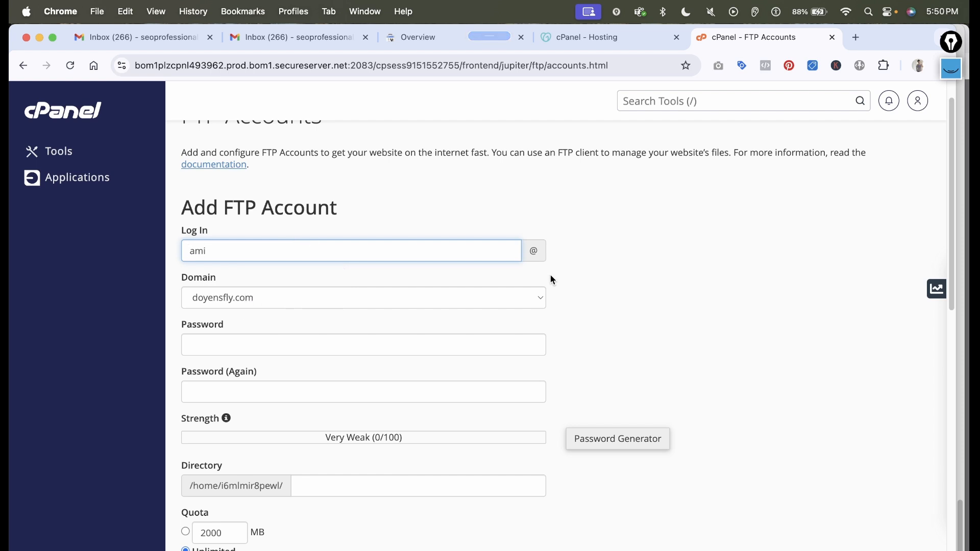
scroll(553, 280, down, 4)
scroll(484, 287, up, 5)
click(310, 331)
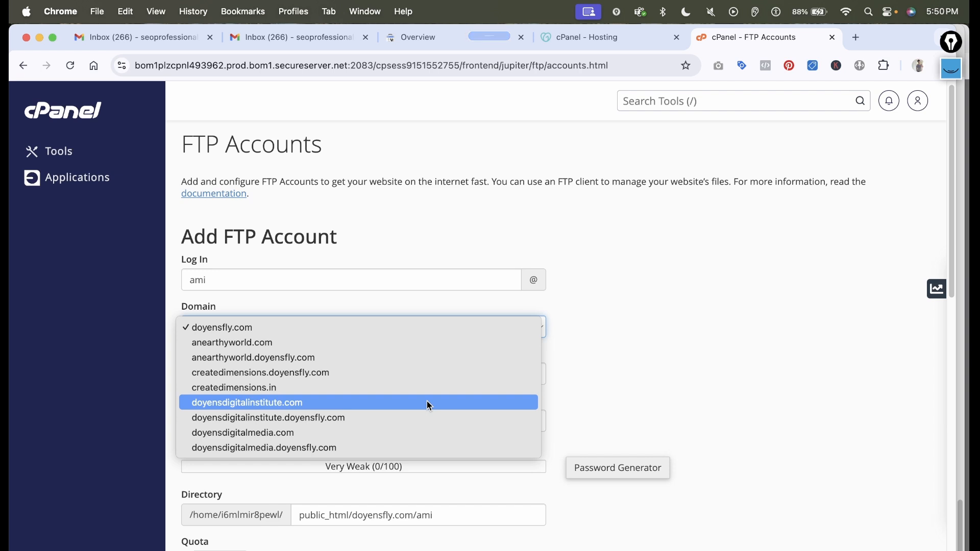
click(379, 388)
scroll(706, 323, down, 1)
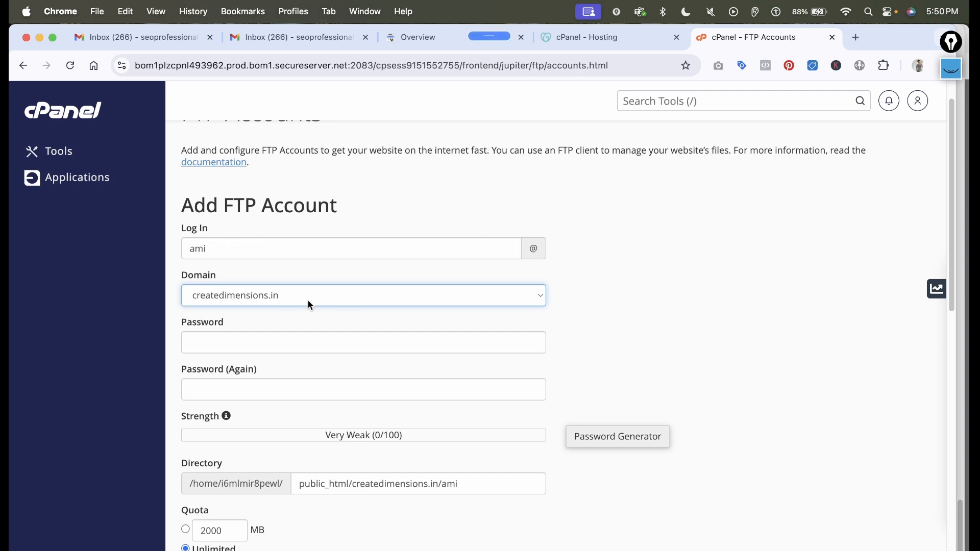
scroll(857, 350, down, 1)
scroll(857, 350, down, 2)
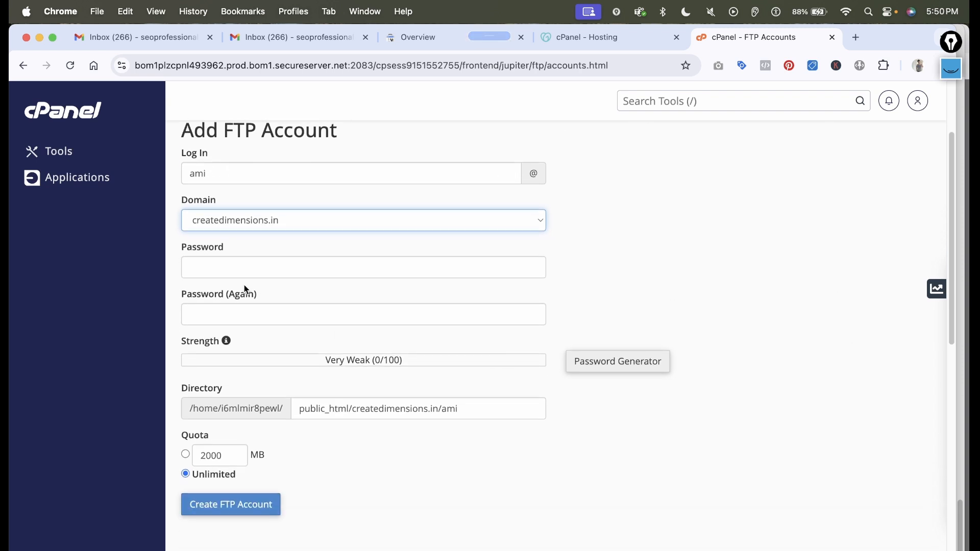
Fetch the account password from Notes and enter it in both the Password and Password (Again) fields of the new FTP account.
click(255, 266)
key(super+Tab)
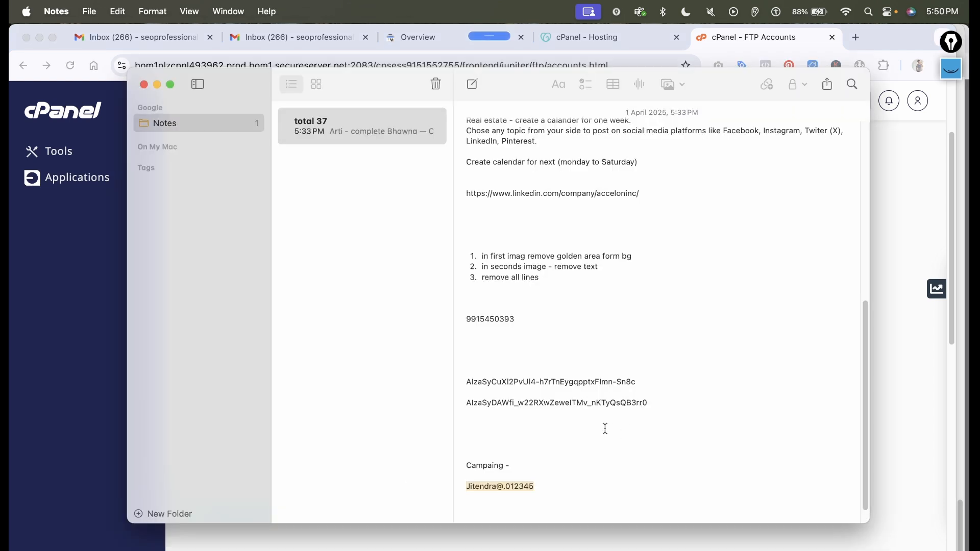
key(super+Tab)
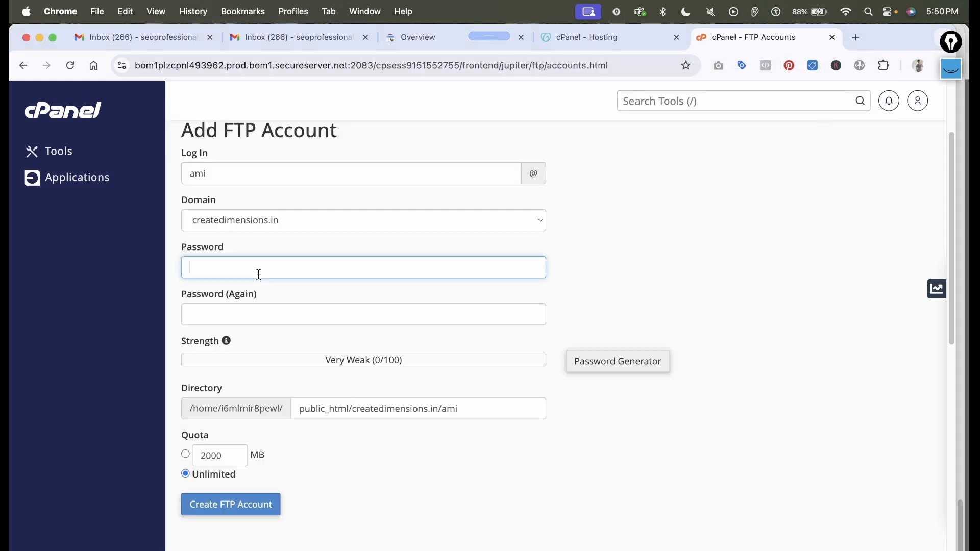
key(super+v)
click(261, 312)
key(super+v)
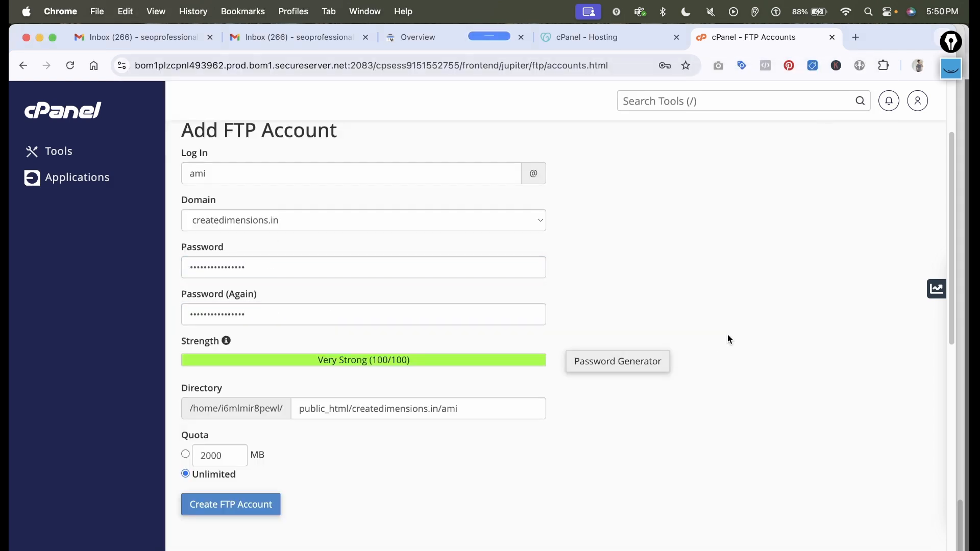
Choose an Unlimited quota for the new FTP account and clear the directory path after the home folder.
scroll(722, 361, down, 2)
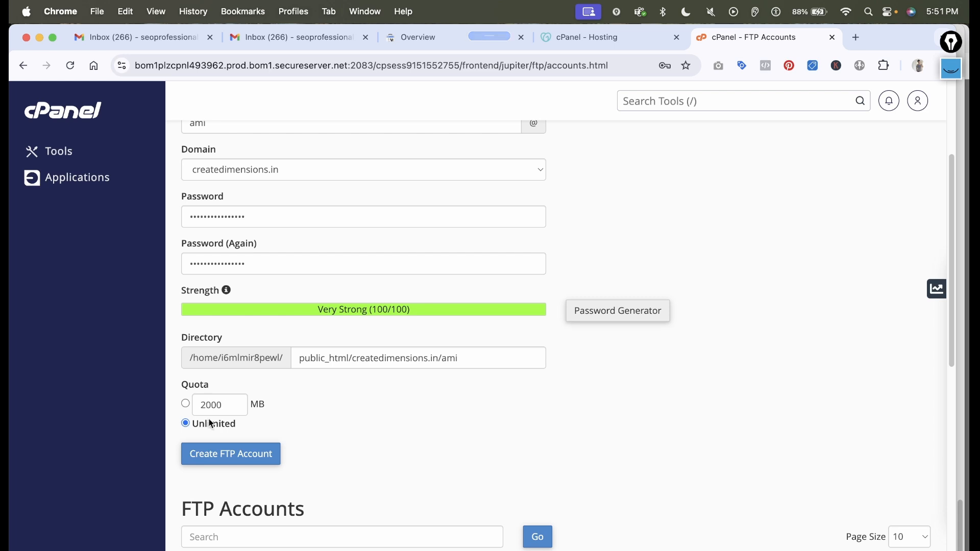
click(231, 405)
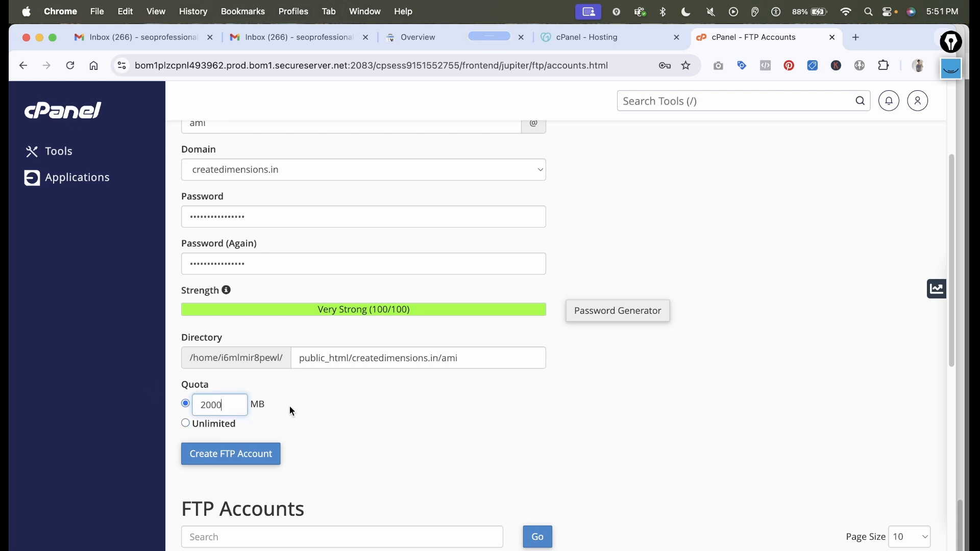
click(195, 427)
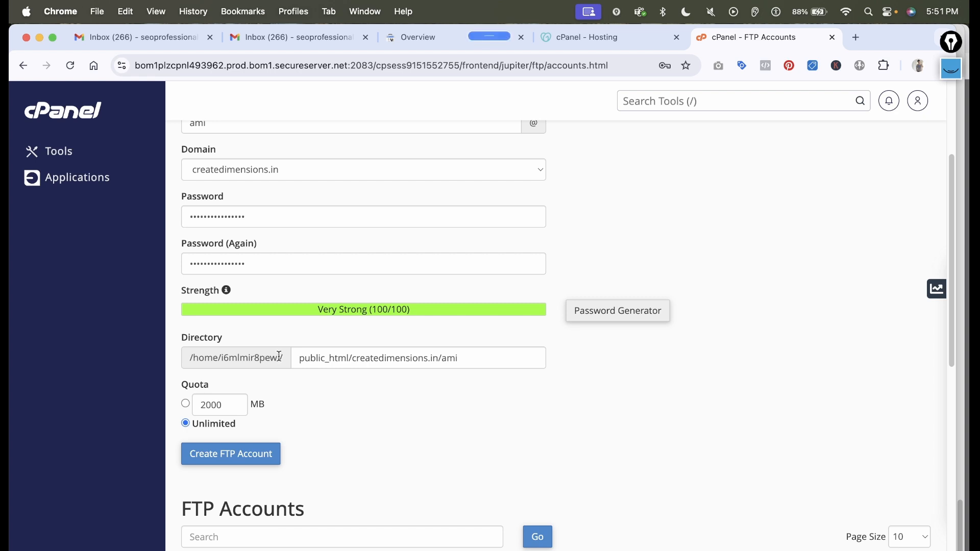
drag(282, 358, 223, 358)
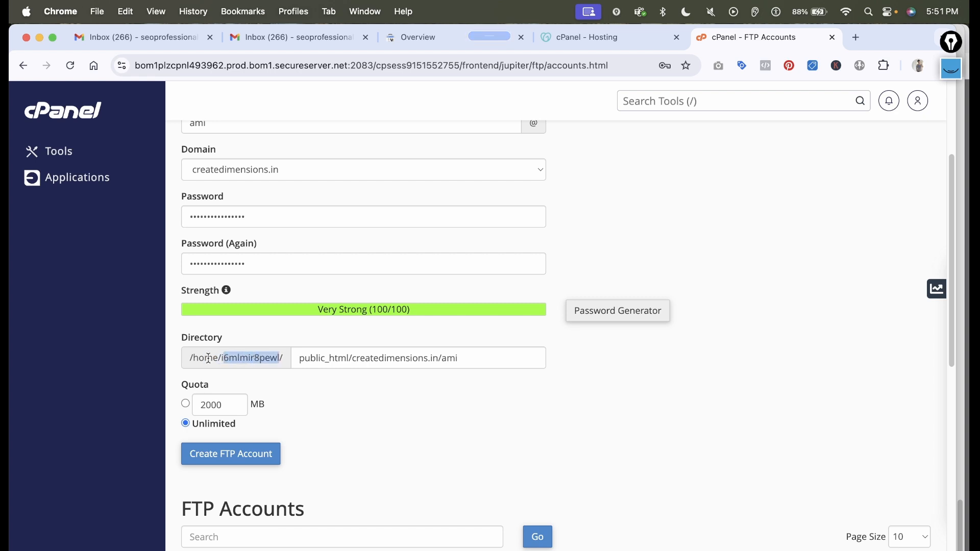
click(300, 359)
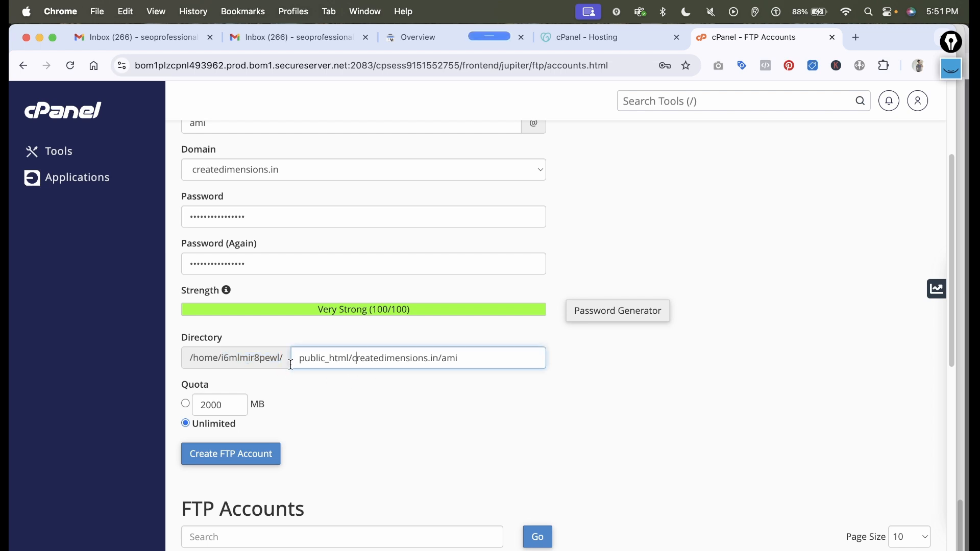
drag(300, 359, 589, 365)
key(BackSpace)
click(686, 430)
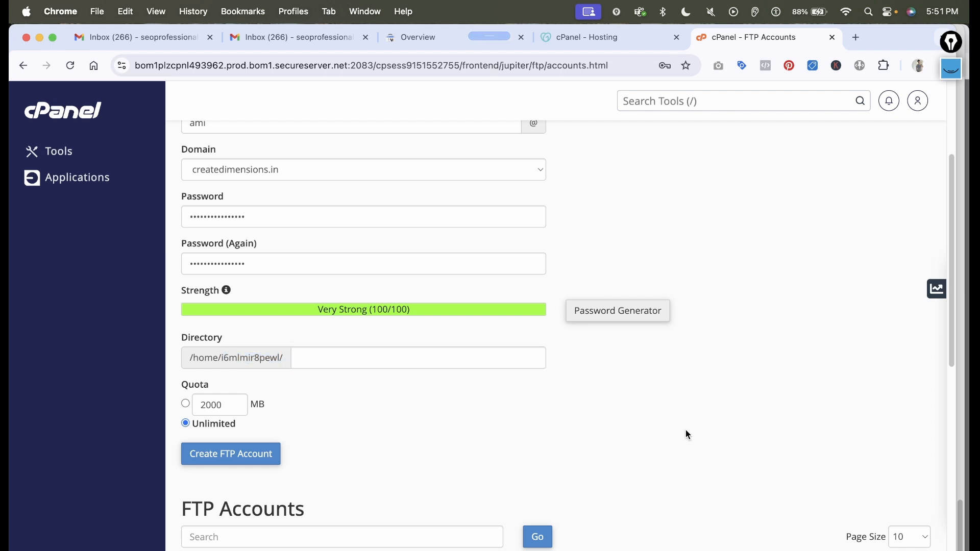
Create the FTP account and bring the updated list of FTP accounts into view.
scroll(605, 407, down, 3)
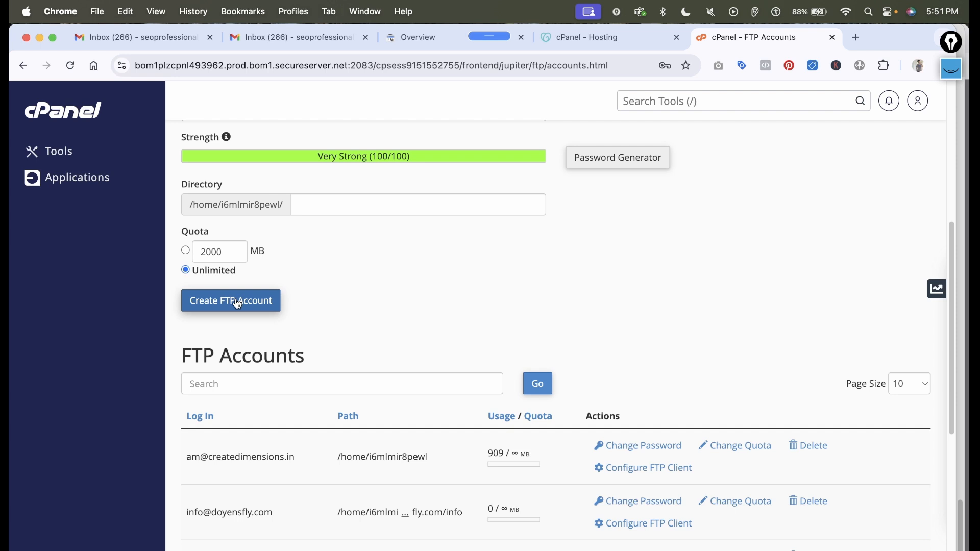
click(237, 303)
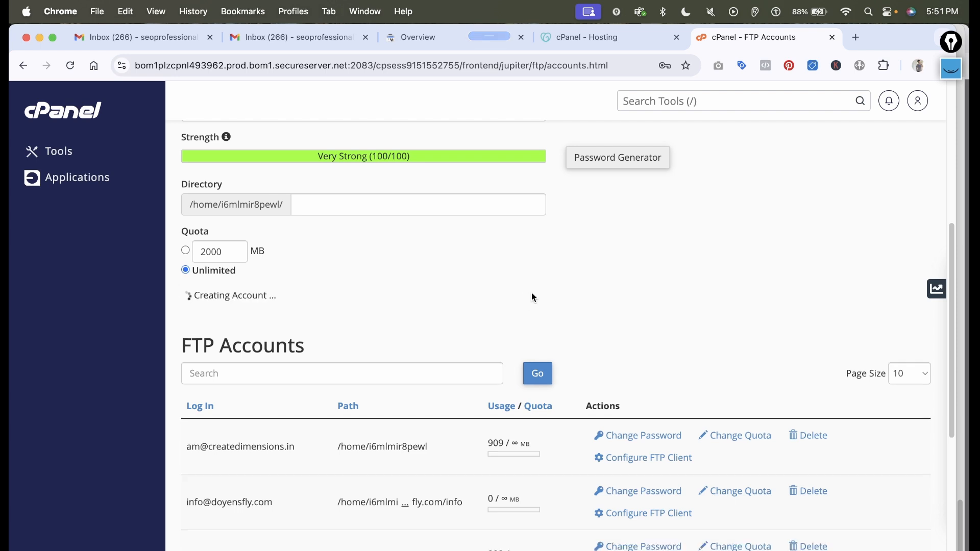
scroll(529, 295, down, 1)
scroll(526, 271, down, 1)
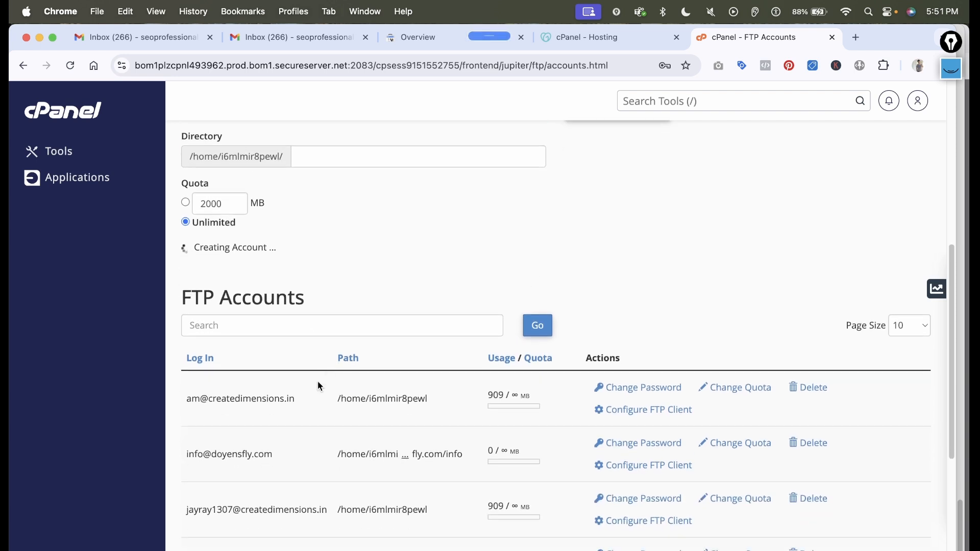
scroll(336, 466, down, 3)
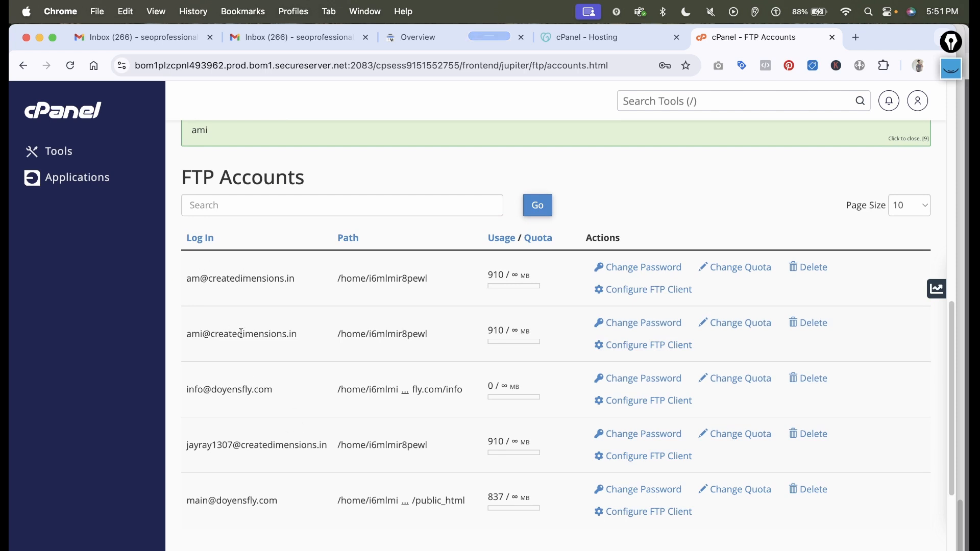
Delete the old "am" FTP account of createdimensions.in and confirm the deletion.
click(814, 267)
click(203, 396)
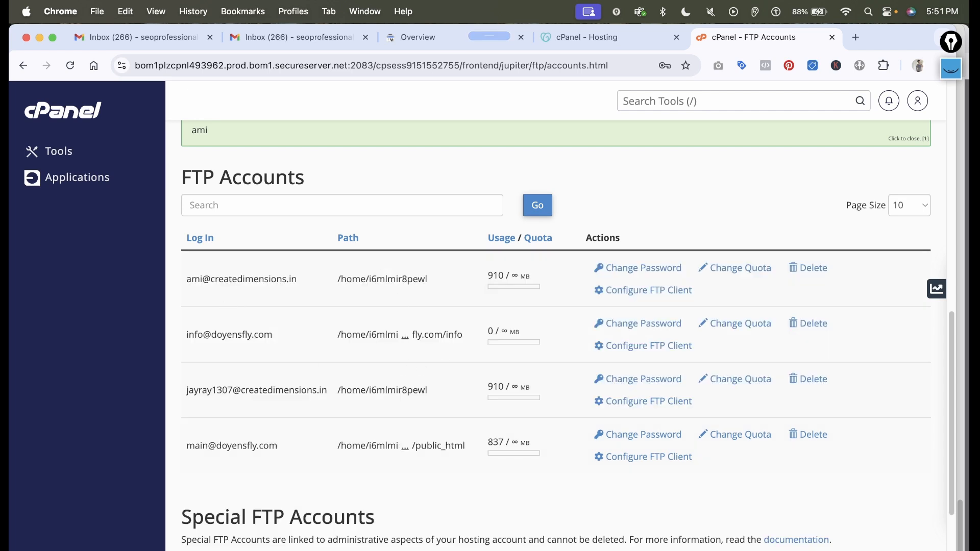
Switch to FileZilla and close its window still connected with the deleted FTP account.
click(532, 550)
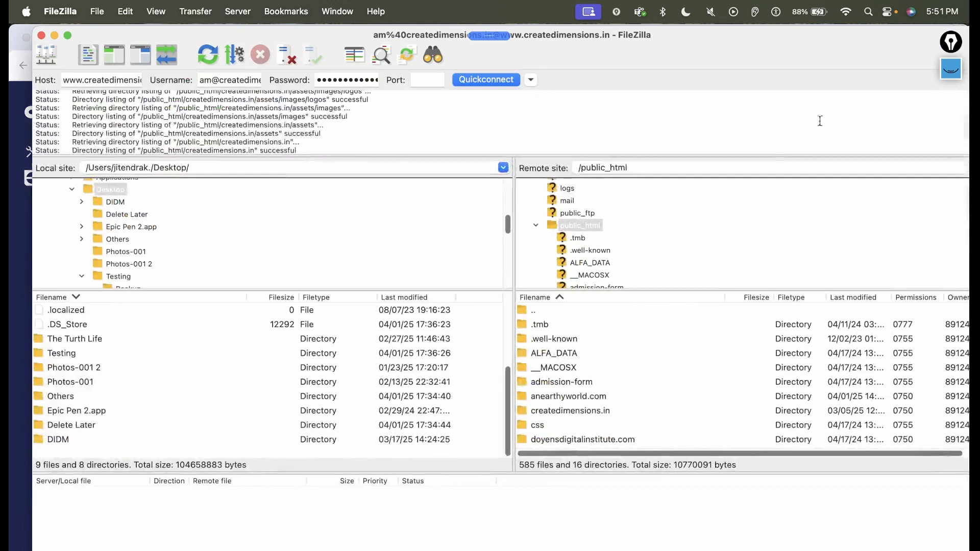
click(532, 82)
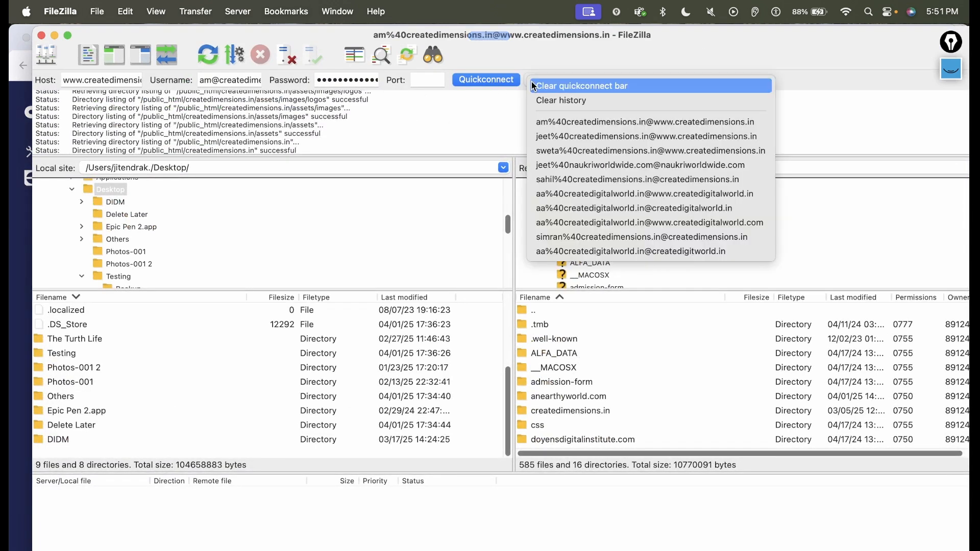
click(415, 128)
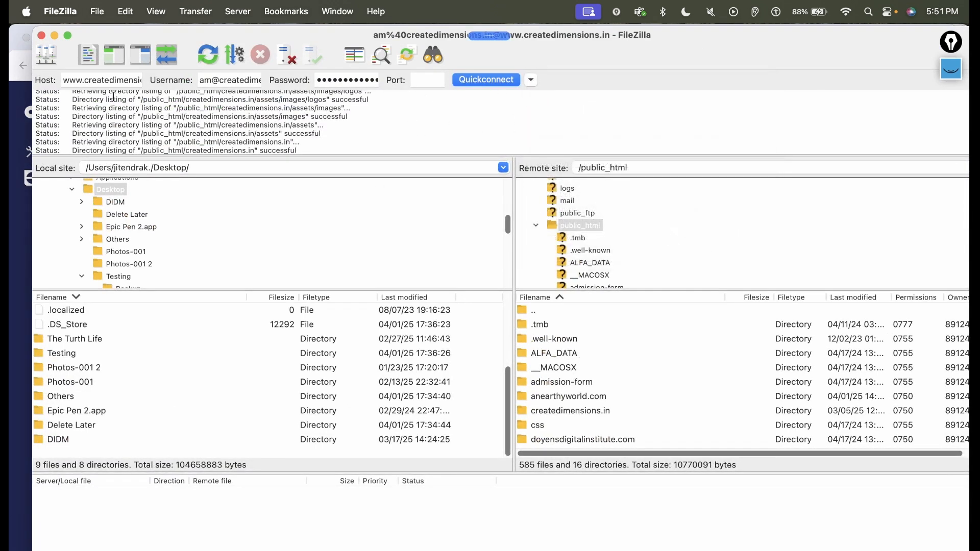
click(40, 36)
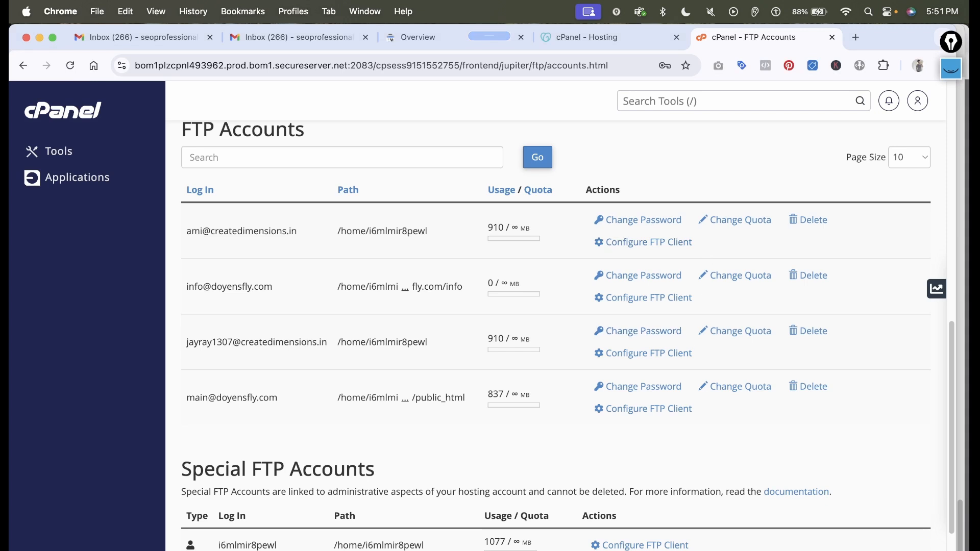
Relaunch FileZilla from the Downloads folder in Finder to start with empty connection fields.
click(215, 550)
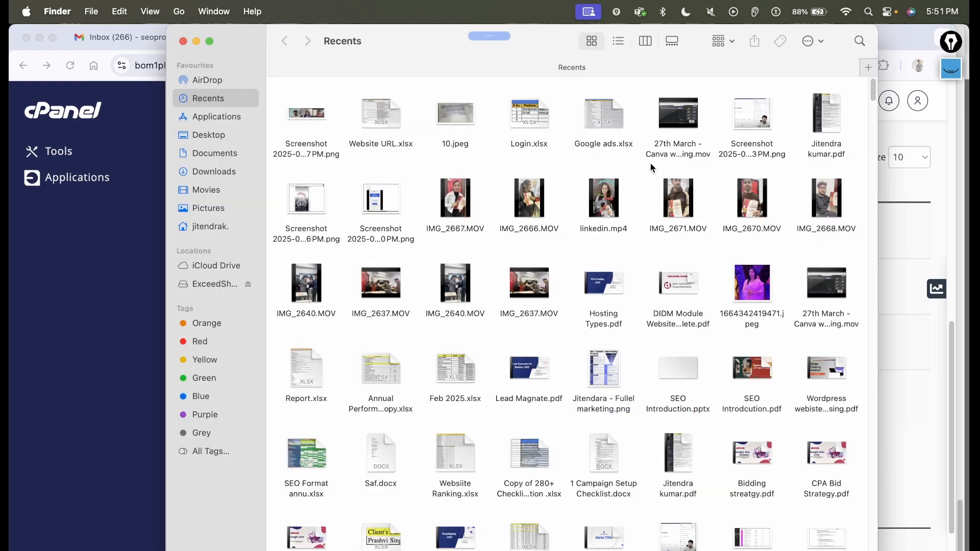
click(206, 135)
click(220, 171)
click(685, 117)
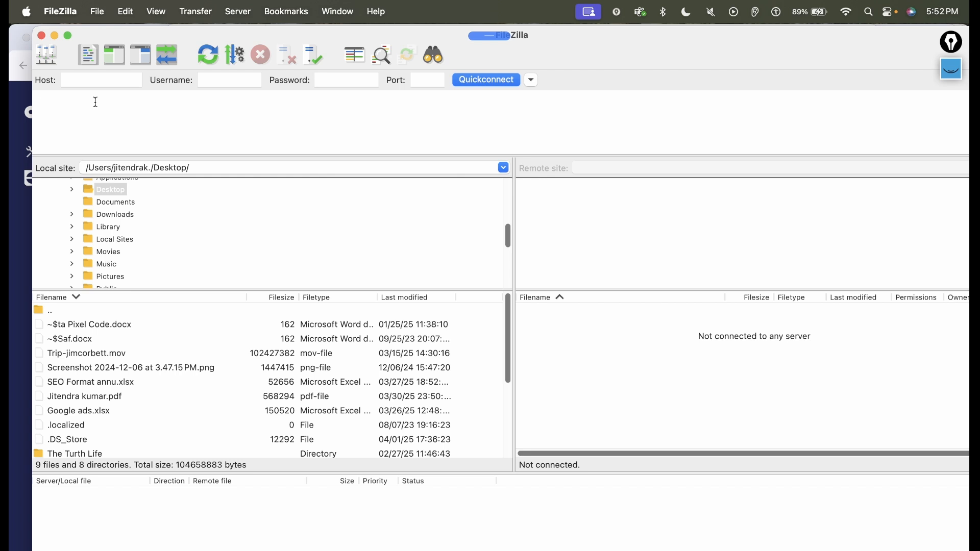
click(97, 80)
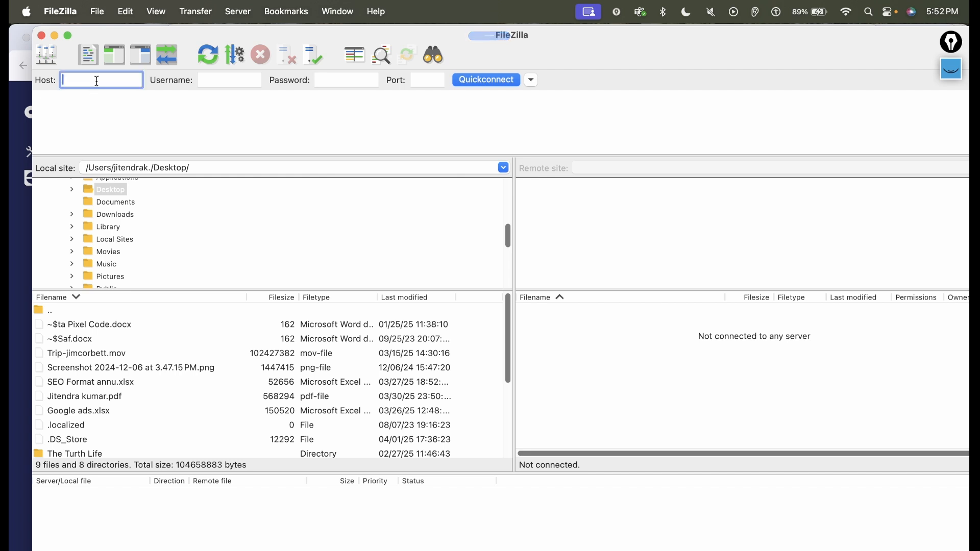
text(w)
text(ww.)
text(domain)
key(BackSpace)
key(BackSpace)
key(BackSpace)
key(BackSpace)
key(BackSpace)
key(BackSpace)
text(createdimensions.in)
key(Tab)
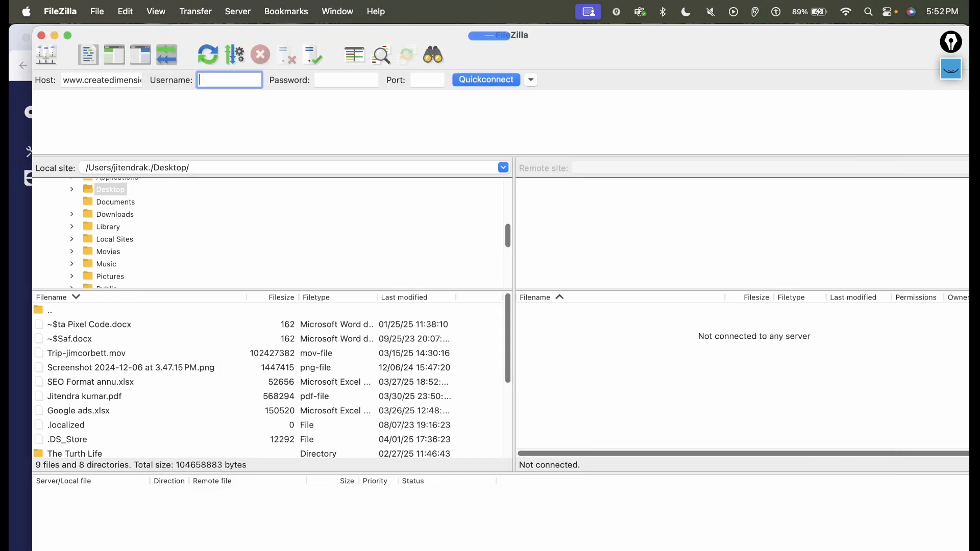
Copy the new createdimensions.in FTP account's login from cPanel's account list in Chrome and enter it as the FileZilla username.
key(super+Tab)
key(super+Tab)
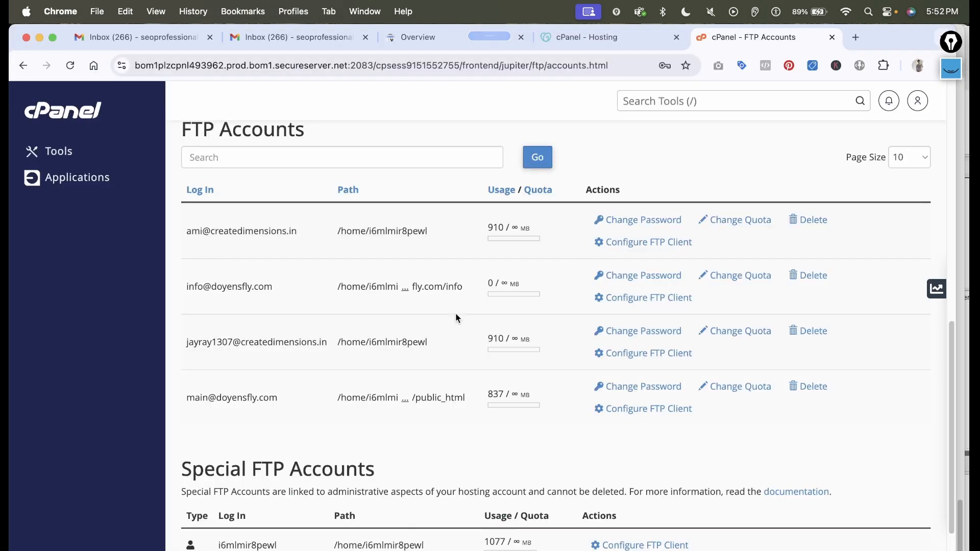
drag(187, 230, 297, 233)
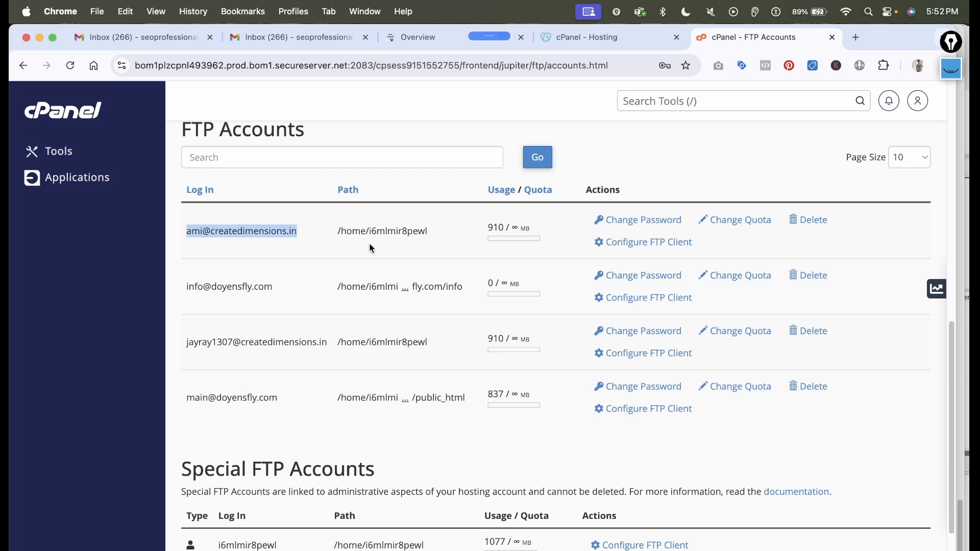
key(super+Tab)
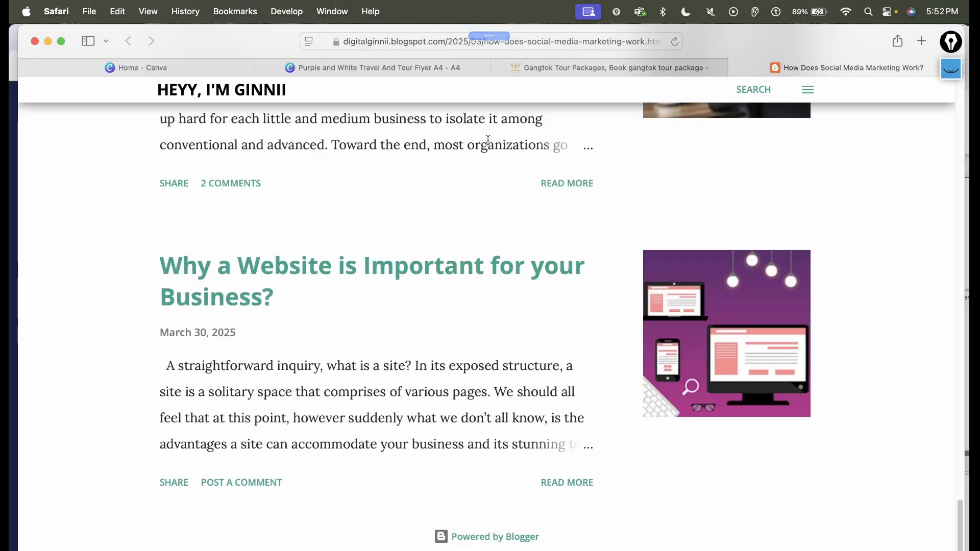
click(618, 71)
click(784, 69)
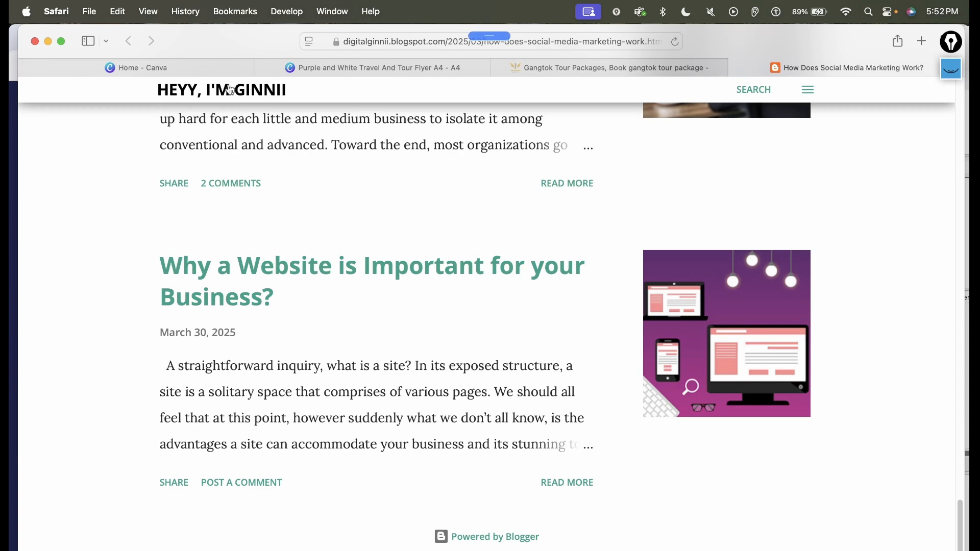
click(35, 41)
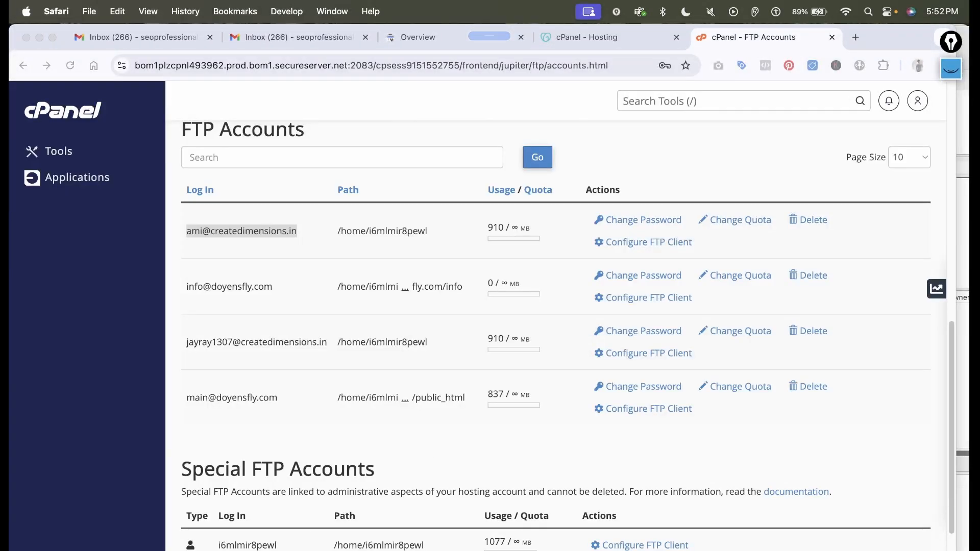
key(super+Tab)
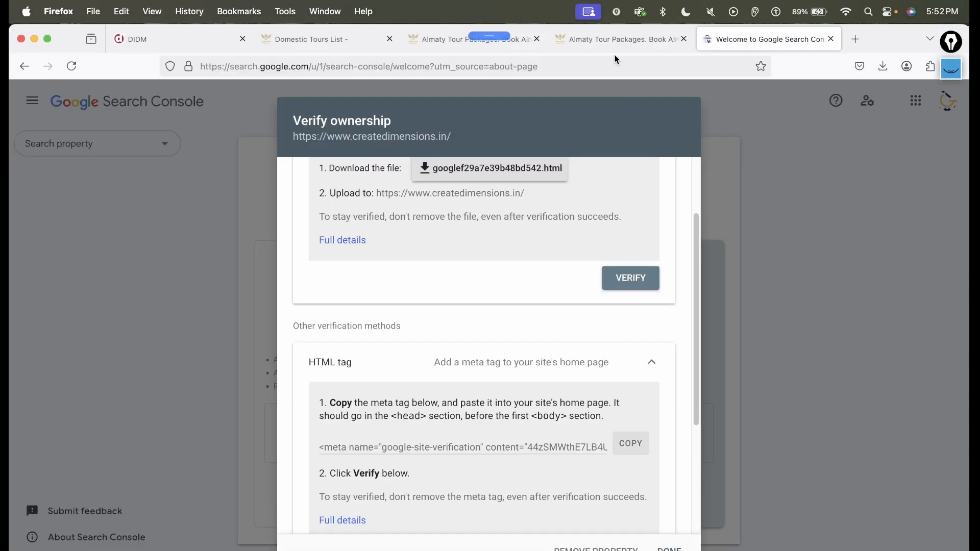
key(super+Tab)
key(super+Tab)
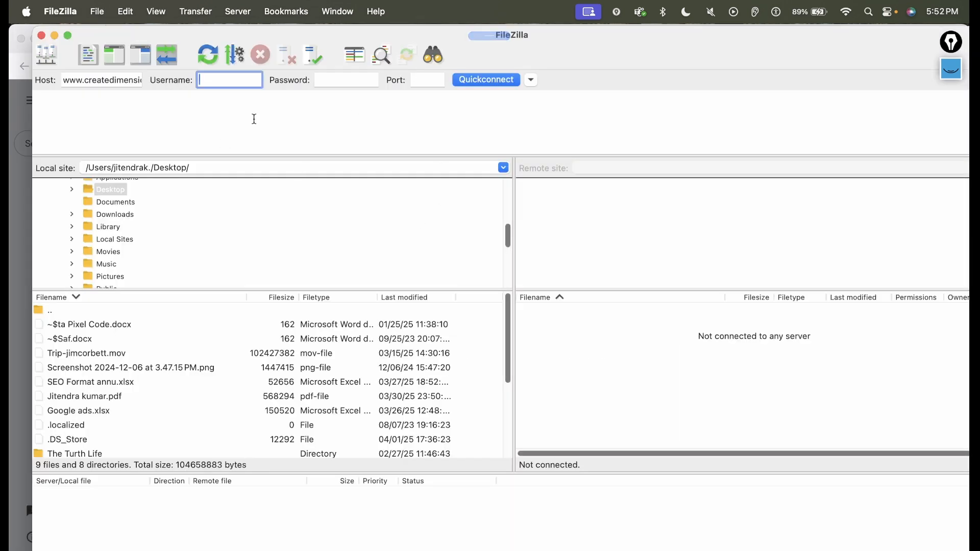
key(super+v)
Enter the account password copied from Notes in the Password field, then connect to the server and accept its unknown certificate.
key(Tab)
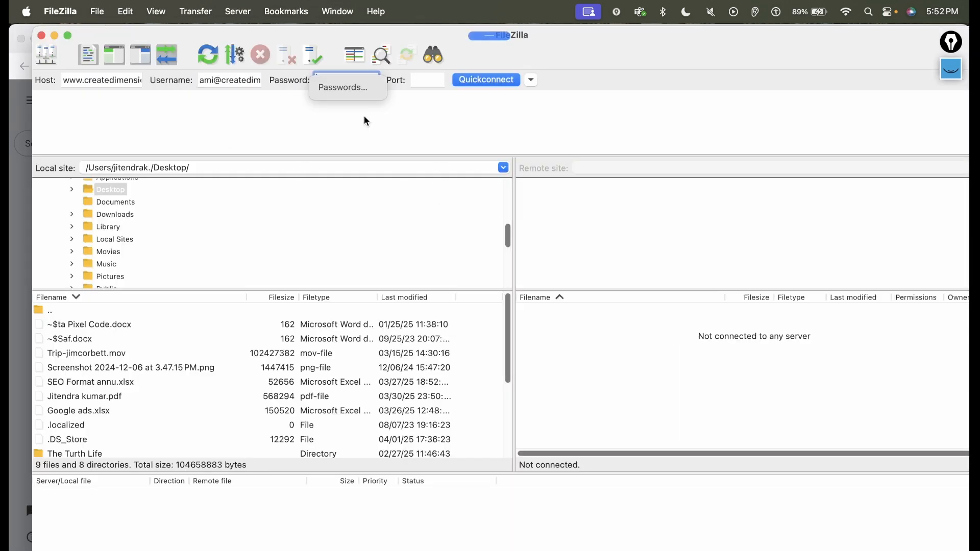
key(super+Tab)
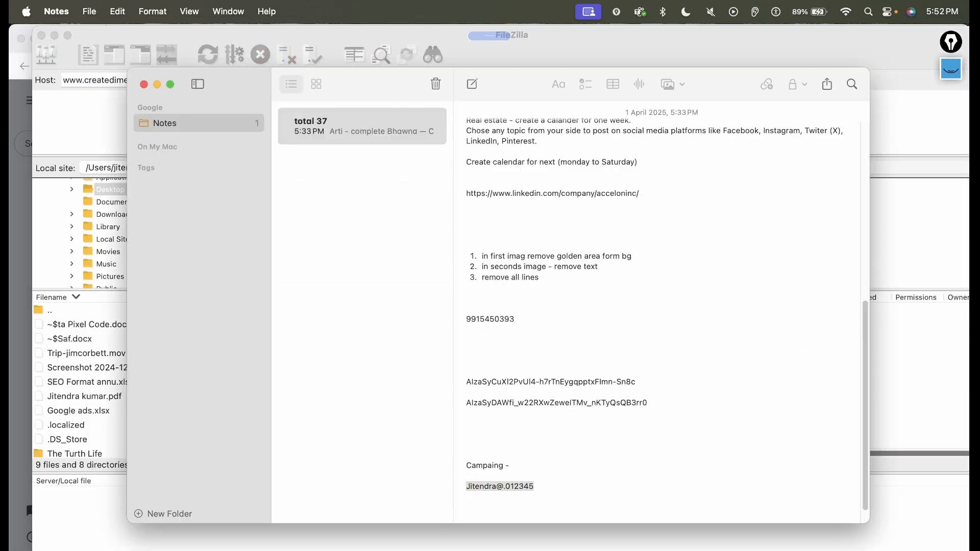
key(super+c)
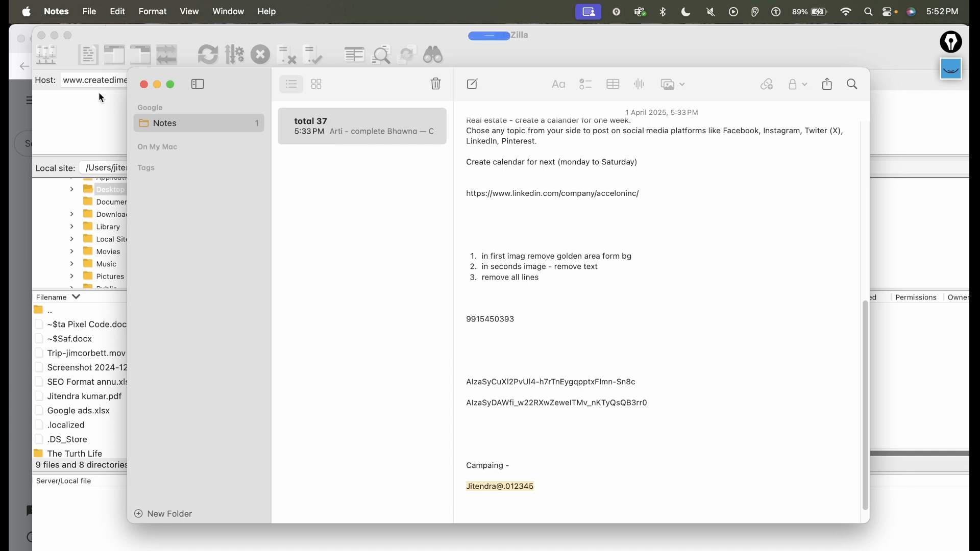
key(super+Tab)
key(super+v)
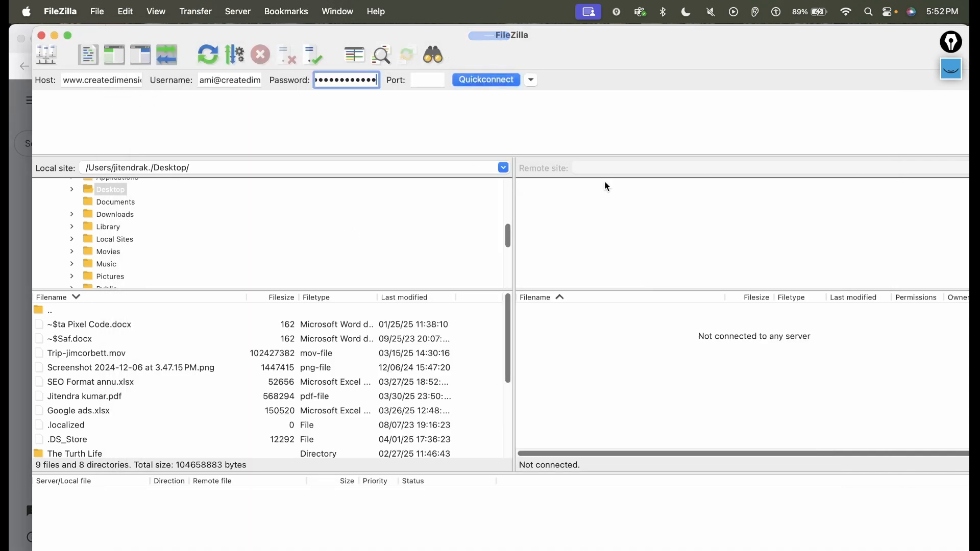
click(490, 82)
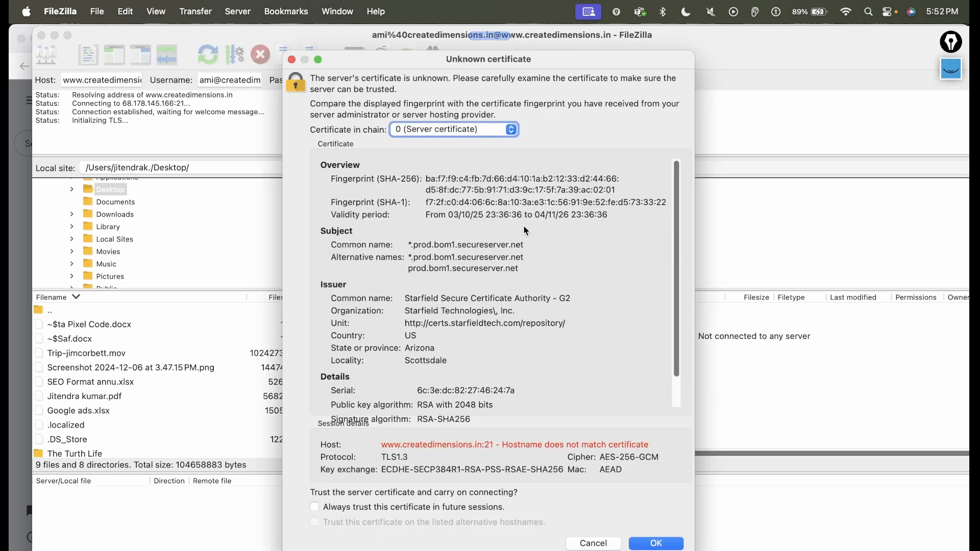
click(657, 543)
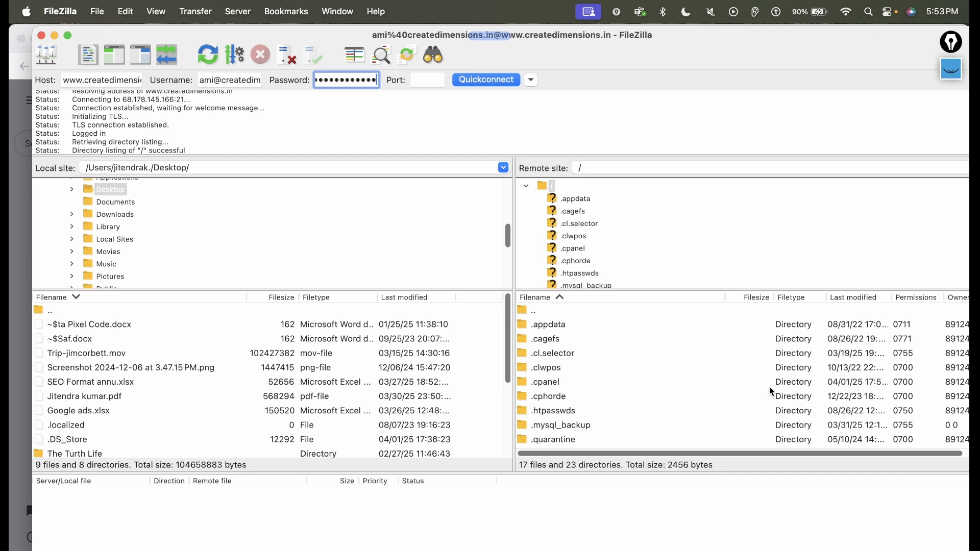
On the remote site, open the public_html folder and the createdimensions.in folder inside it.
scroll(770, 388, down, 7)
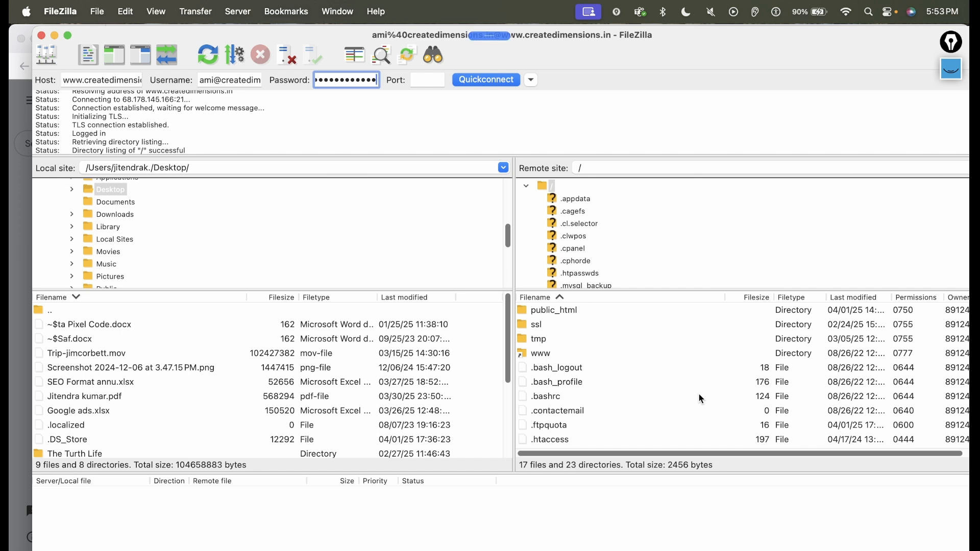
scroll(574, 383, down, 3)
scroll(595, 394, up, 10)
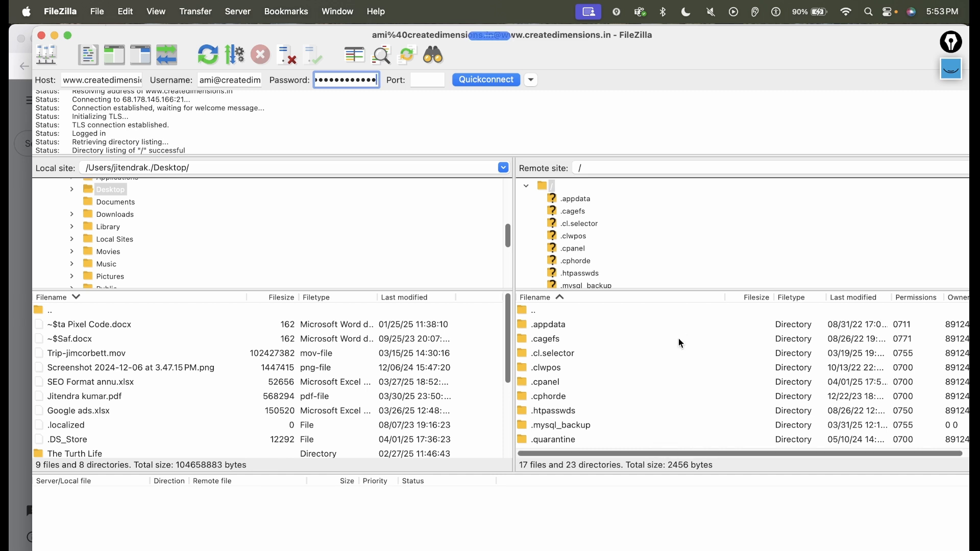
scroll(679, 353, down, 5)
scroll(685, 368, down, 3)
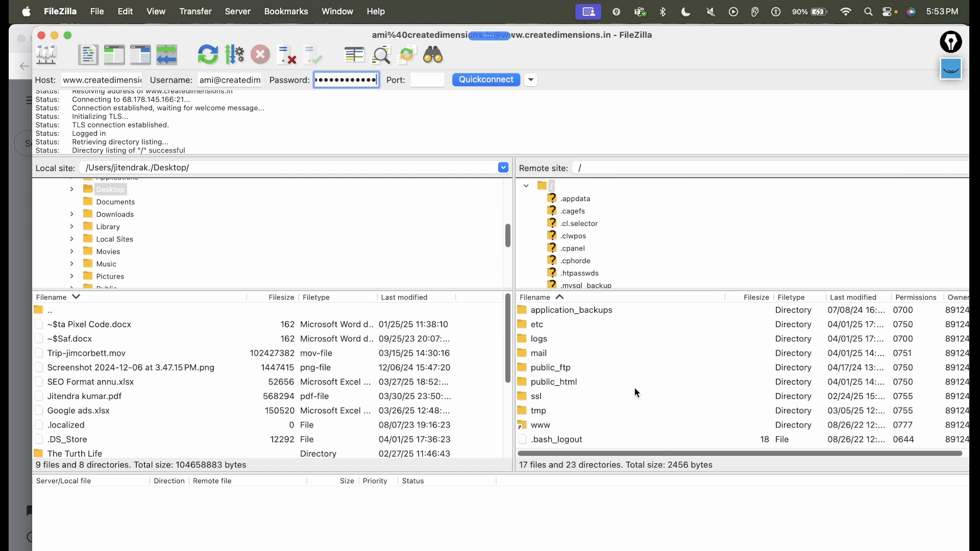
scroll(167, 377, down, 3)
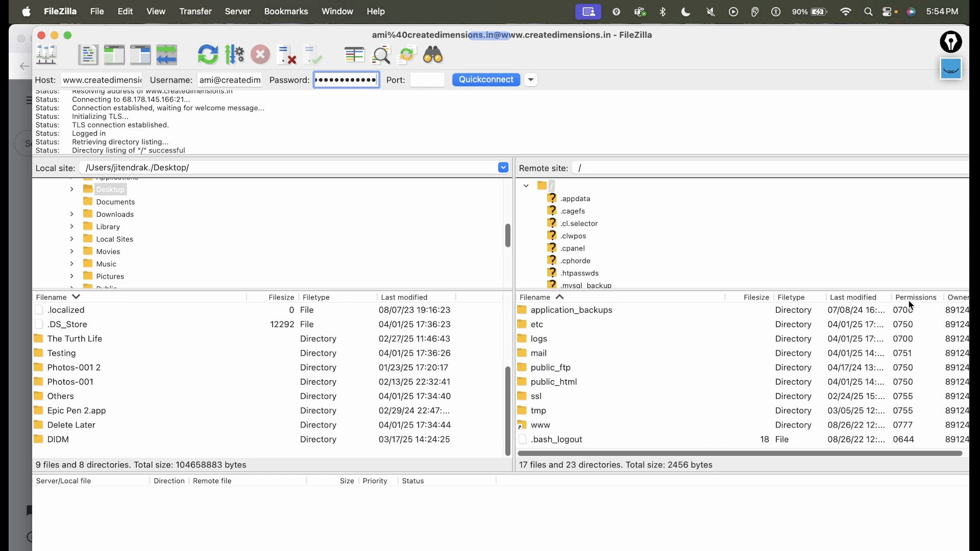
click(547, 383)
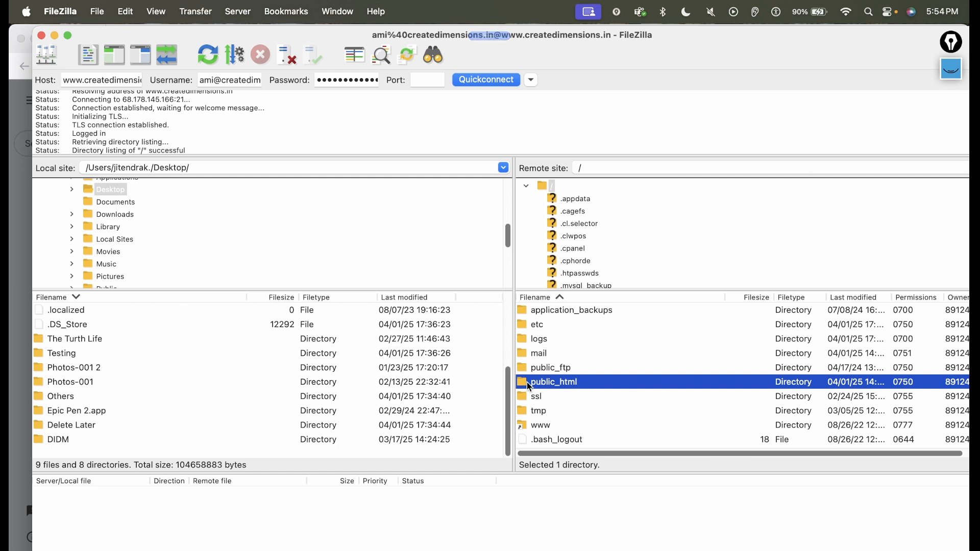
double_click(634, 384)
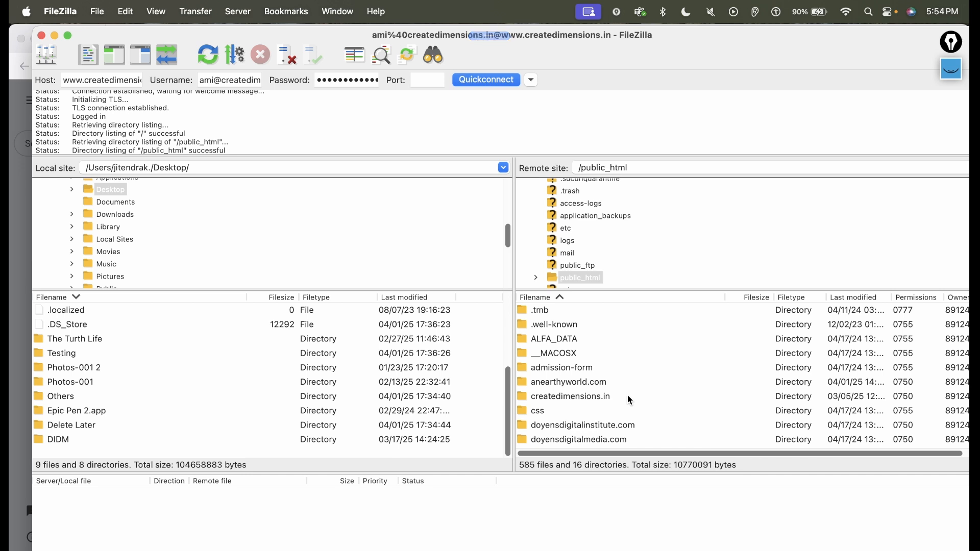
scroll(627, 397, down, 2)
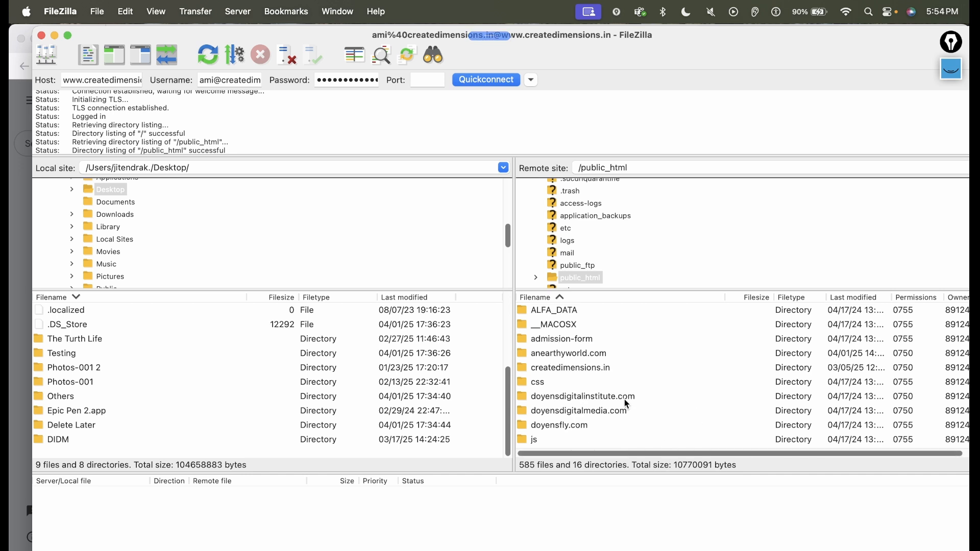
double_click(526, 367)
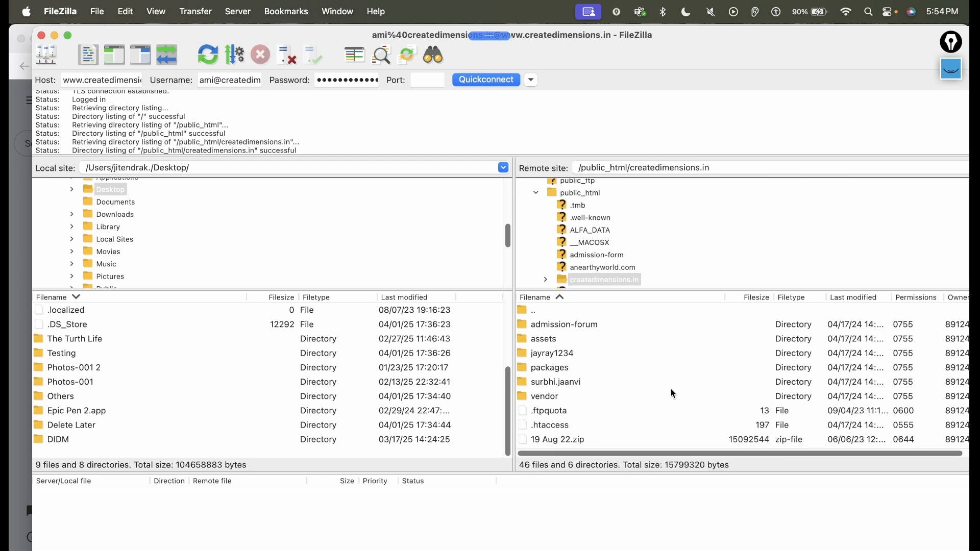
Find and select index.html in the remote createdimensions.in folder.
scroll(671, 388, down, 3)
scroll(671, 388, up, 3)
scroll(638, 358, down, 5)
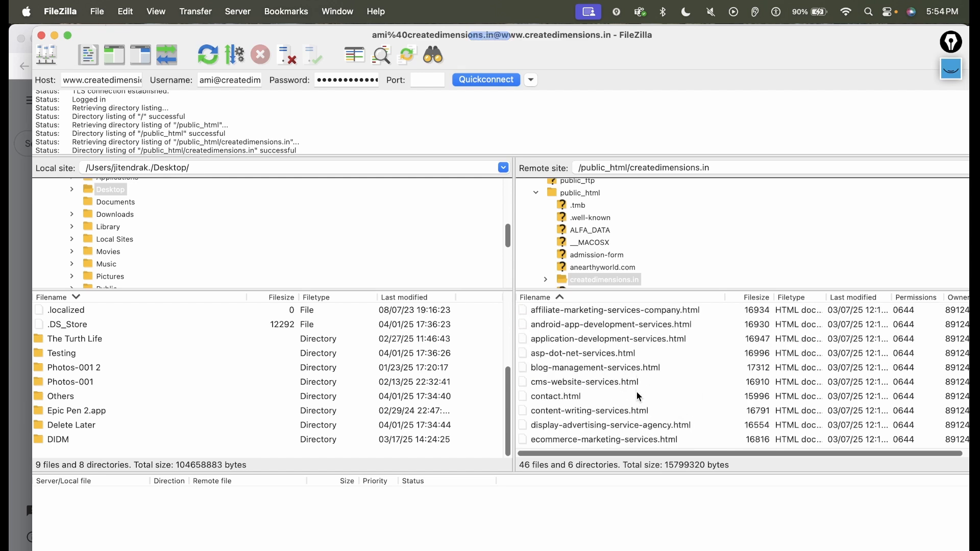
click(583, 341)
key(i)
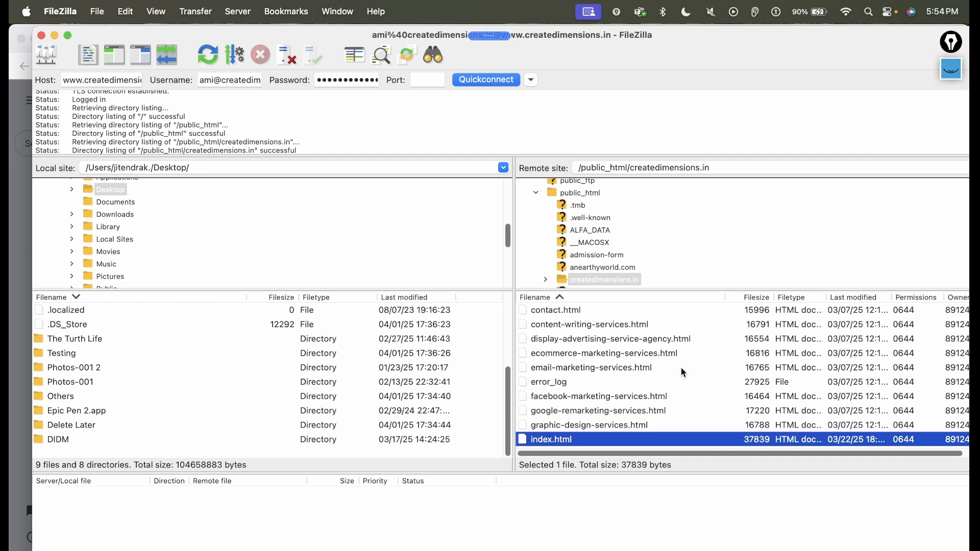
scroll(670, 392, down, 3)
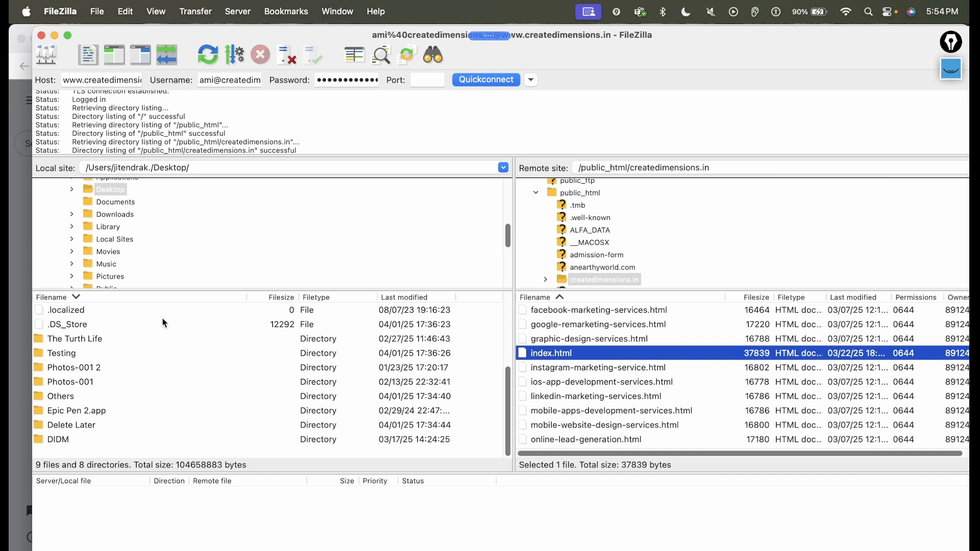
On the local site, open the Backup folder inside the Desktop's Testing folder.
double_click(59, 354)
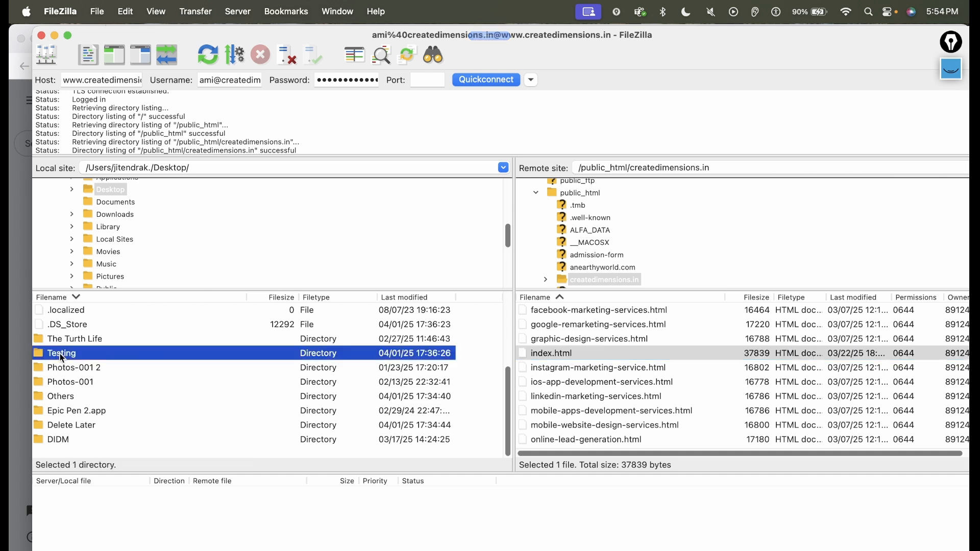
click(53, 345)
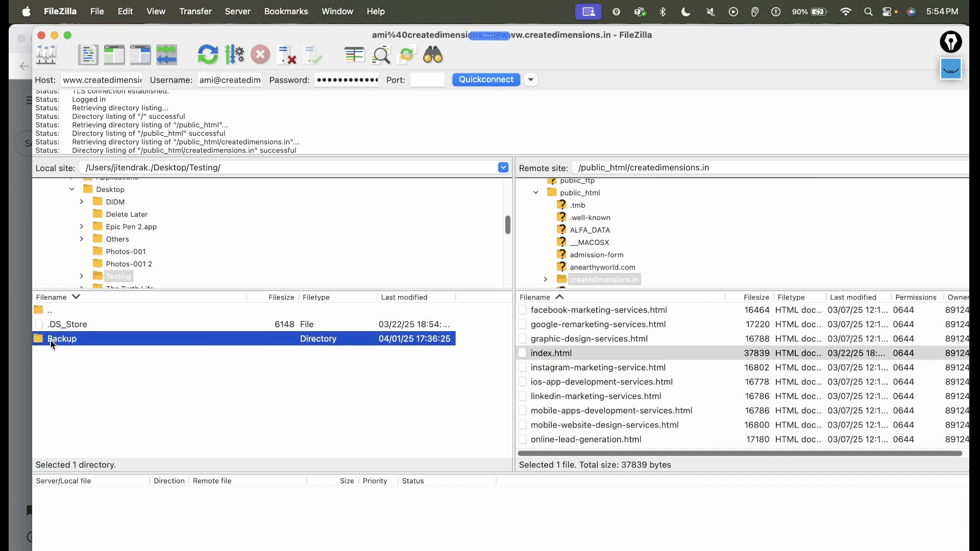
double_click(41, 341)
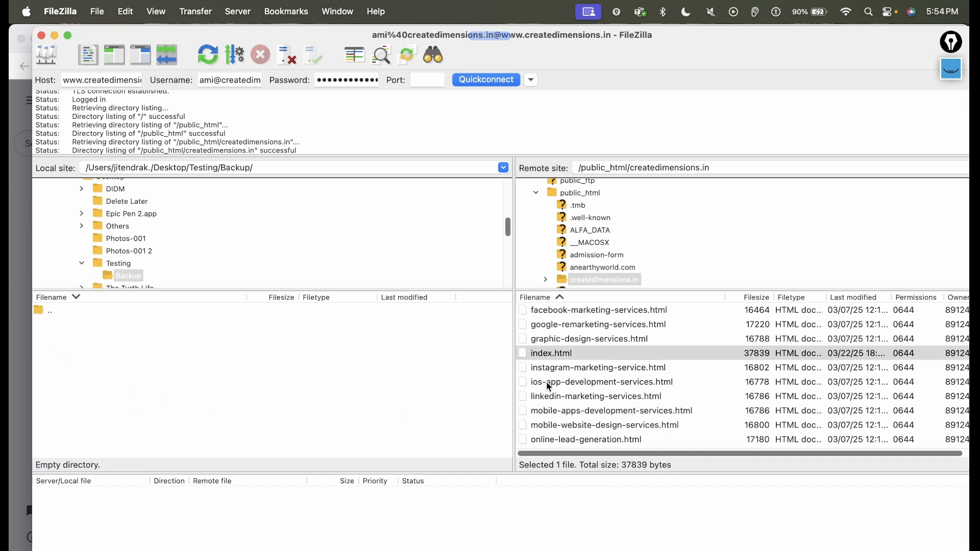
Download index.html from the remote createdimensions.in folder into the local Backup folder.
click(555, 357)
click(492, 374)
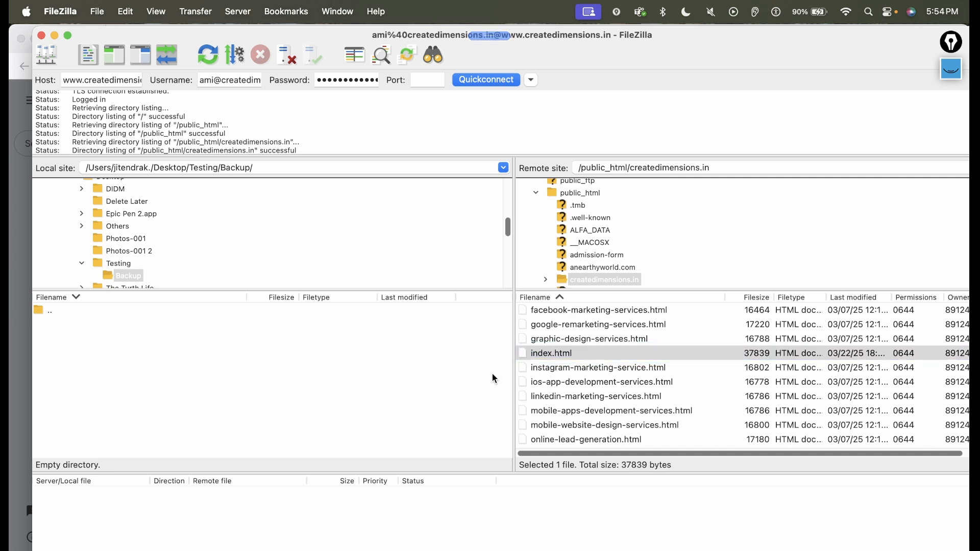
right_click(553, 354)
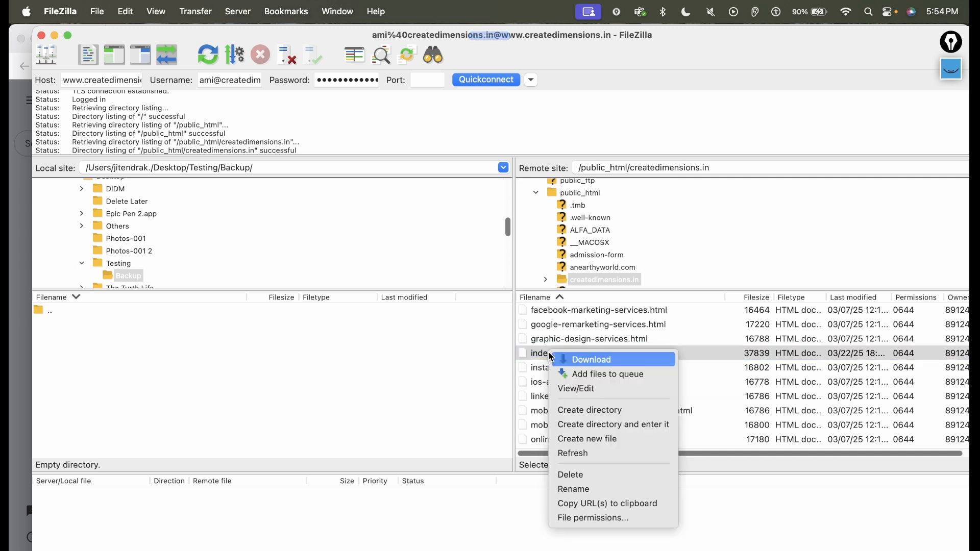
click(595, 363)
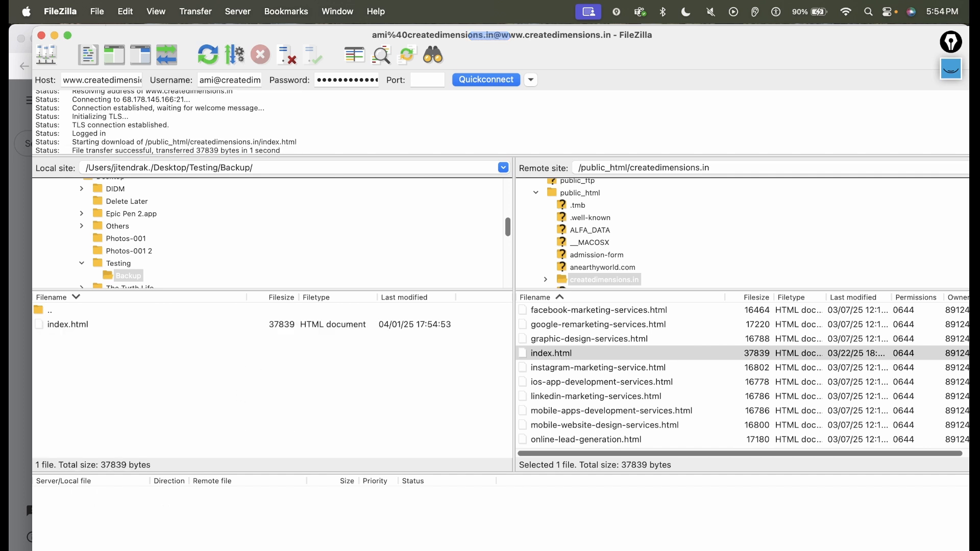
Switch to Finder and open the Backup folder inside the Desktop's Testing folder.
key(super+Tab)
click(566, 353)
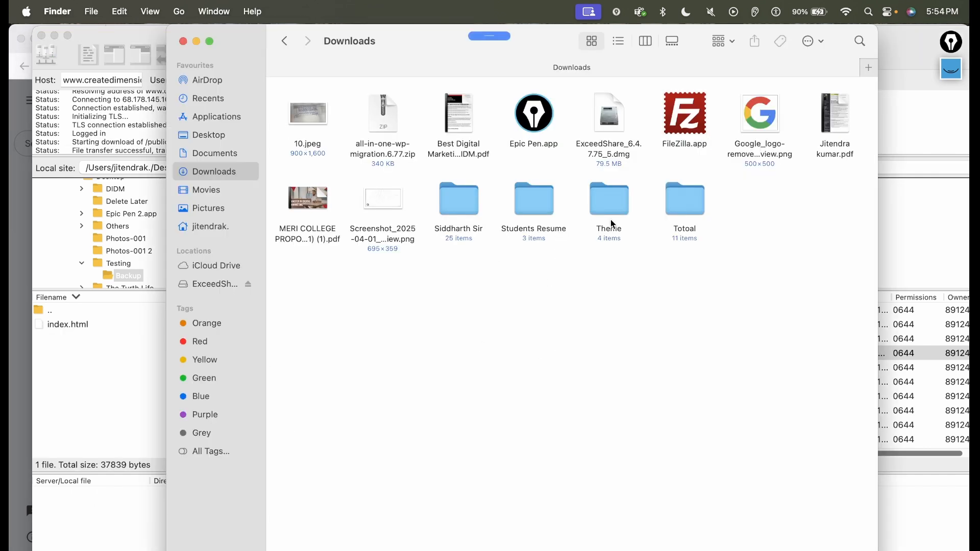
click(214, 134)
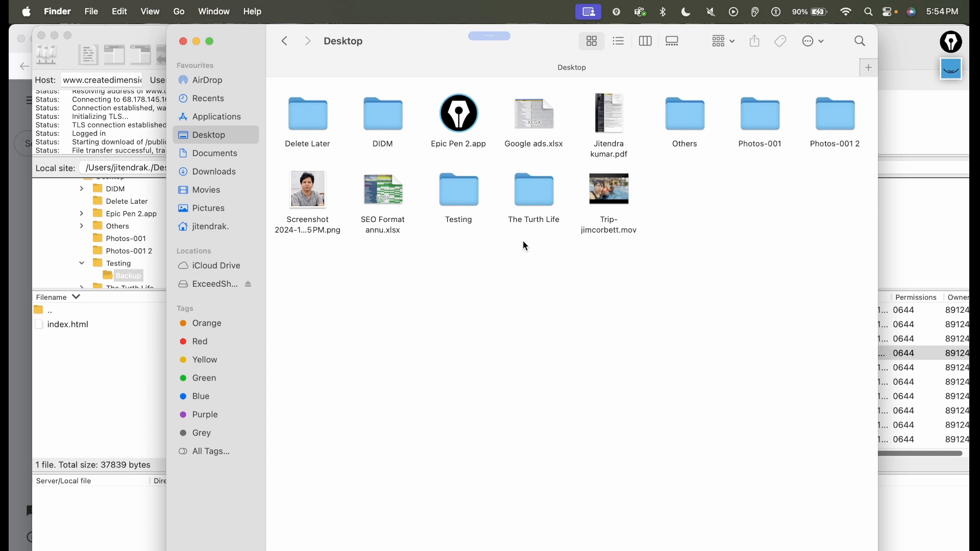
click(468, 206)
double_click(468, 207)
drag(476, 188, 565, 106)
double_click(565, 103)
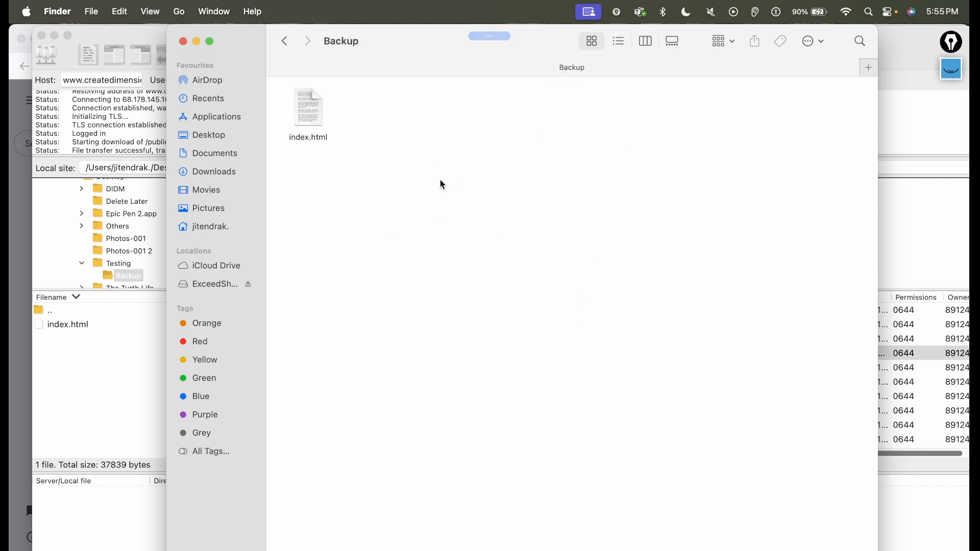
Copy index.html from the Backup folder and paste the copy into the Testing folder.
click(310, 123)
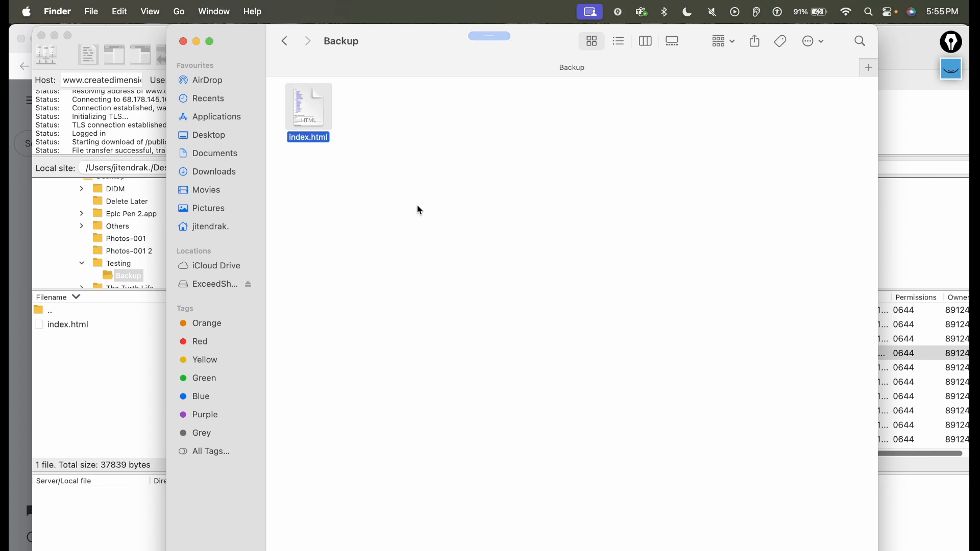
click(286, 41)
key(super+v)
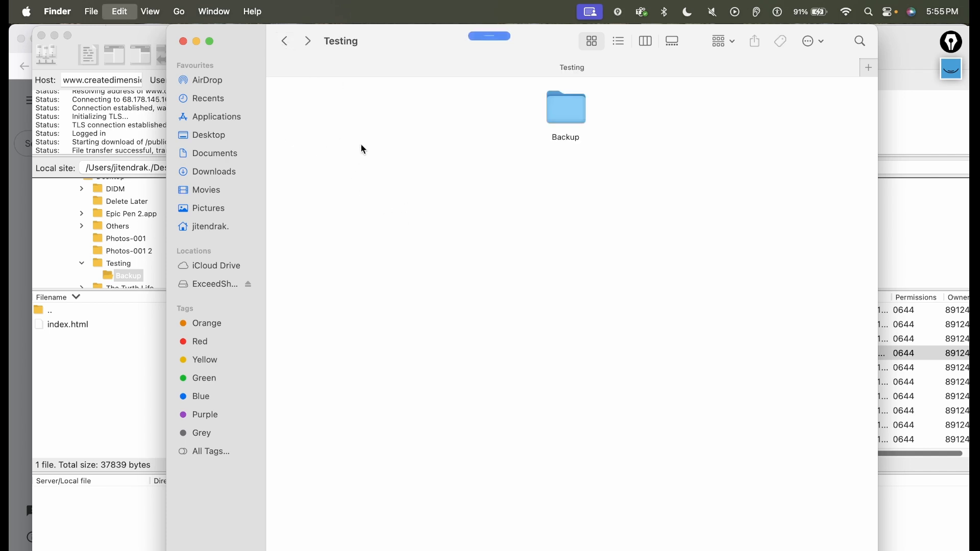
double_click(568, 105)
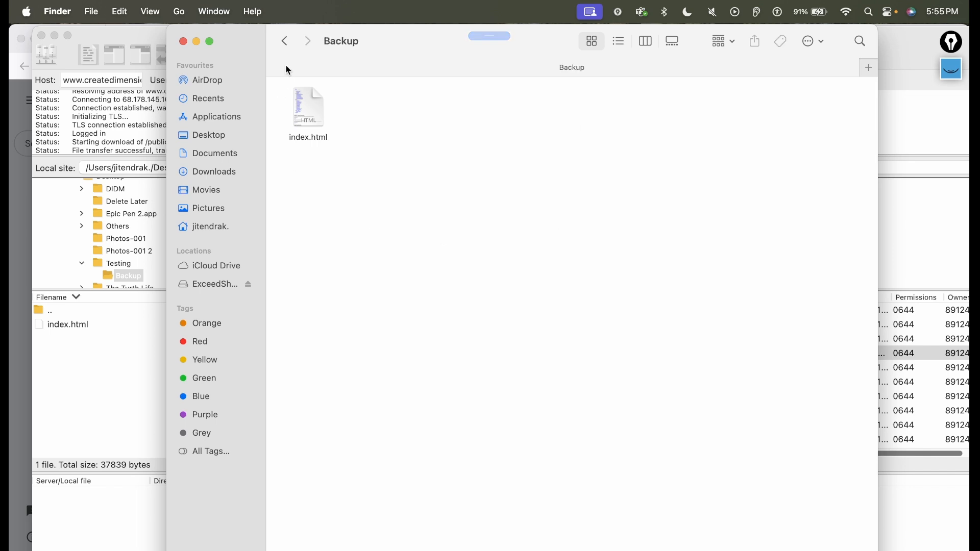
click(286, 42)
click(322, 106)
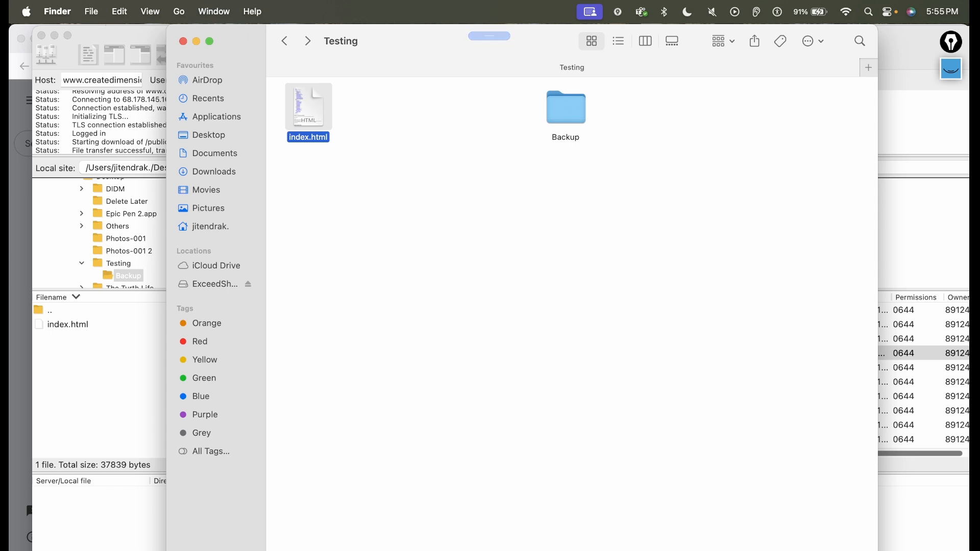
Open the Testing folder's index.html in Sublime Text and position the editor window so the code is readable.
click(868, 547)
drag(279, 54, 403, 122)
drag(396, 51, 259, 43)
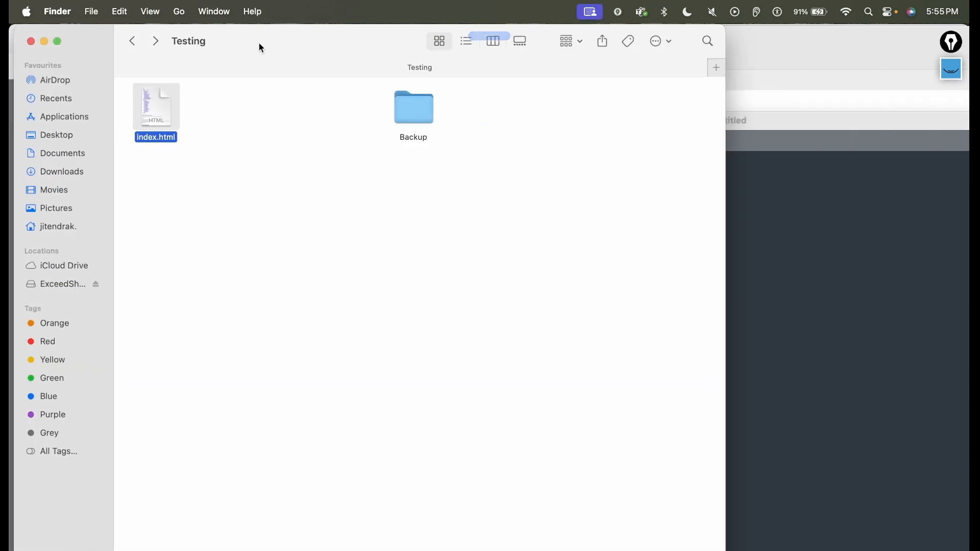
drag(154, 103, 957, 314)
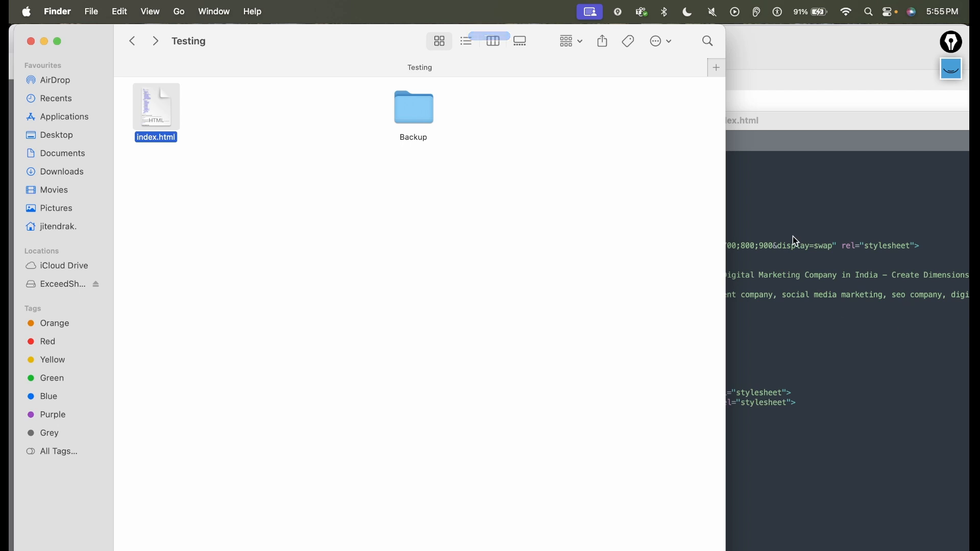
click(796, 240)
drag(818, 122, 685, 69)
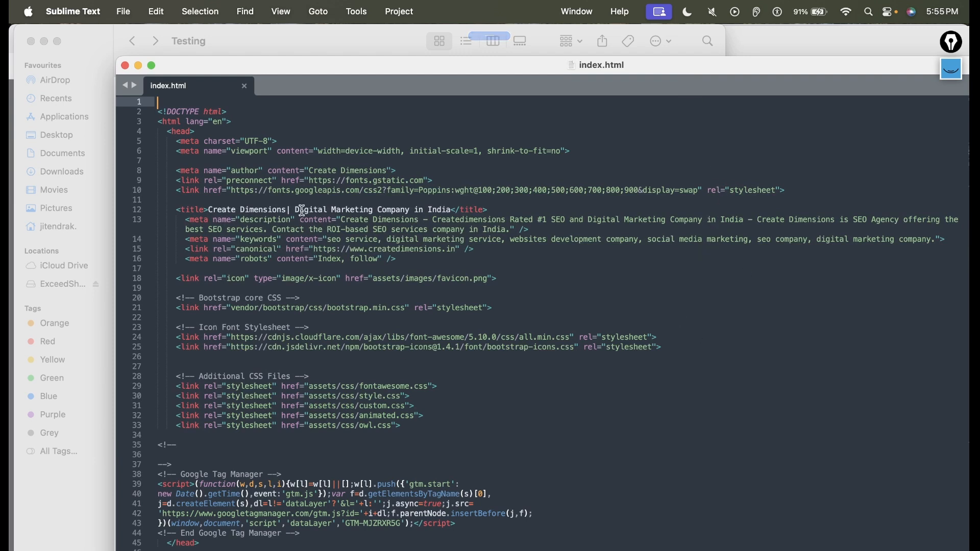
key(super+Tab)
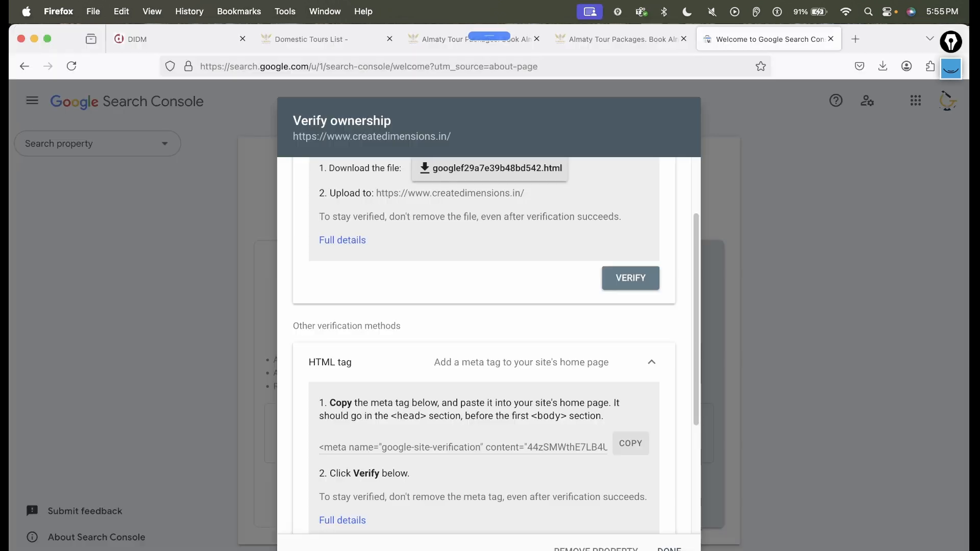
click(857, 34)
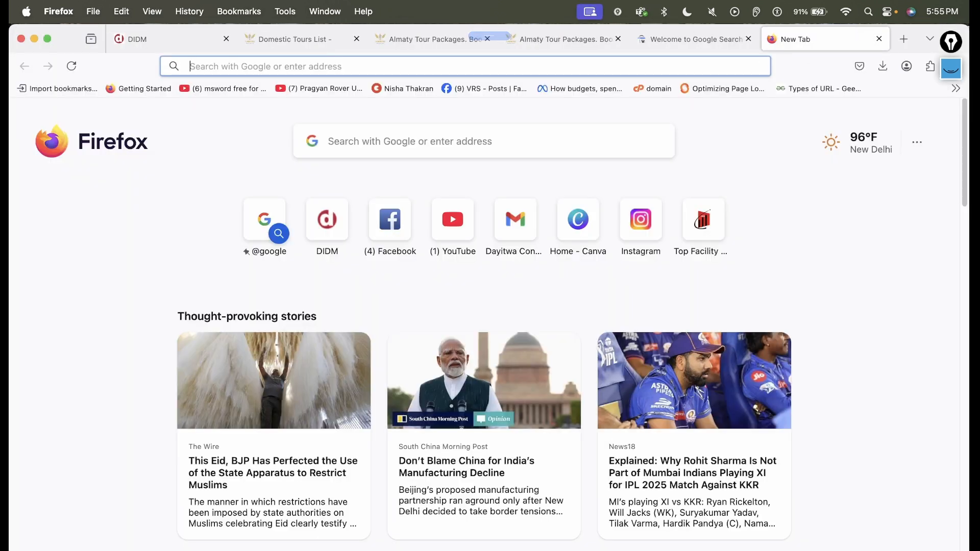
text(https://createdimensions.in/)
key(Return)
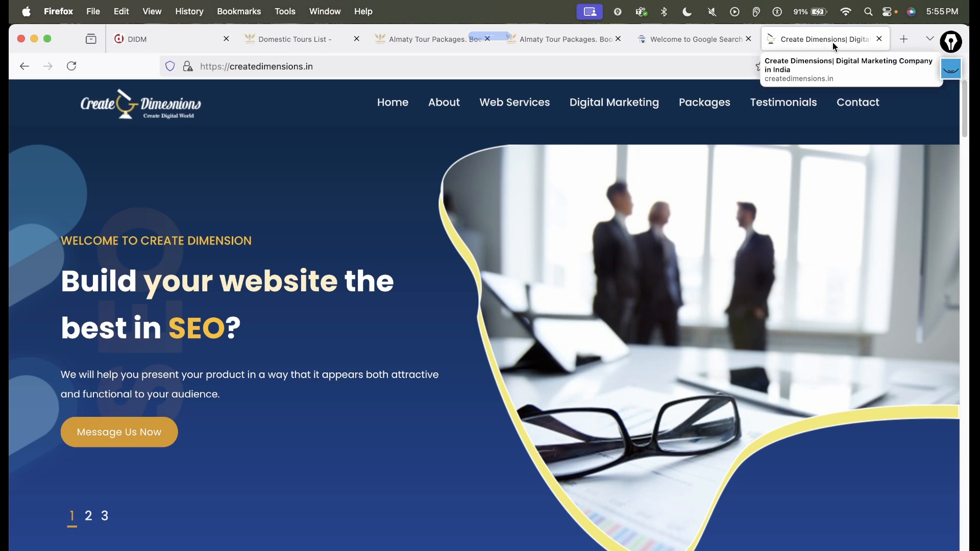
key(super+u)
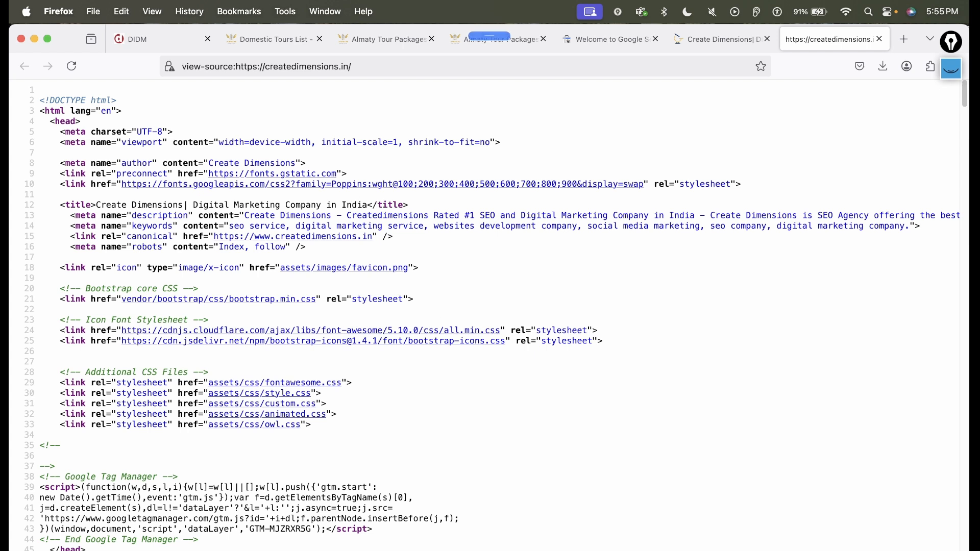
In Sublime Text, delete "| Digital Marketing Company in India<" from the title line of index.html and save the file.
key(super+Tab)
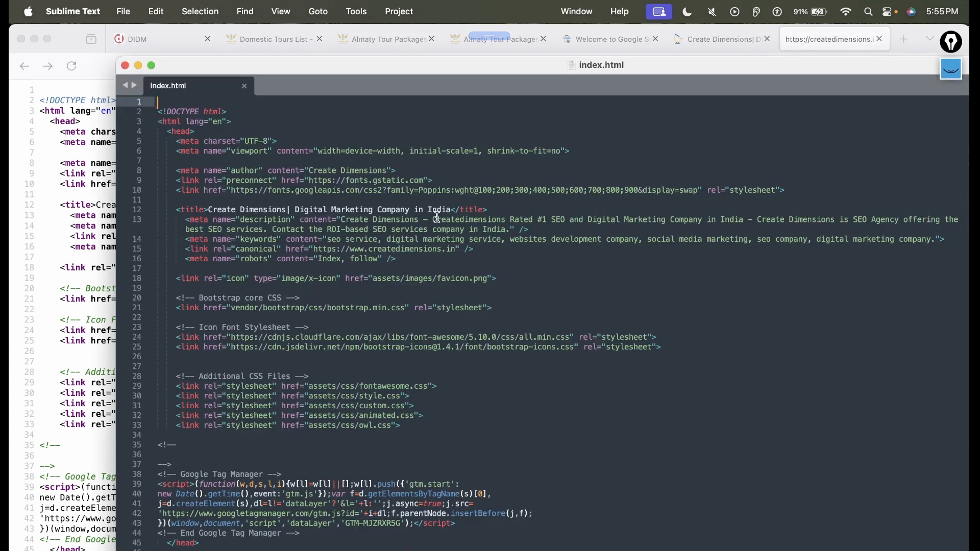
drag(453, 214, 290, 211)
key(BackSpace)
click(660, 368)
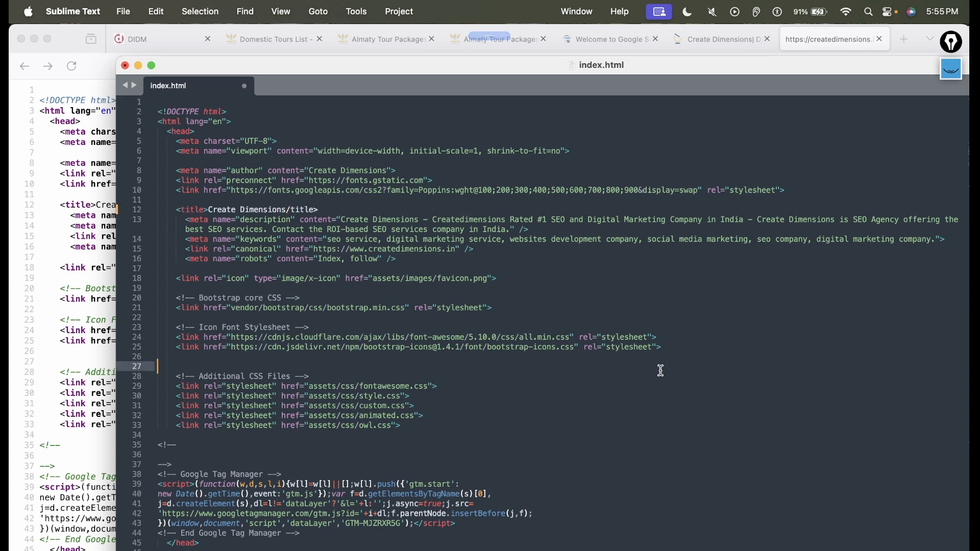
key(super+s)
key(super+s)
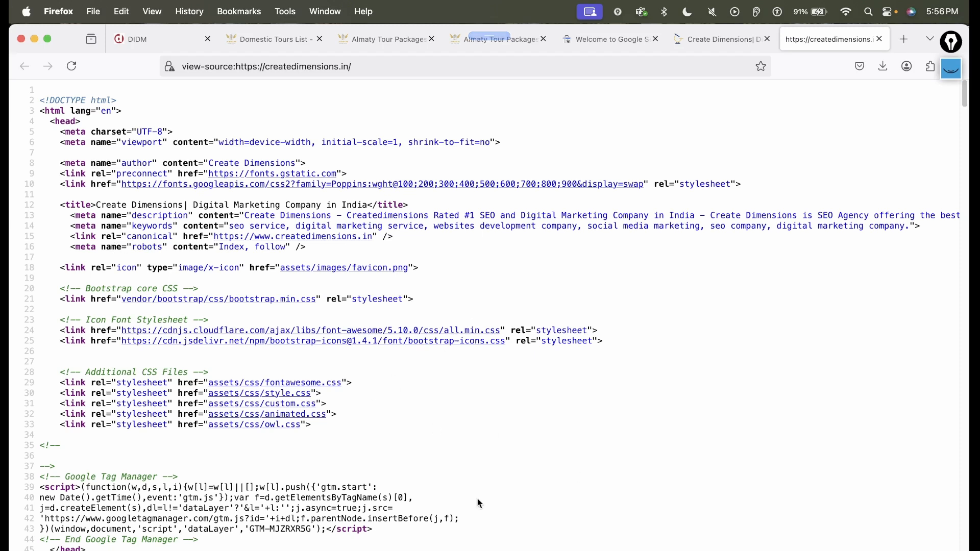
In FileZilla, upload index.html from the local Testing folder to the remote createdimensions.in folder, choosing Overwrite with "Always use this action" enabled.
key(super+Tab)
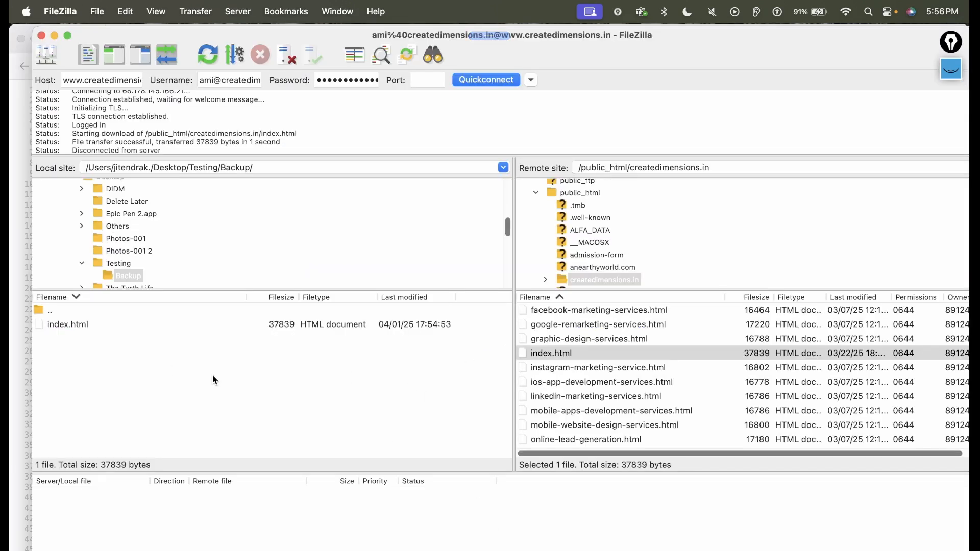
double_click(39, 308)
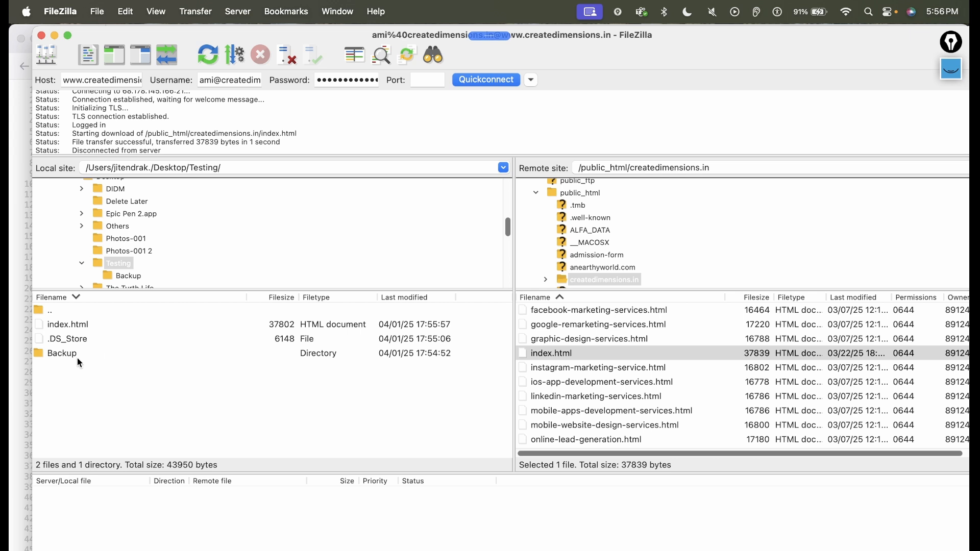
right_click(136, 377)
click(175, 489)
click(81, 325)
right_click(82, 325)
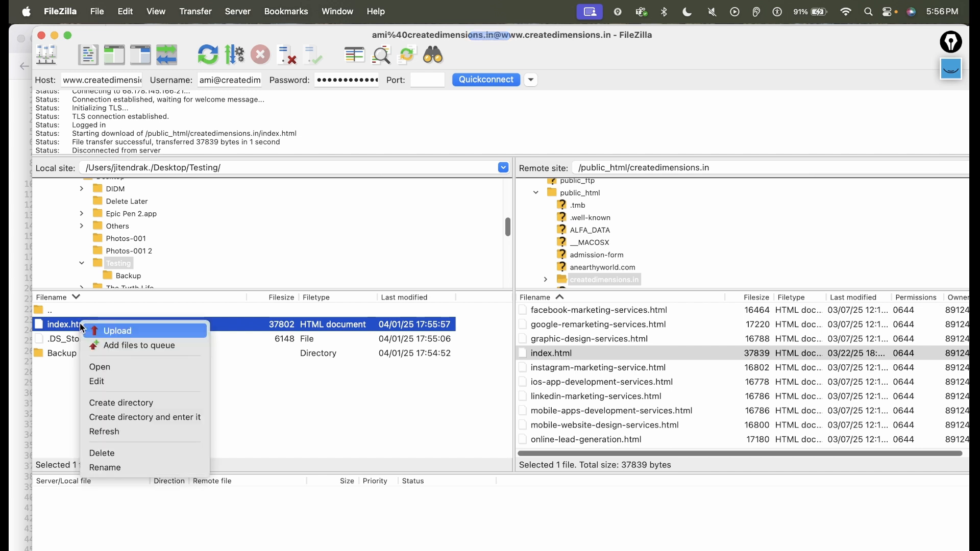
click(121, 333)
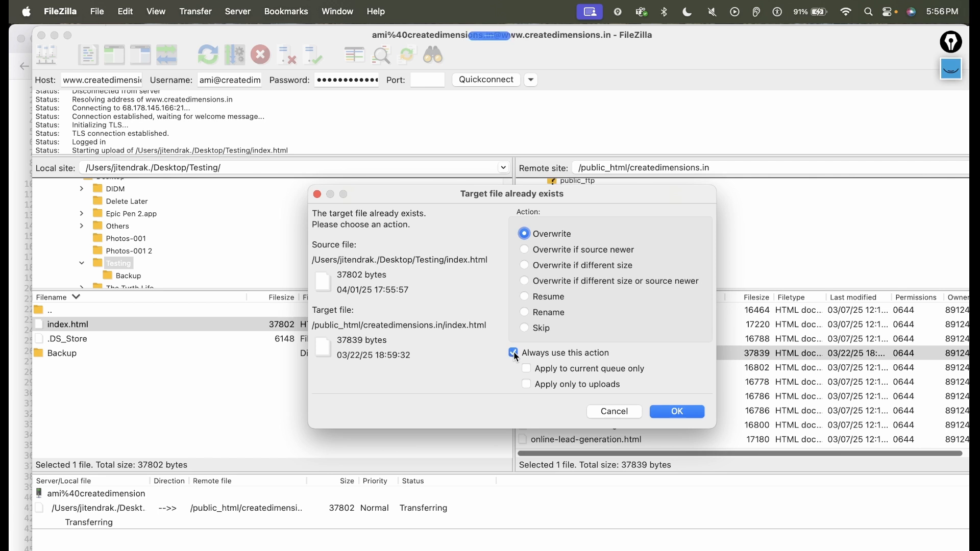
click(678, 412)
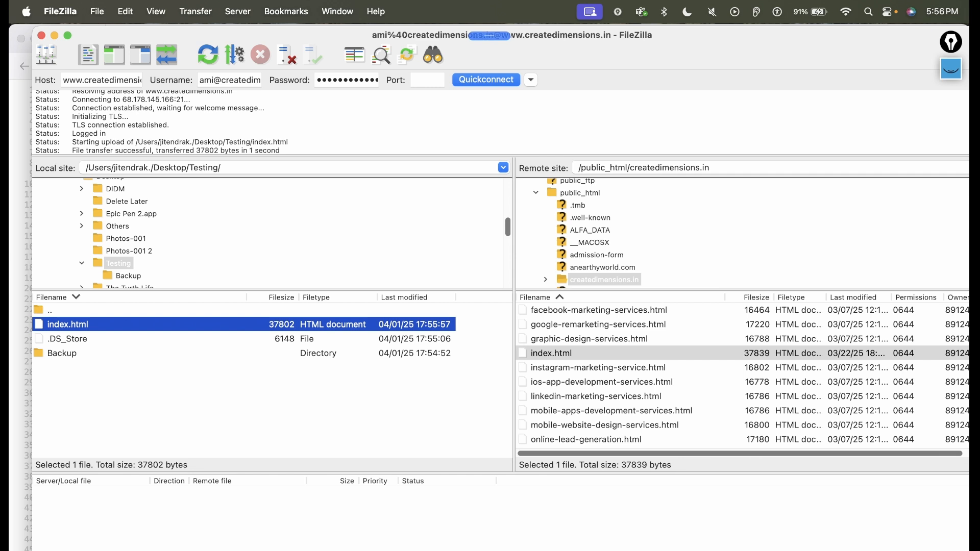
Reload the createdimensions.in page source in Firefox and examine the title line and the code below it.
key(super+Tab)
key(super+r)
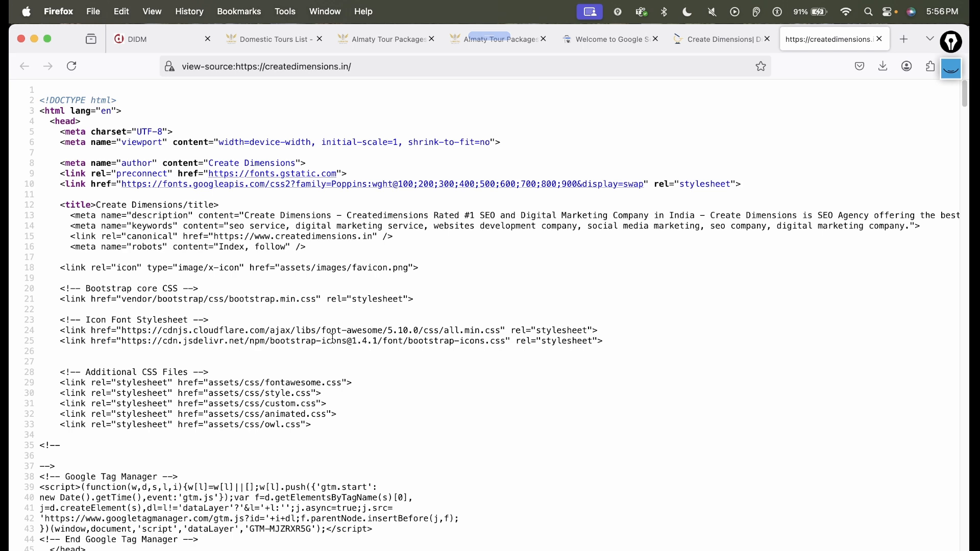
drag(206, 290, 255, 442)
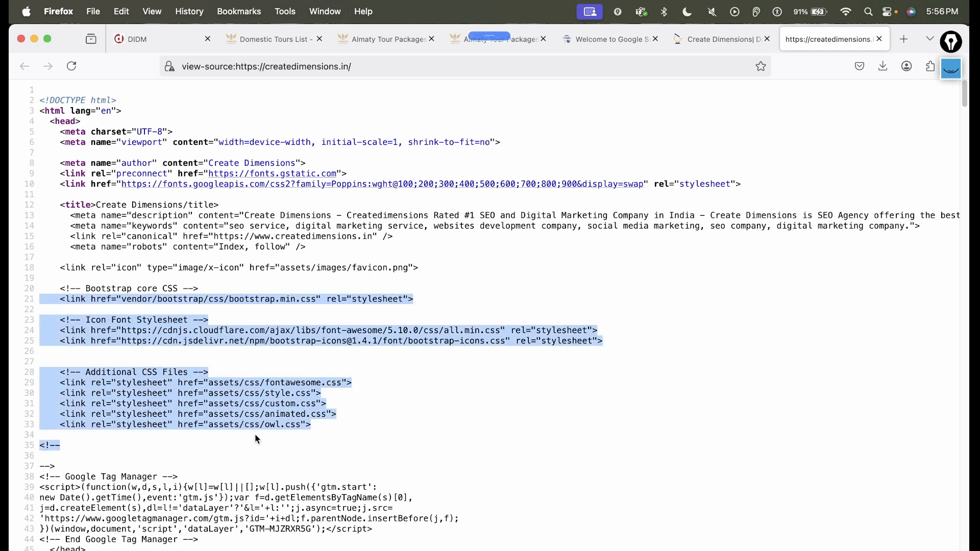
scroll(276, 444, down, 9)
scroll(298, 451, down, 20)
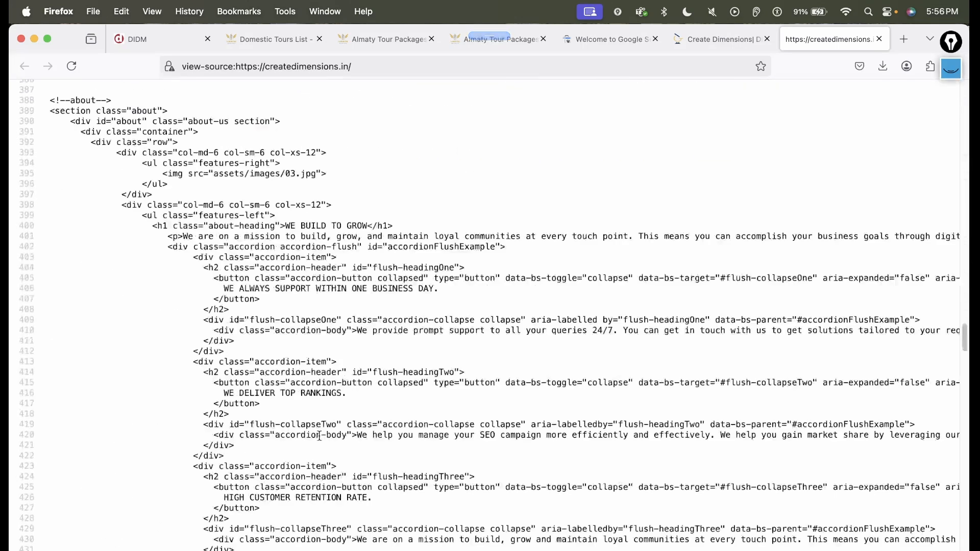
scroll(321, 440, down, 20)
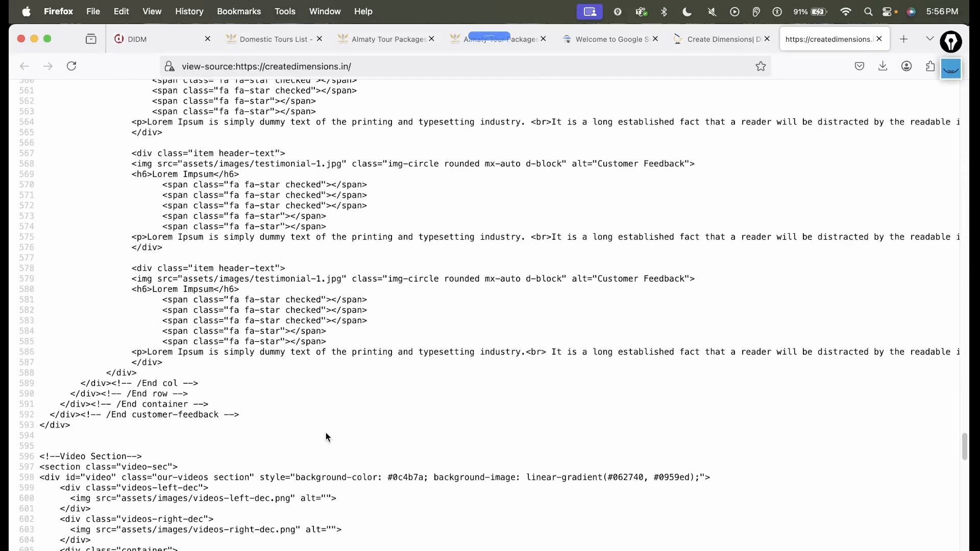
scroll(325, 433, up, 20)
click(327, 436)
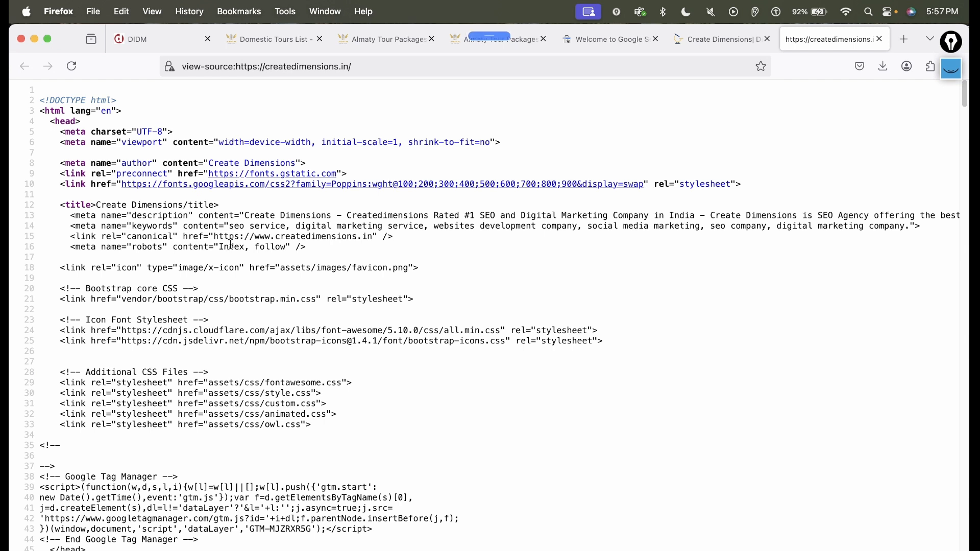
scroll(230, 227, up, 3)
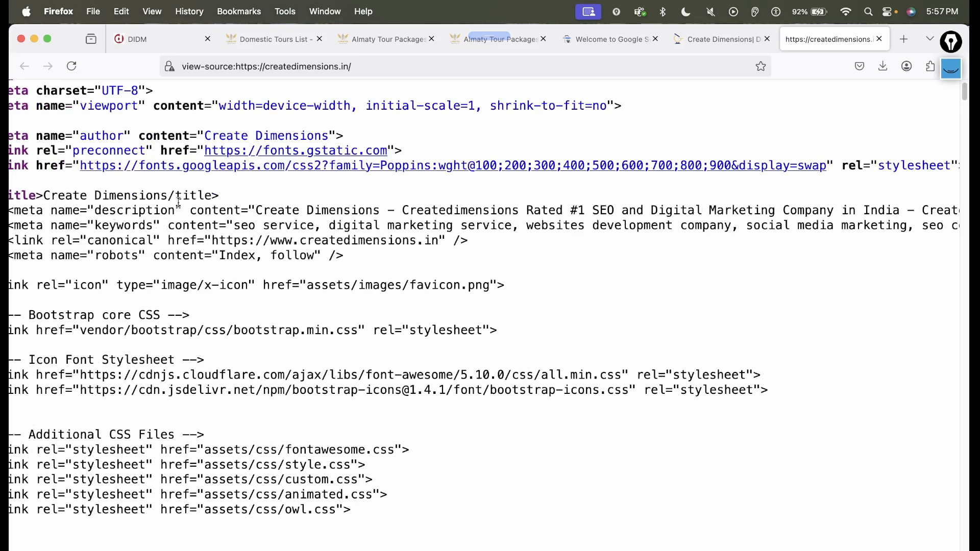
scroll(168, 200, down, 3)
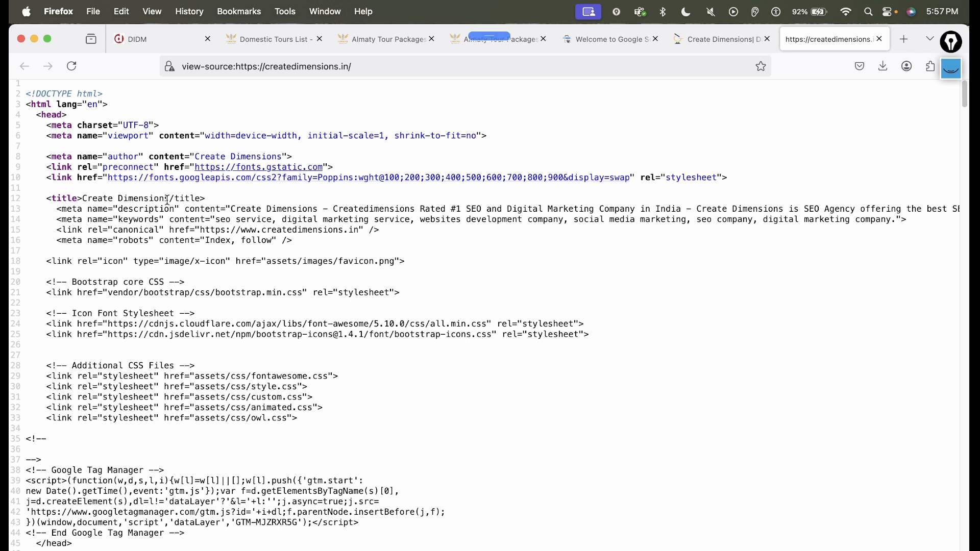
In FileZilla, upload the original index.html from the local Testing/Backup folder to the remote createdimensions.in folder, and reload the page source in Firefox.
key(super+Tab)
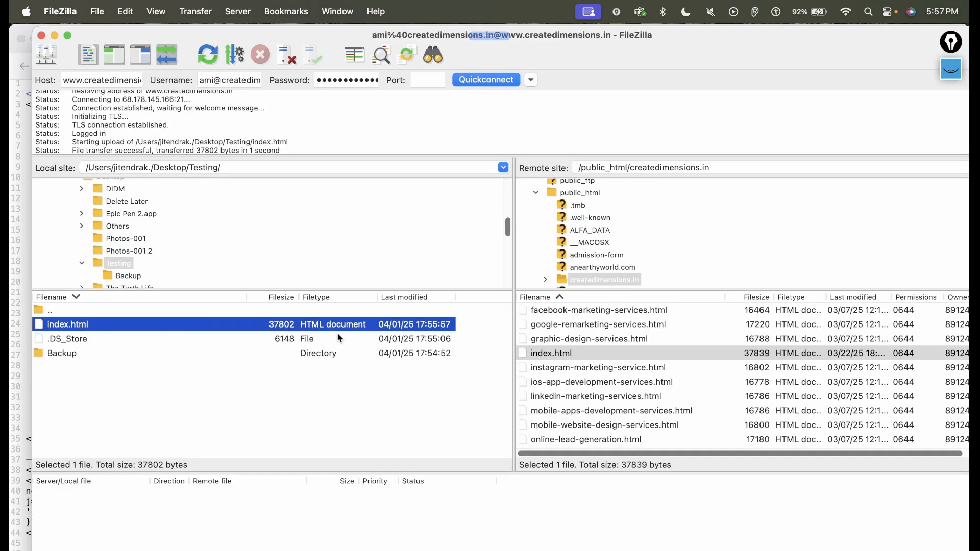
double_click(40, 353)
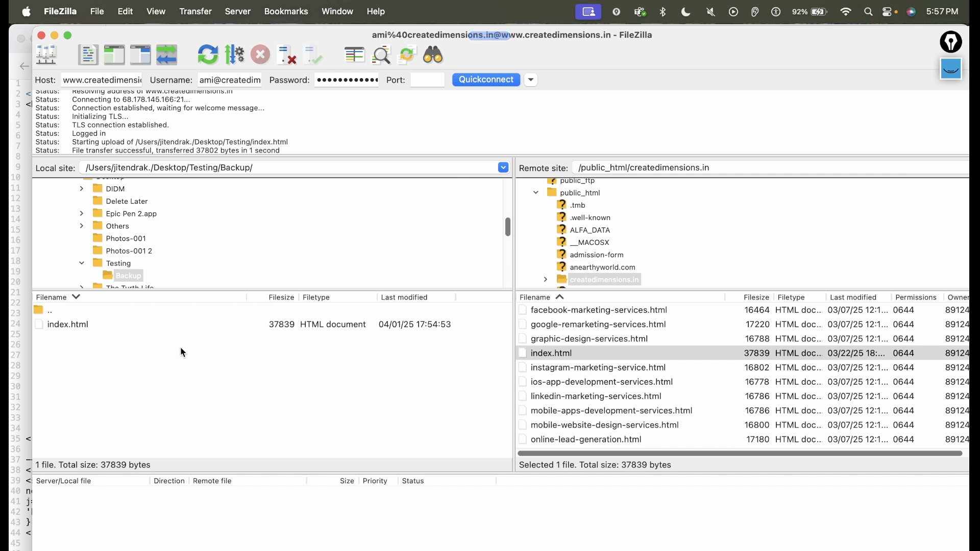
click(72, 325)
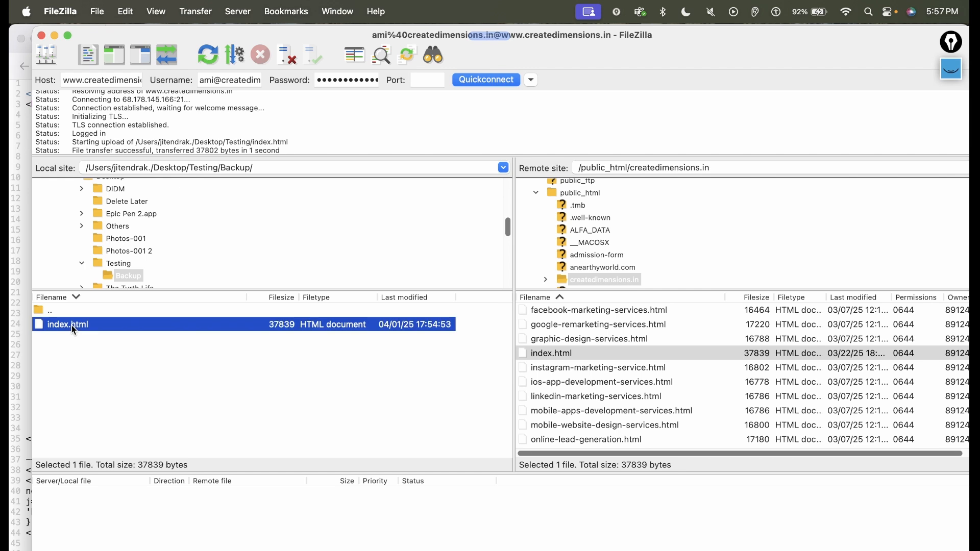
right_click(71, 325)
click(124, 331)
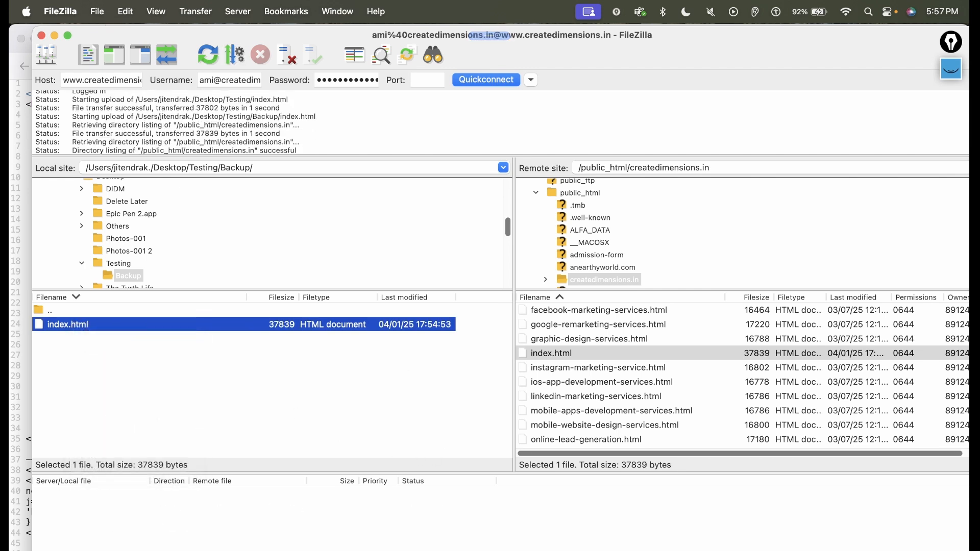
key(super+Tab)
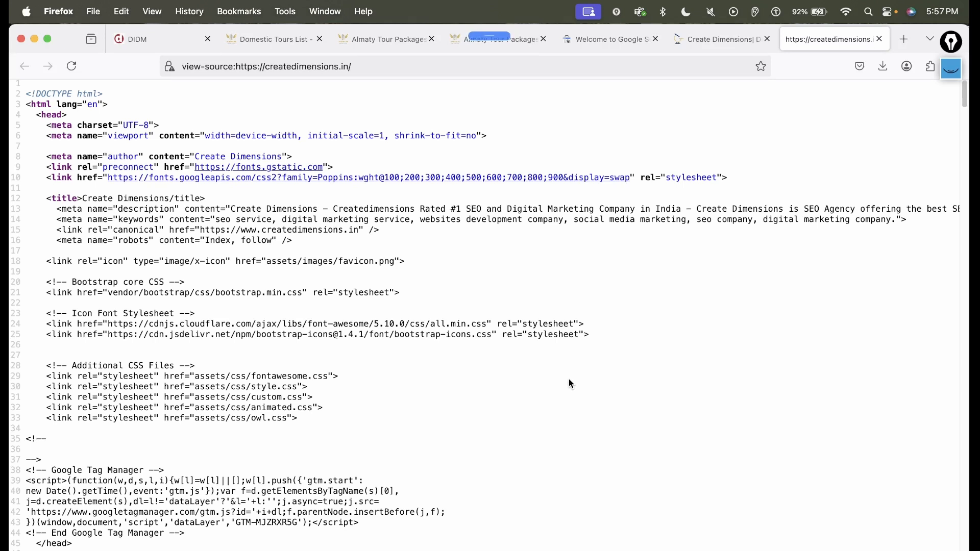
key(super+r)
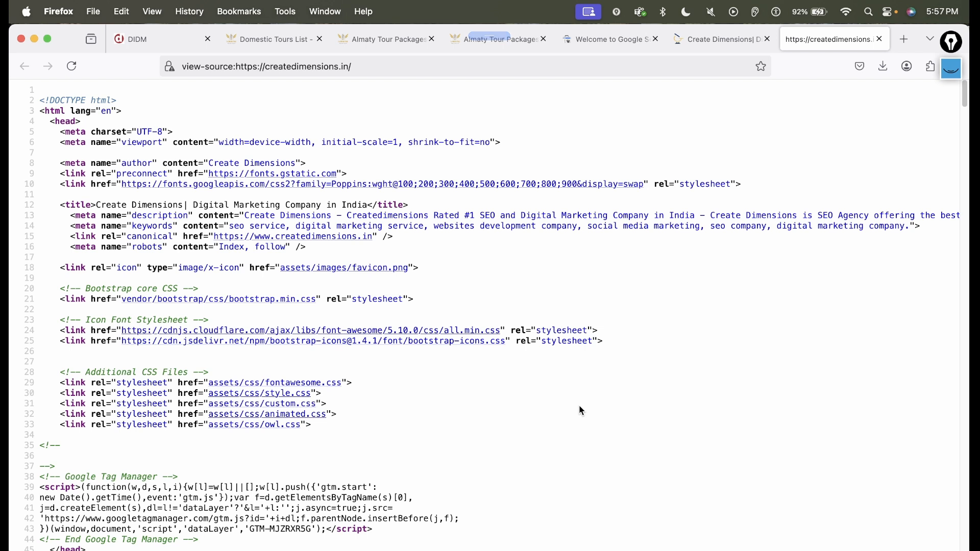
Switch to FileZilla, upload the edited index.html from the Testing folder again, and reload the createdimensions.in source in Firefox.
key(super+Tab)
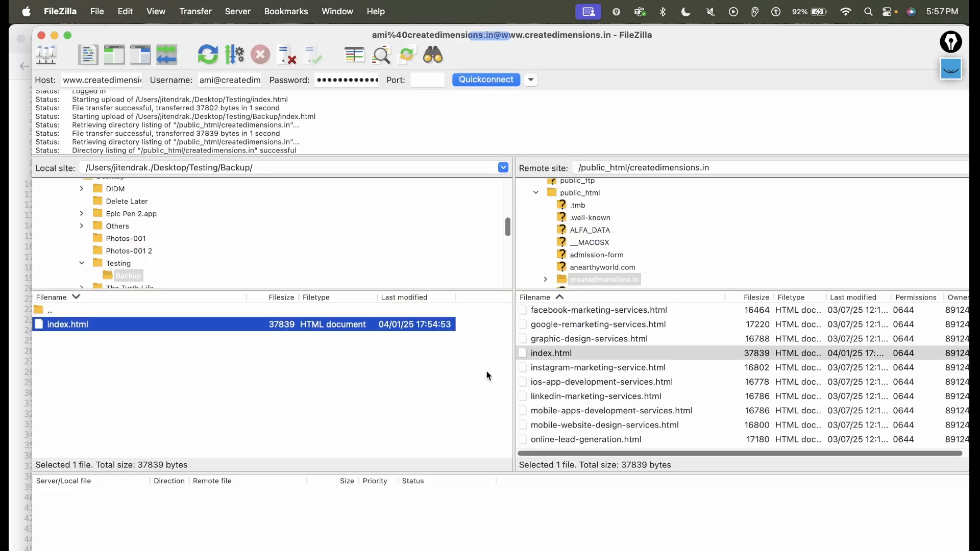
double_click(39, 311)
click(70, 325)
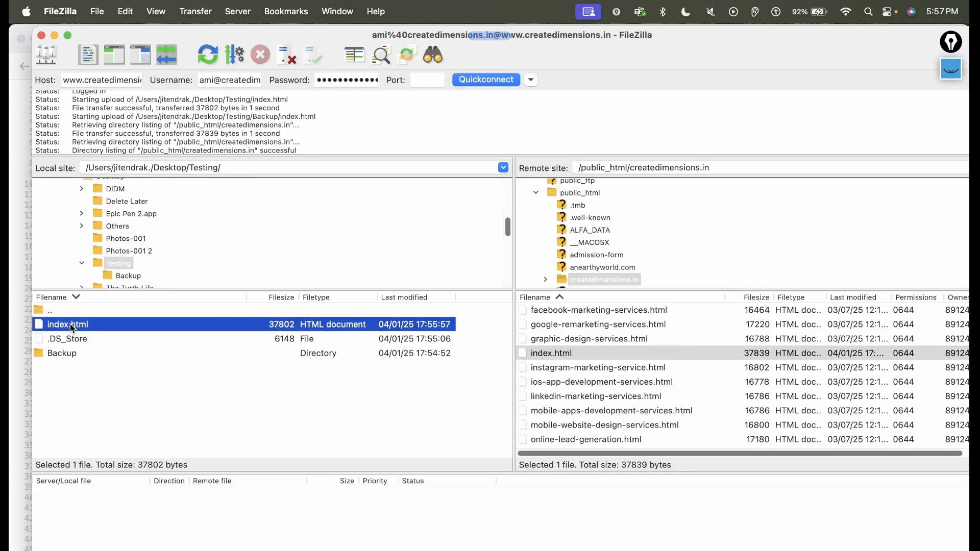
right_click(69, 324)
click(121, 328)
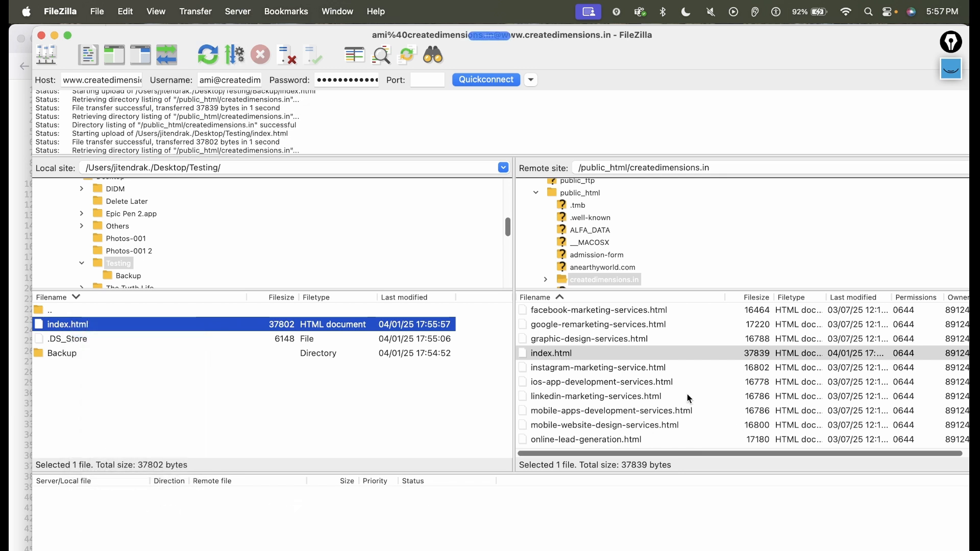
key(super+Tab)
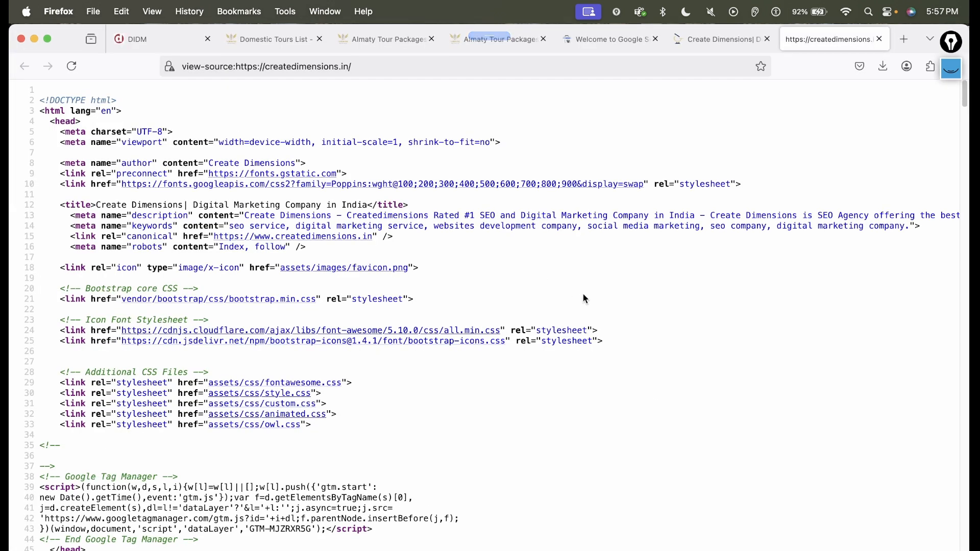
key(super+r)
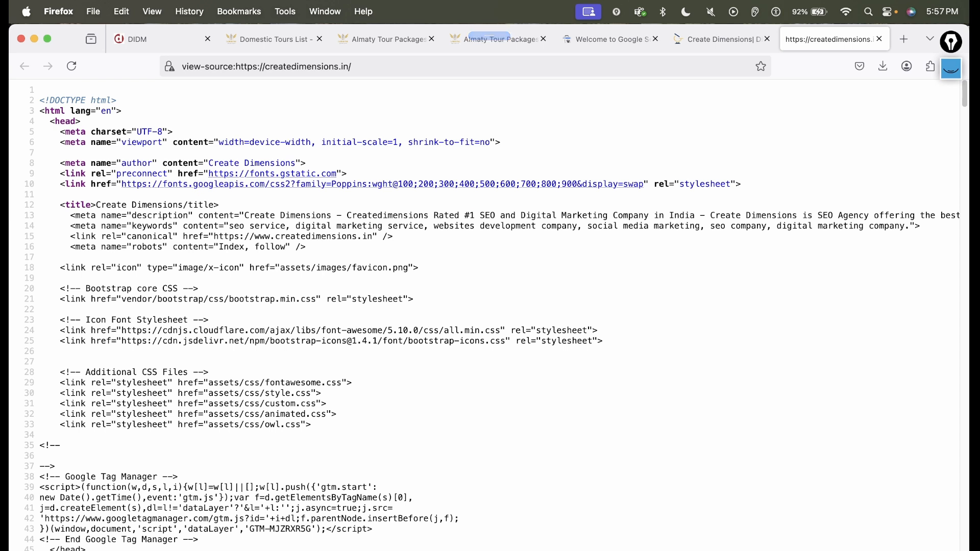
In Sublime Text, insert "<" before "/title>" on the title line of index.html and save the file.
key(super+Tab)
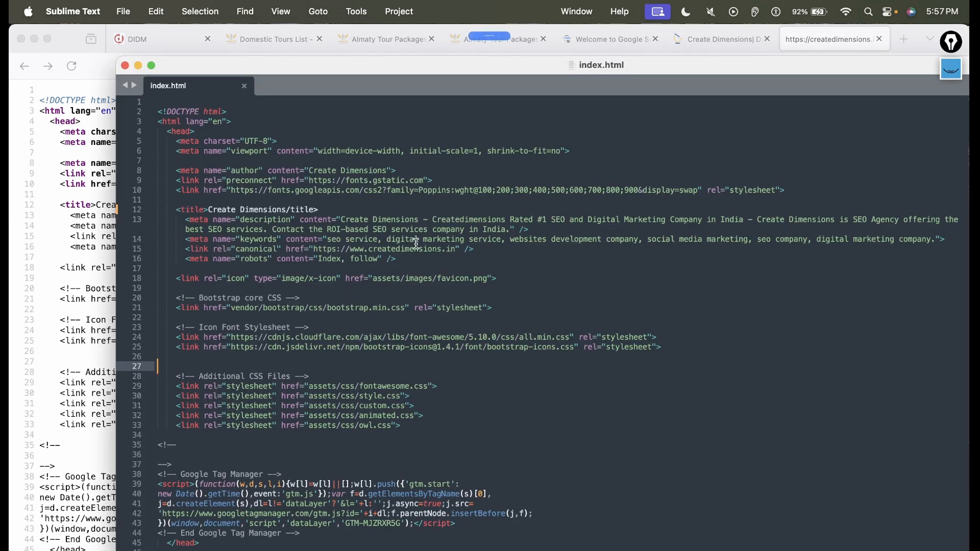
click(287, 210)
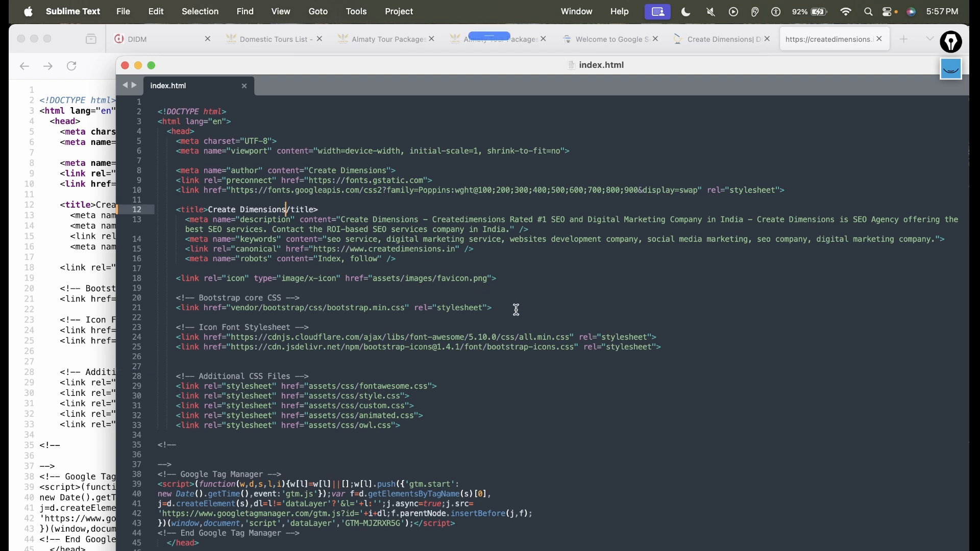
text(<)
click(864, 339)
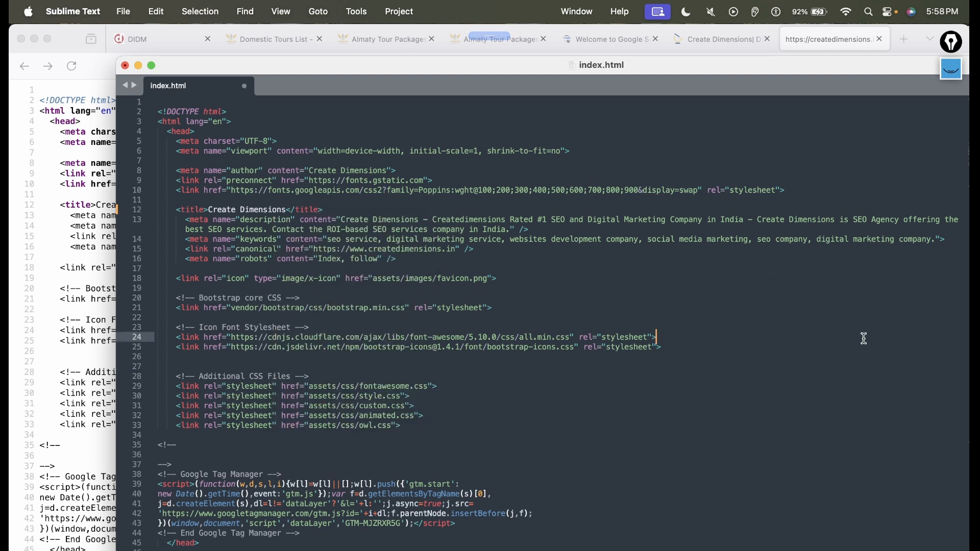
key(super+s)
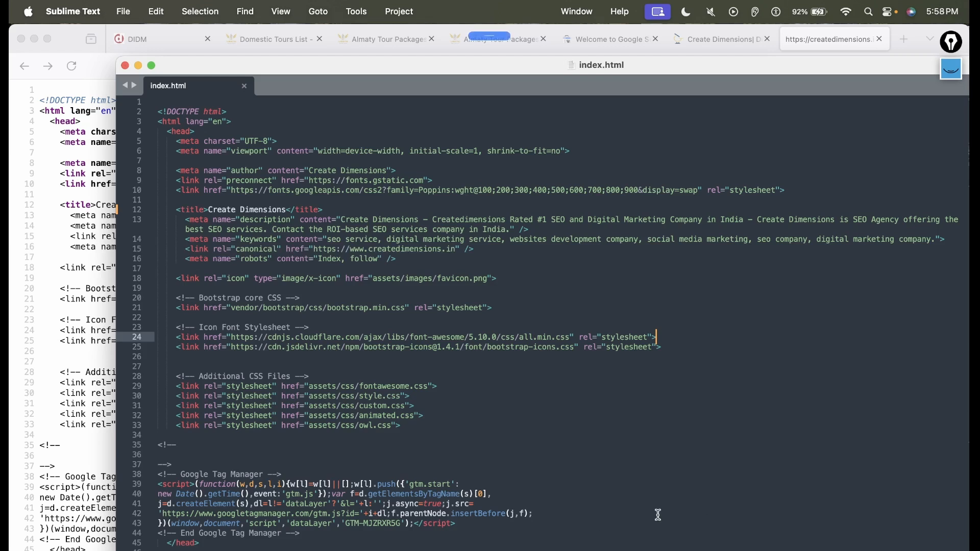
In FileZilla, refresh the local Testing folder and upload the corrected index.html to the remote createdimensions.in folder.
key(super+Tab)
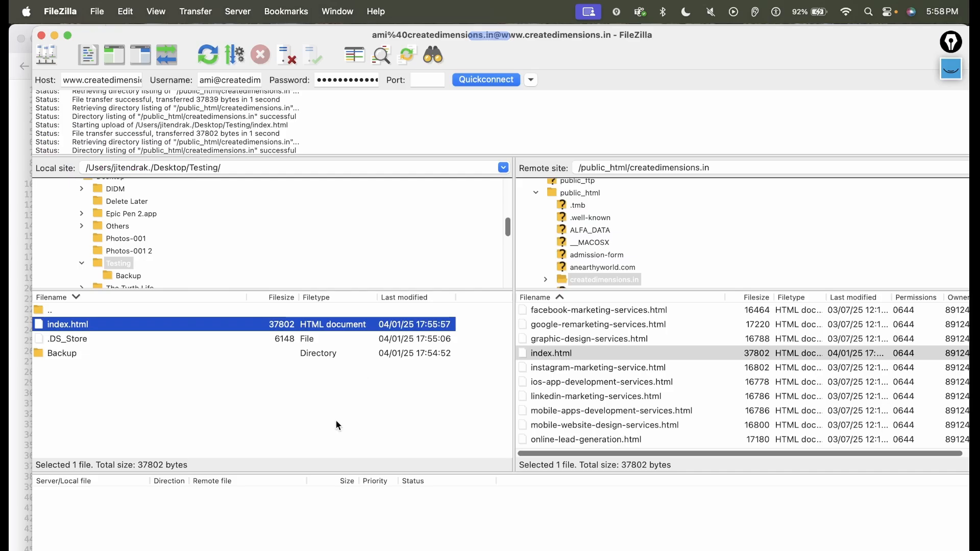
right_click(173, 411)
click(212, 520)
right_click(271, 410)
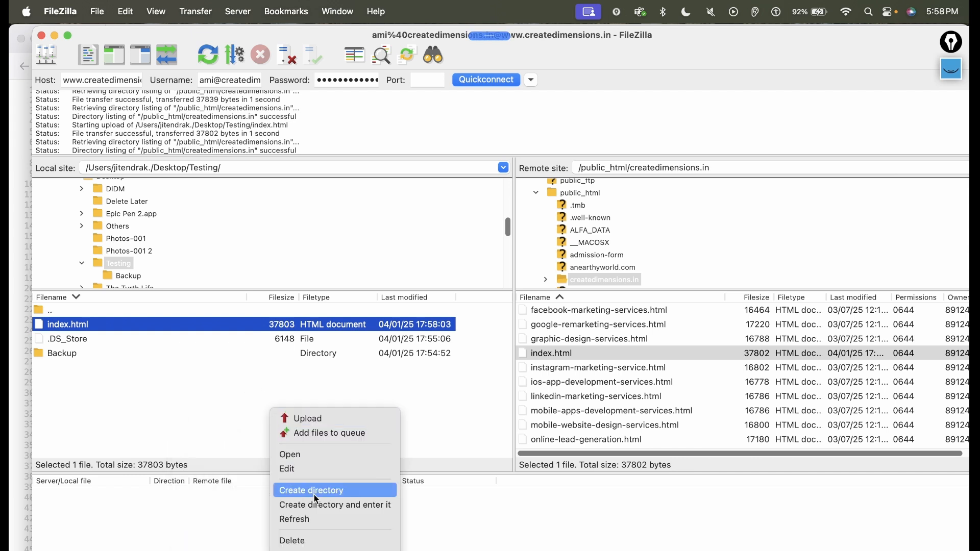
click(312, 520)
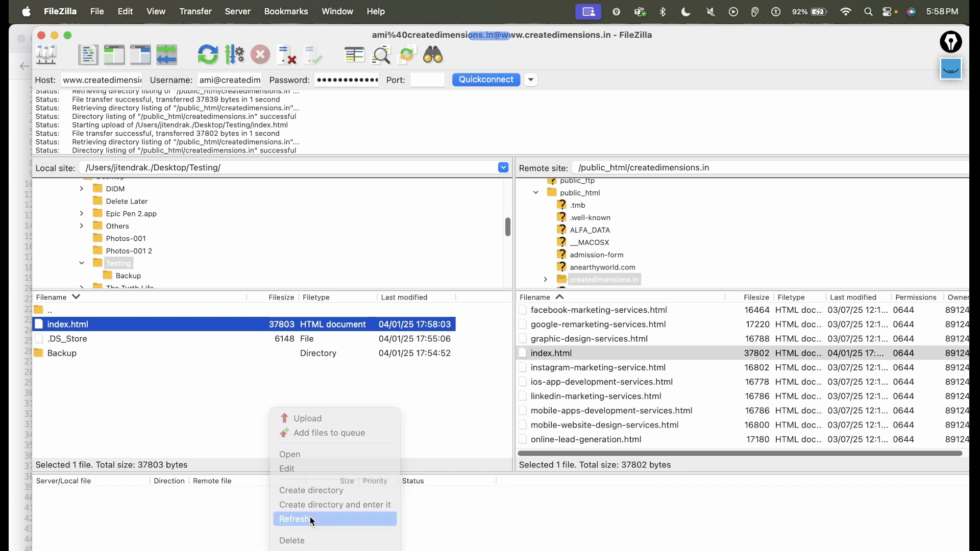
right_click(156, 323)
click(207, 332)
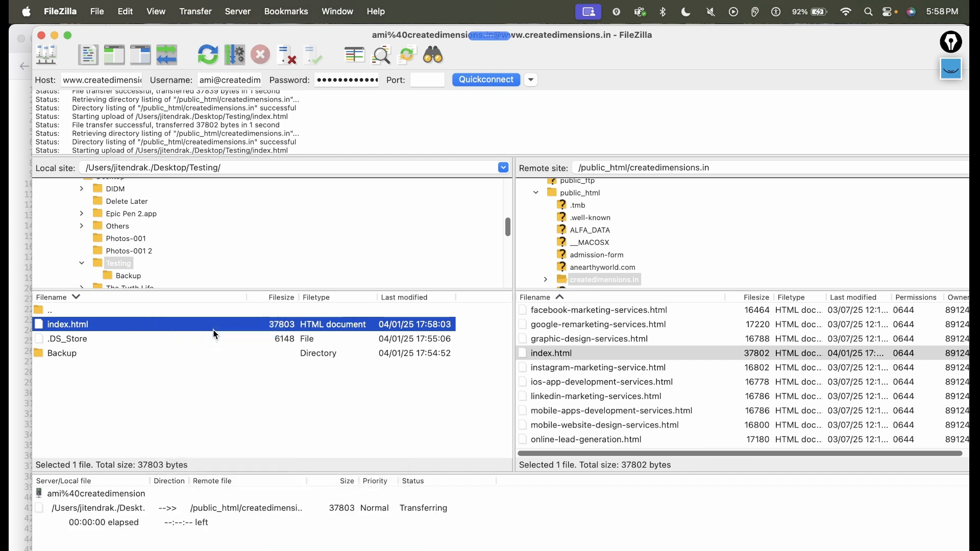
Switch back to Firefox and reload the createdimensions.in page source to check the closing title tag.
key(super+Tab)
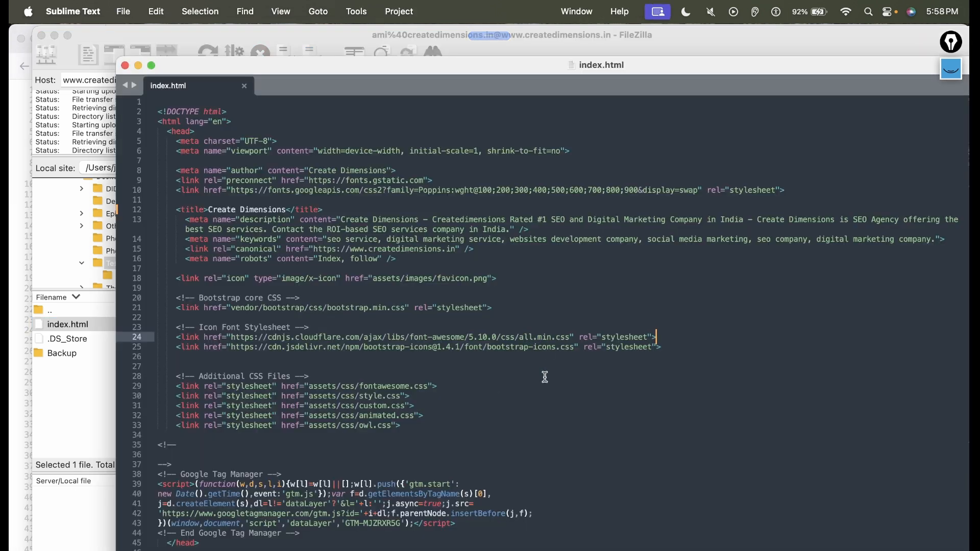
key(super+Tab)
key(super+Tab)
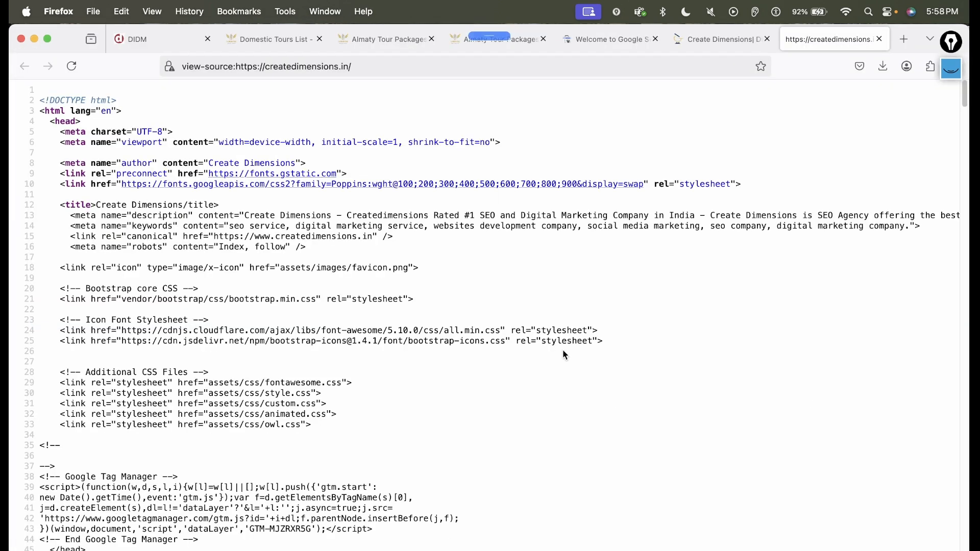
key(super+r)
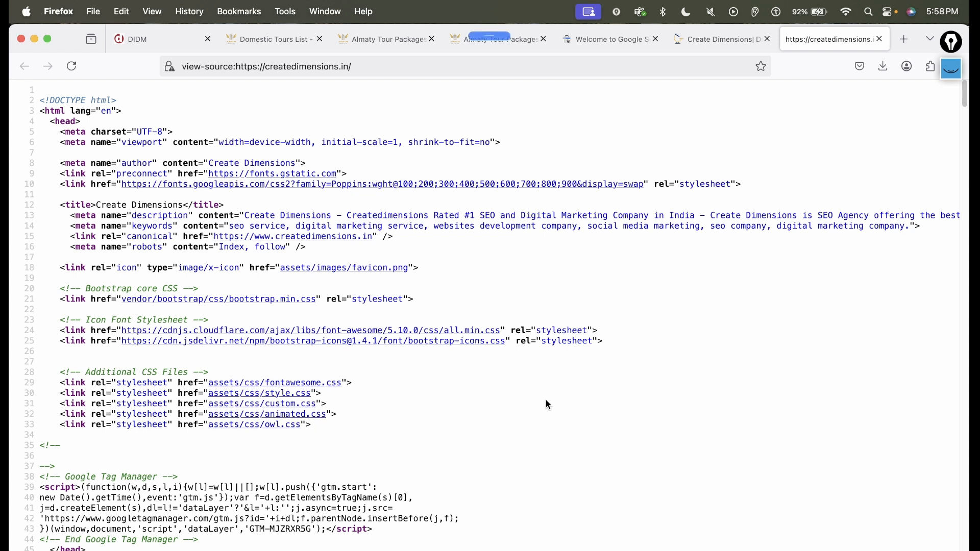
Examine the live createdimensions.in homepage from its header down to the lower sections.
click(703, 41)
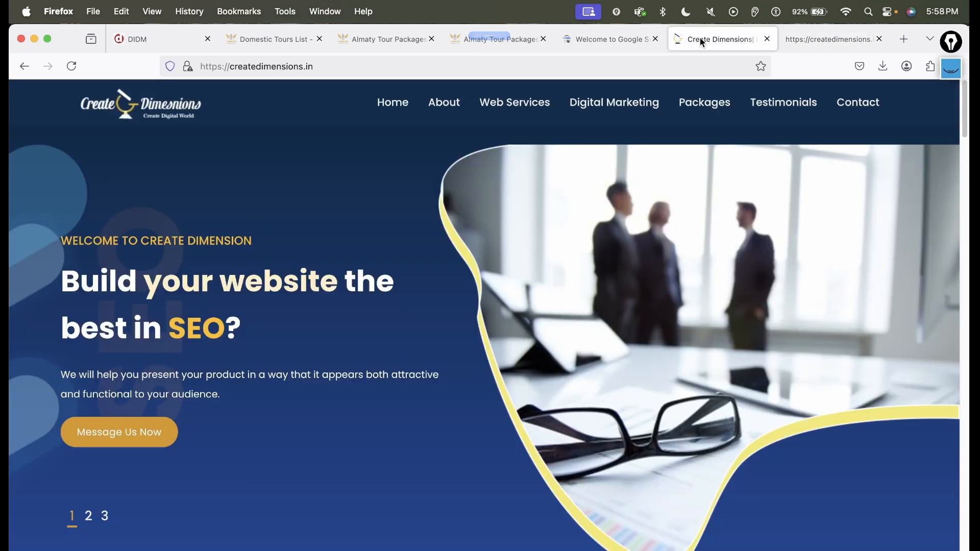
scroll(711, 183, down, 20)
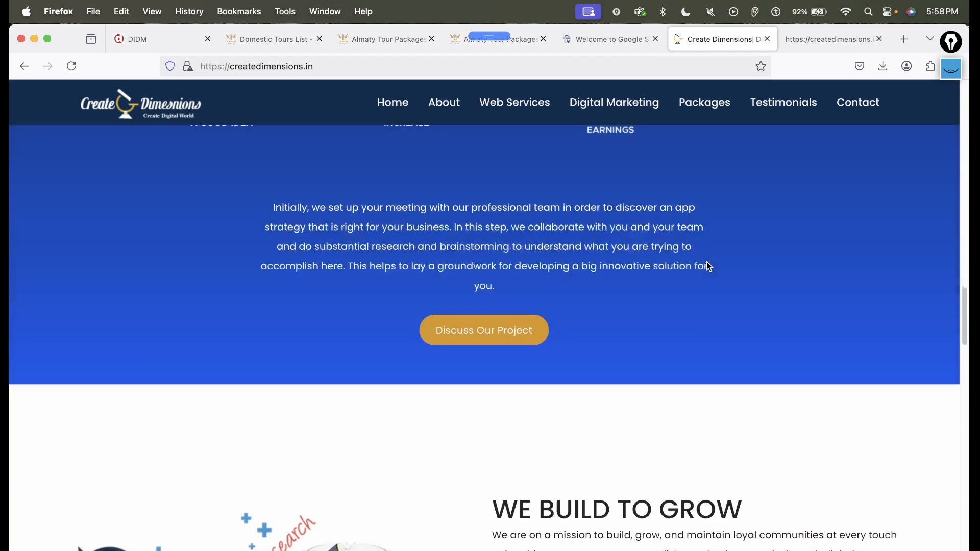
scroll(709, 266, up, 20)
key(super+Tab)
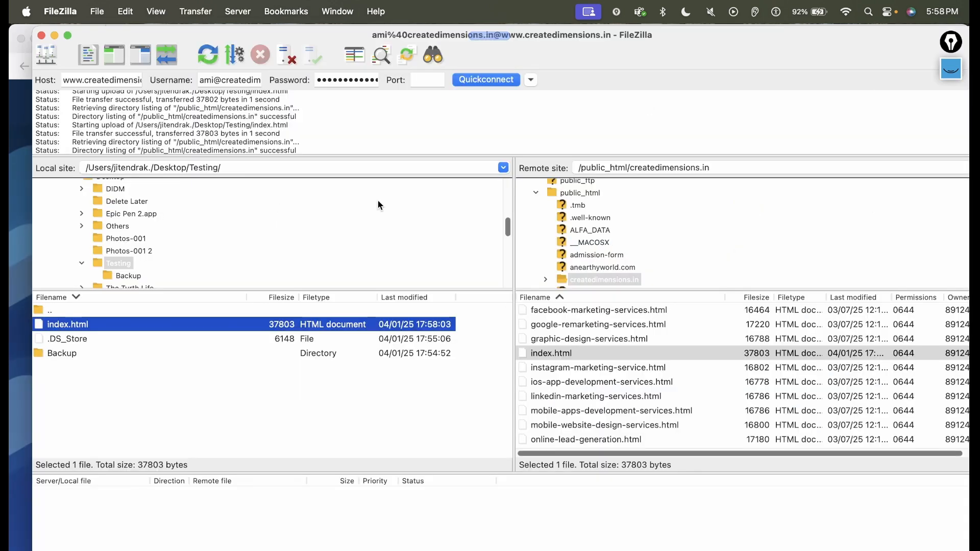
key(super+Tab)
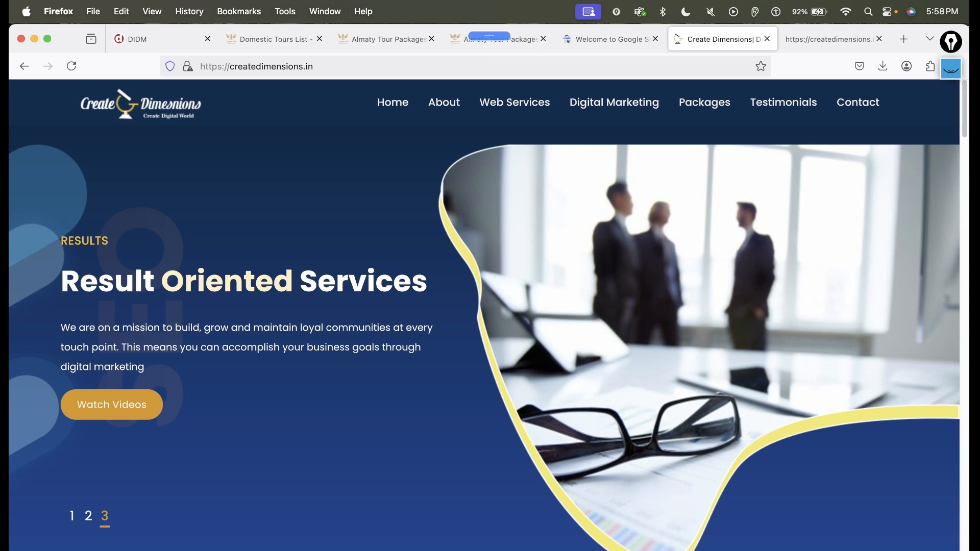
In Sublime Text, remove the "<" before "/title>" on the title line of index.html and save the file.
key(super+Tab)
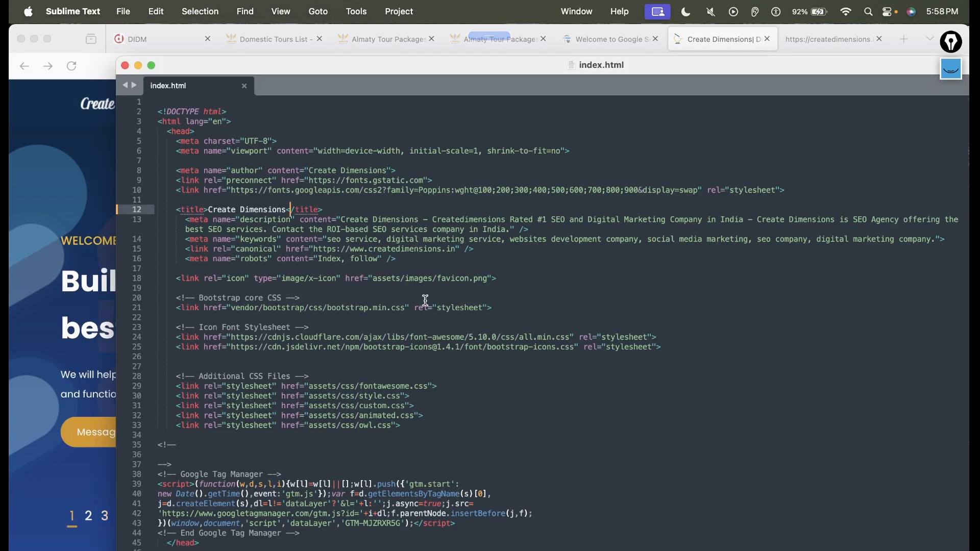
key(BackSpace)
key(super+s)
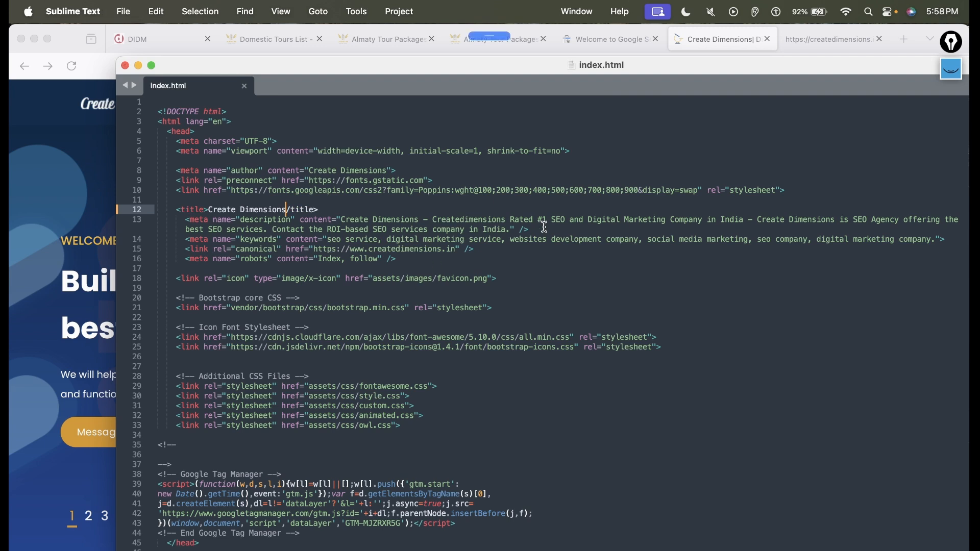
Switch to FileZilla, refresh the local file list and upload the index.html with the broken title tag to the server.
key(super+Tab)
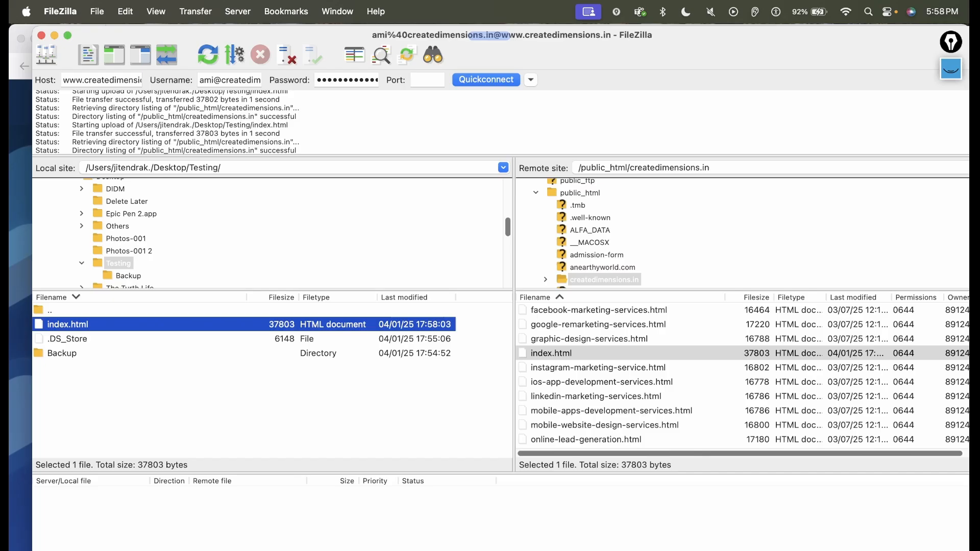
right_click(298, 401)
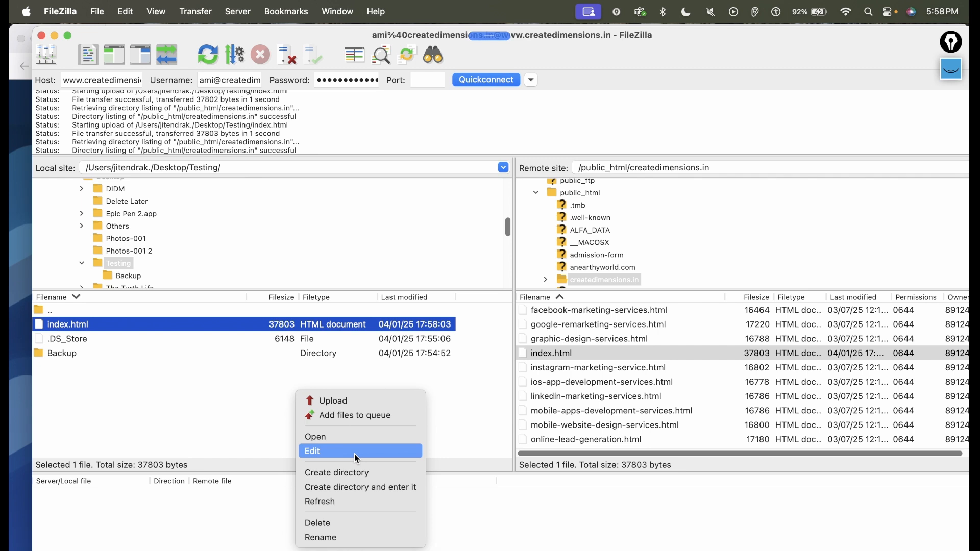
click(345, 503)
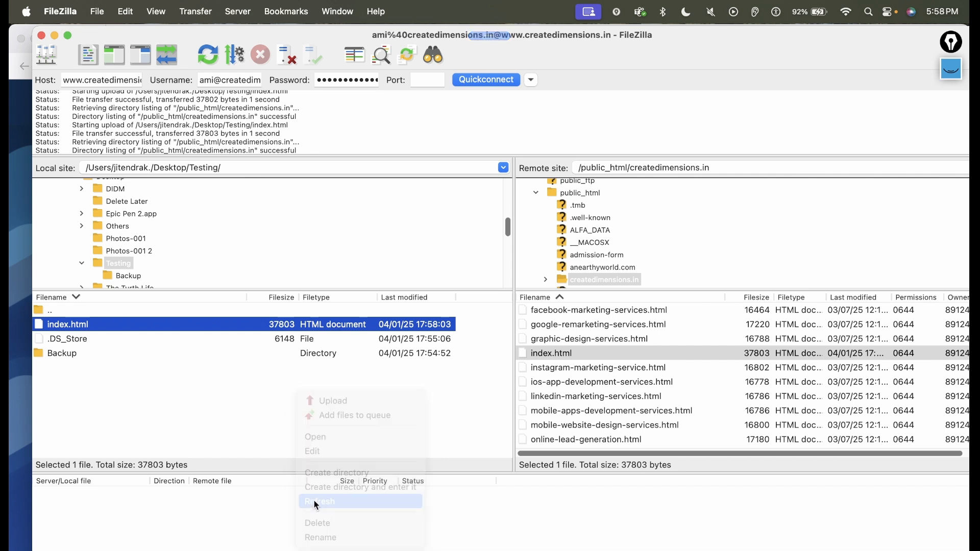
right_click(254, 328)
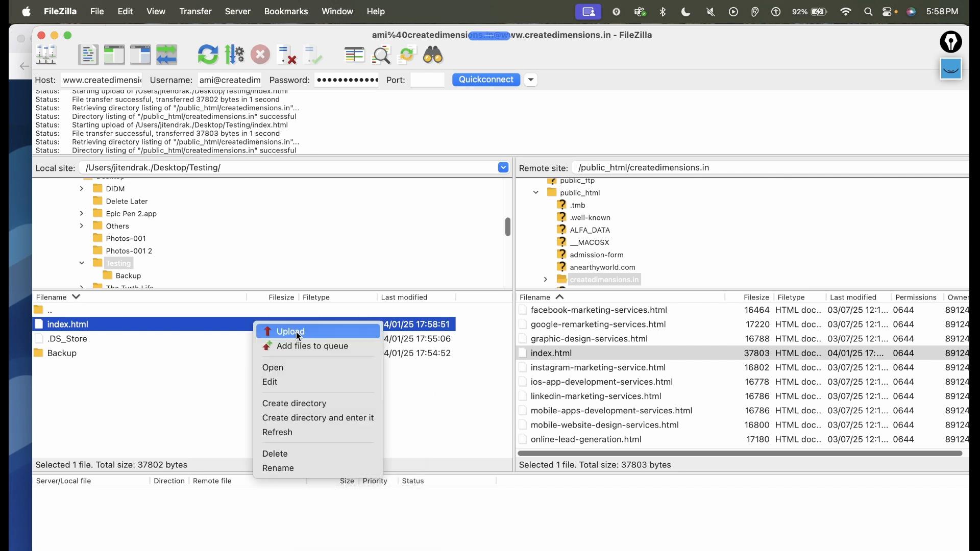
click(296, 332)
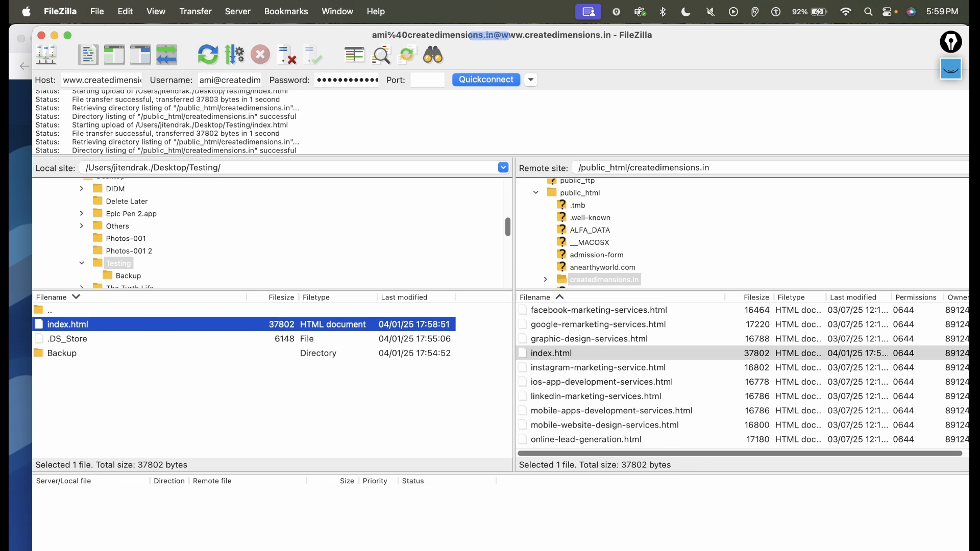
Switch to Firefox, check the createdimensions.in page source and return to the site's homepage.
key(super+Tab)
click(790, 41)
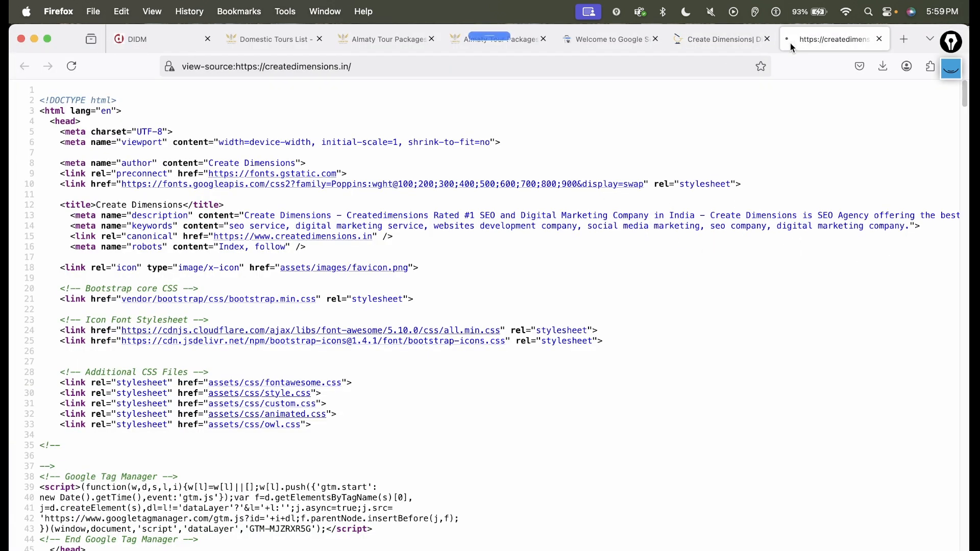
click(725, 42)
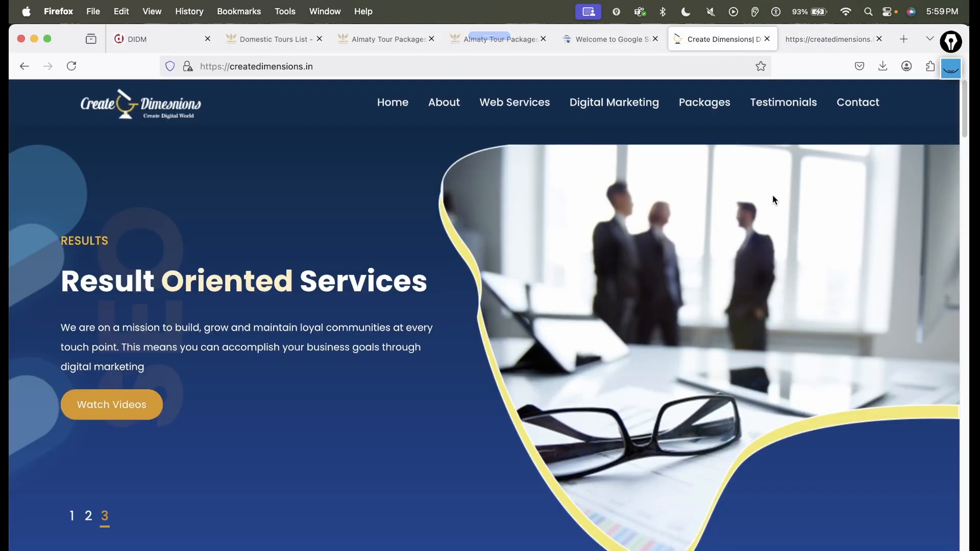
Reload the createdimensions.in homepage, then in Sublime Text restore the "<" before "/title>" in index.html and save the file.
key(super+r)
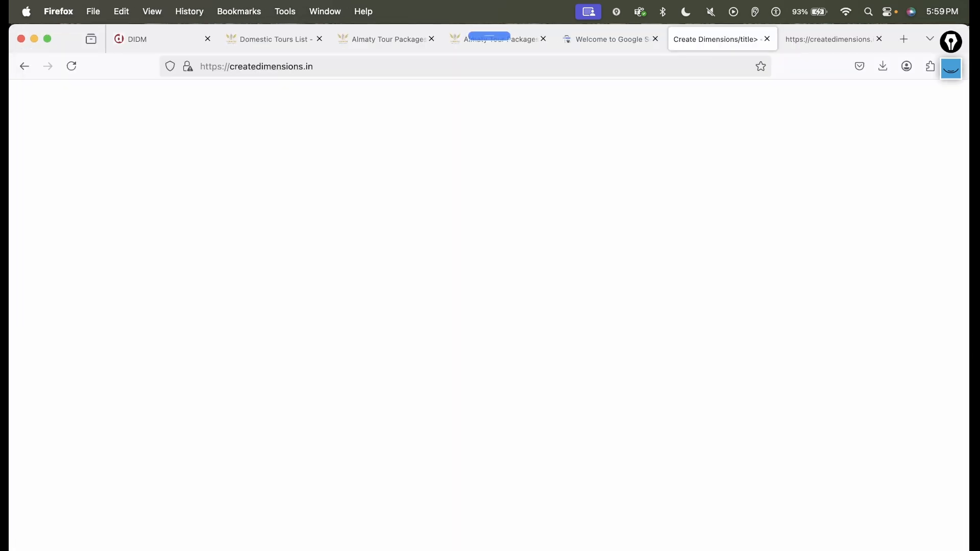
key(super+Tab)
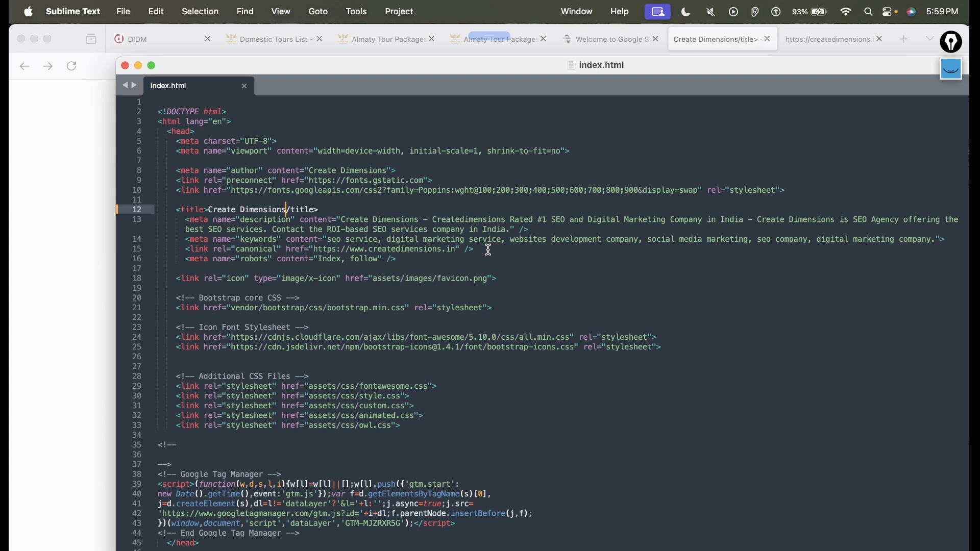
text(<)
click(543, 269)
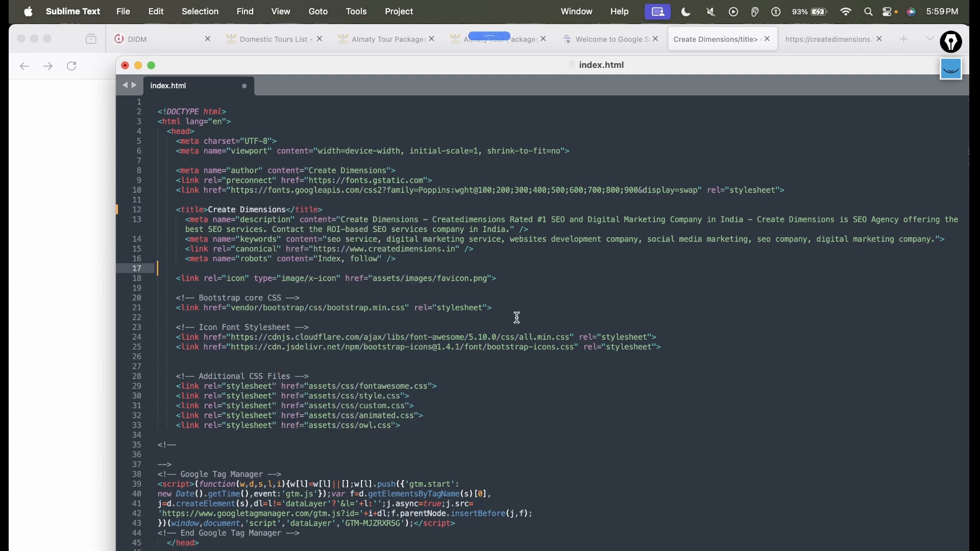
key(super+s)
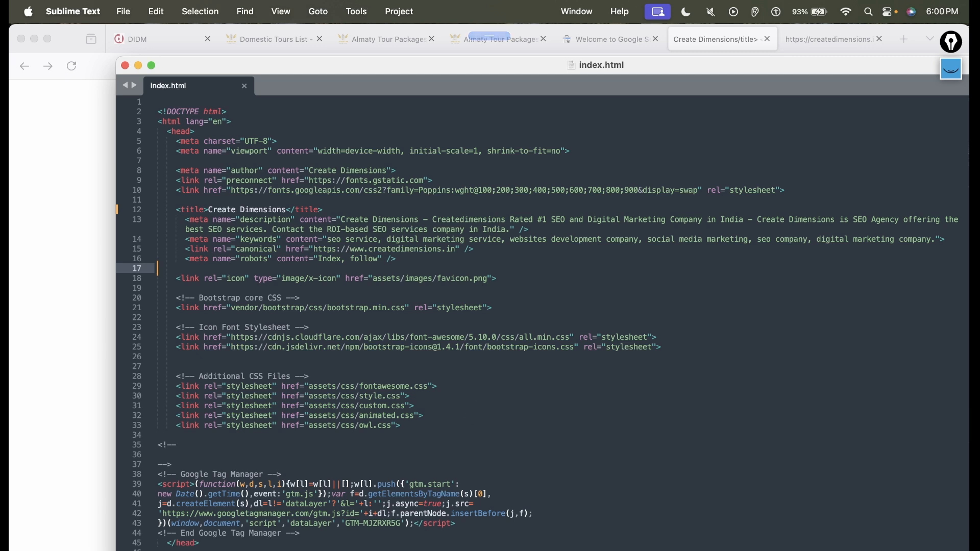
Switch to FileZilla, refresh the local list, upload the repaired index.html to the server, and reload the homepage in Firefox.
key(super+Tab)
right_click(305, 388)
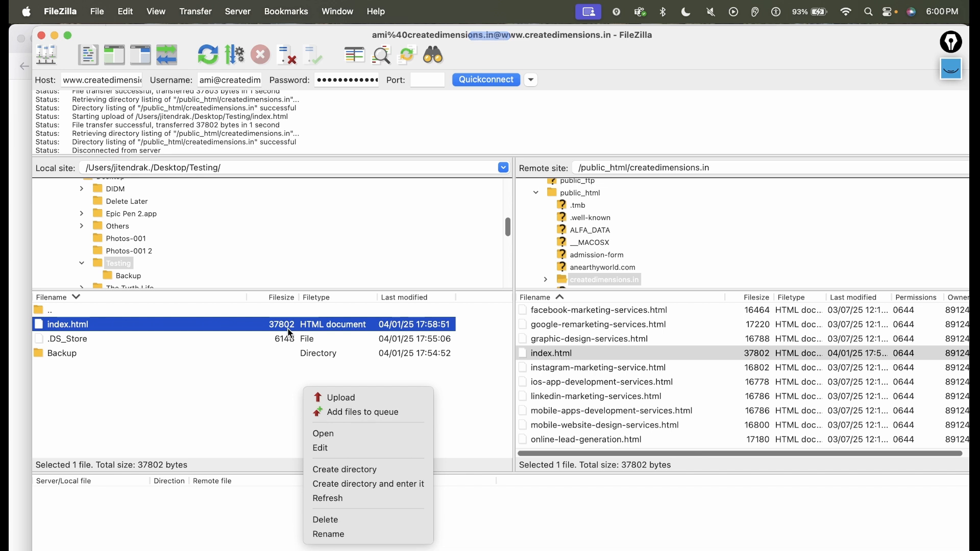
click(339, 501)
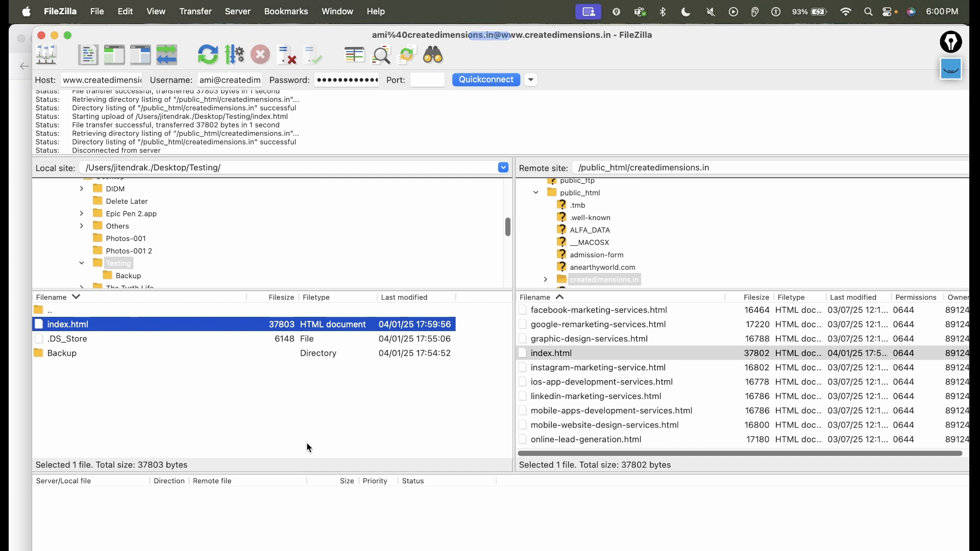
click(283, 395)
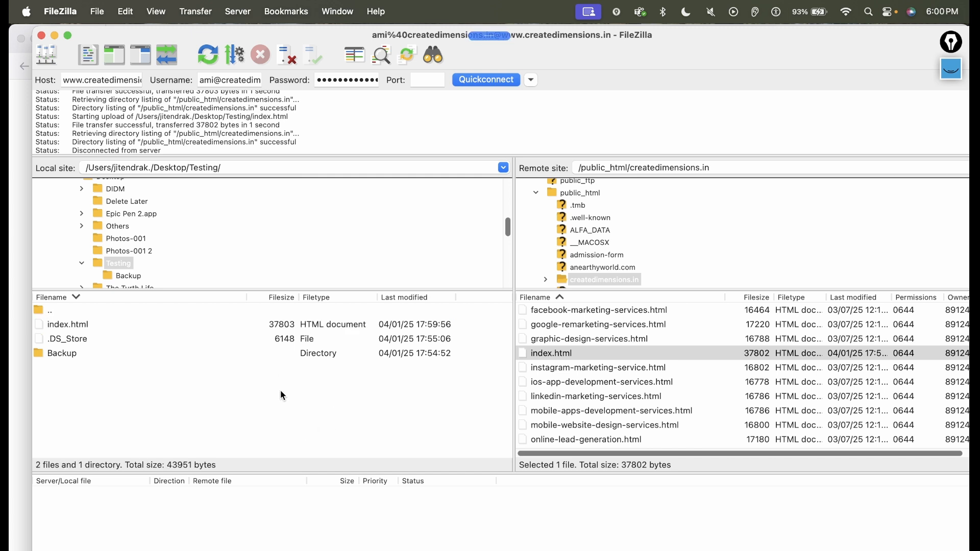
click(261, 324)
right_click(286, 324)
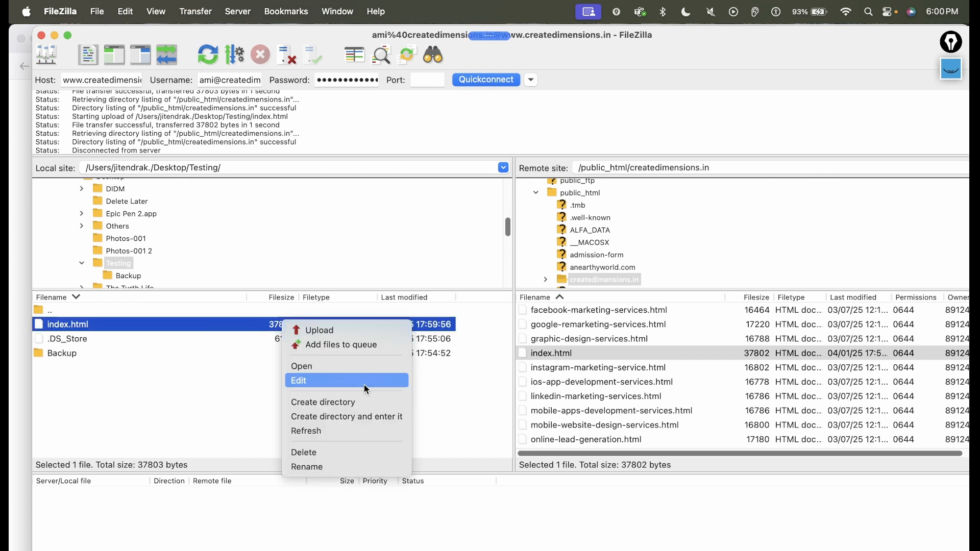
click(337, 330)
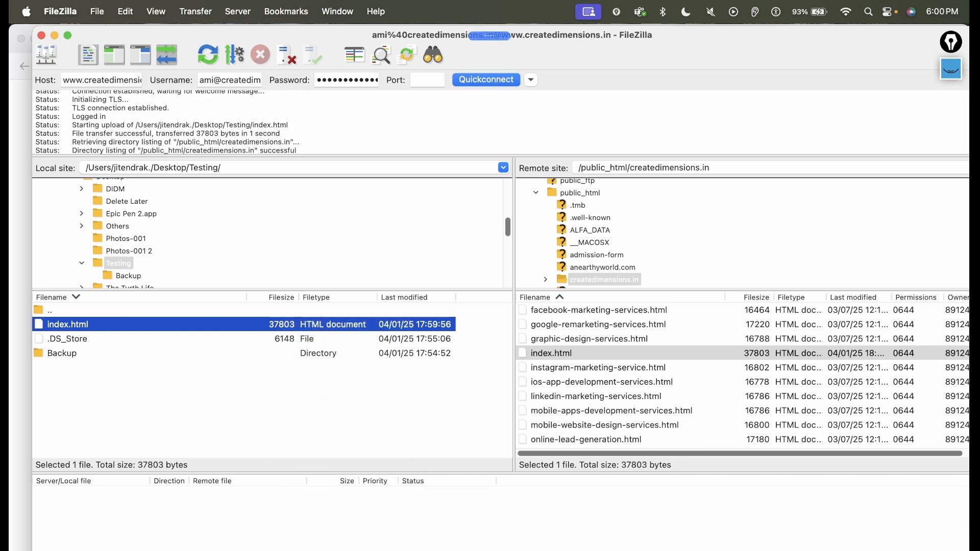
key(super+Tab)
key(super+r)
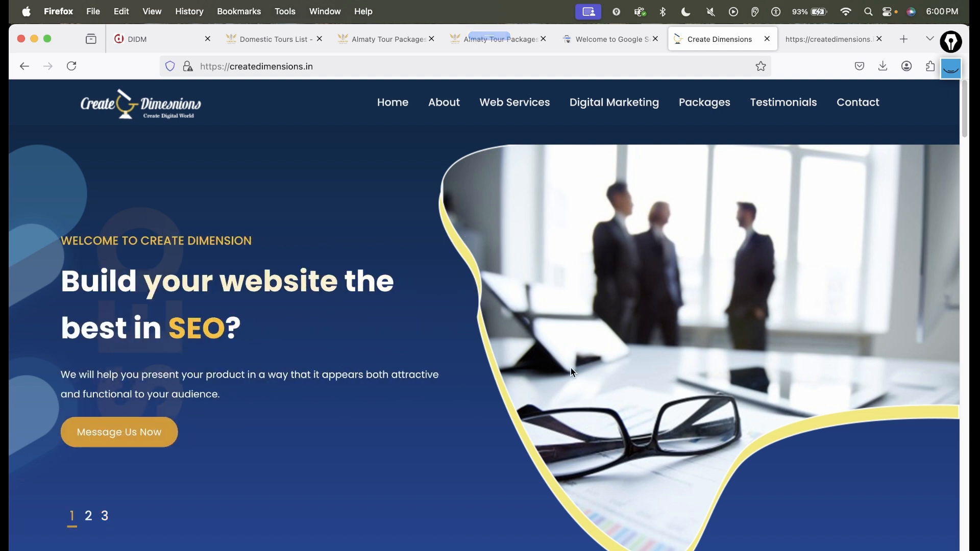
In Sublime Text, delete the "<" of the closing title tag on line 12 of index.html and save the file.
key(super+Tab)
key(super+Tab)
key(super+Tab)
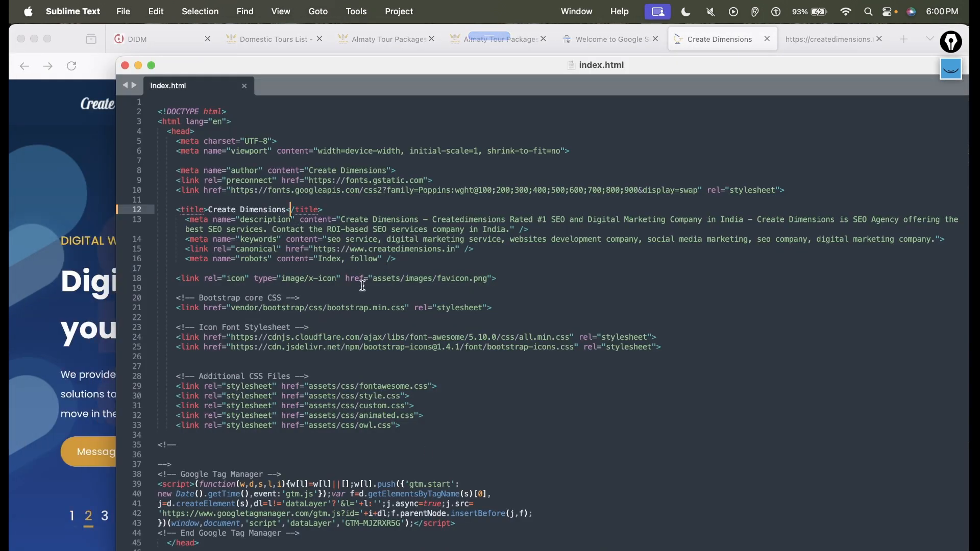
click(290, 209)
key(BackSpace)
key(cmd+s)
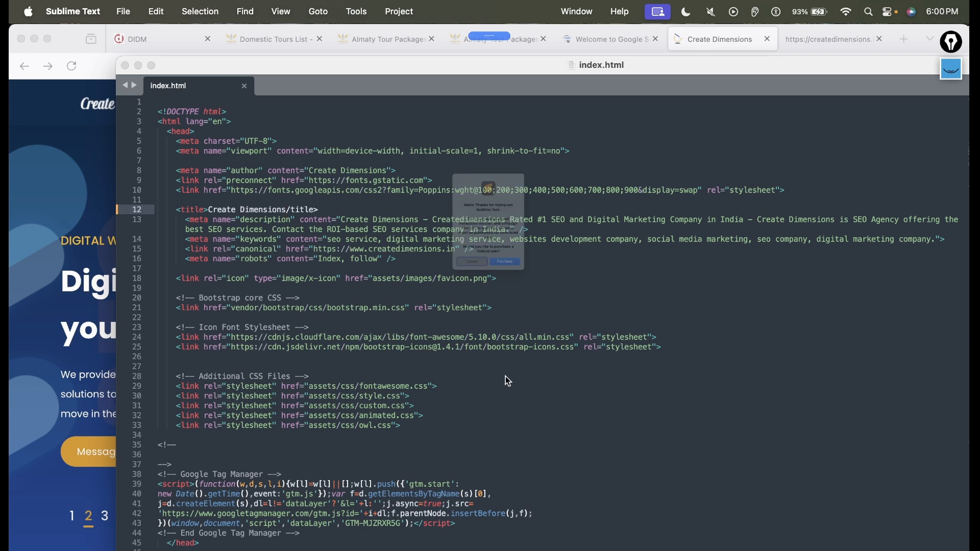
click(445, 314)
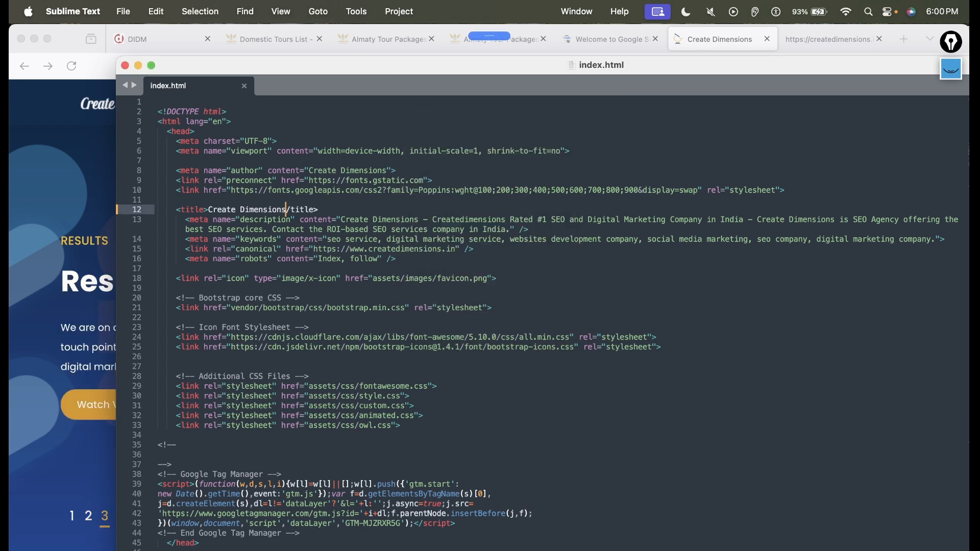
Switch to FileZilla, refresh the local files, upload index.html with the faulty closing title tag, and reload the homepage in Firefox.
key(cmd+Tab)
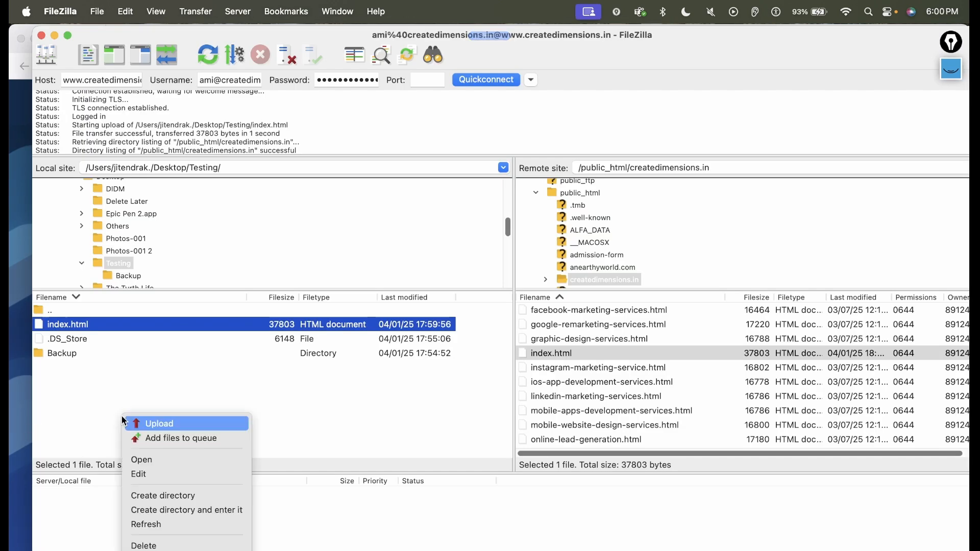
right_click(122, 416)
click(163, 525)
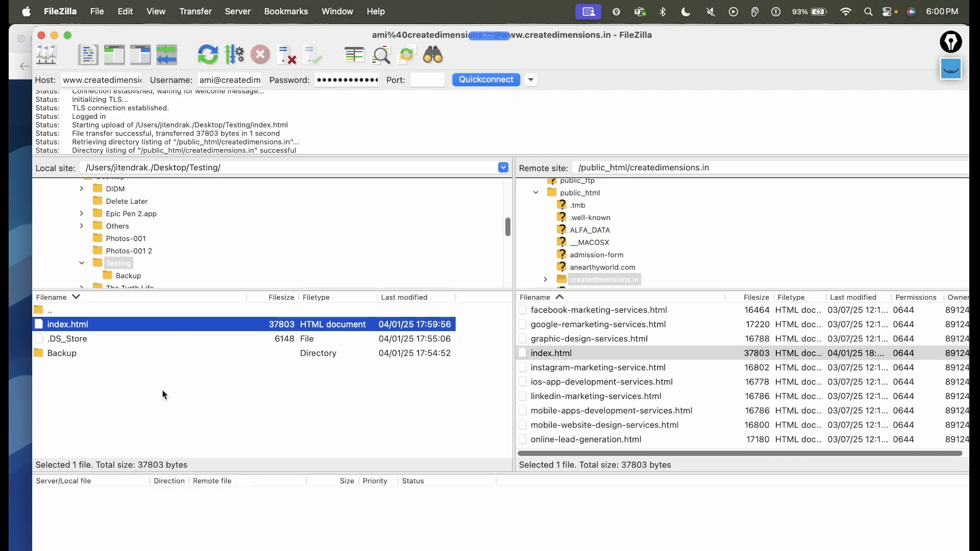
right_click(113, 324)
click(156, 333)
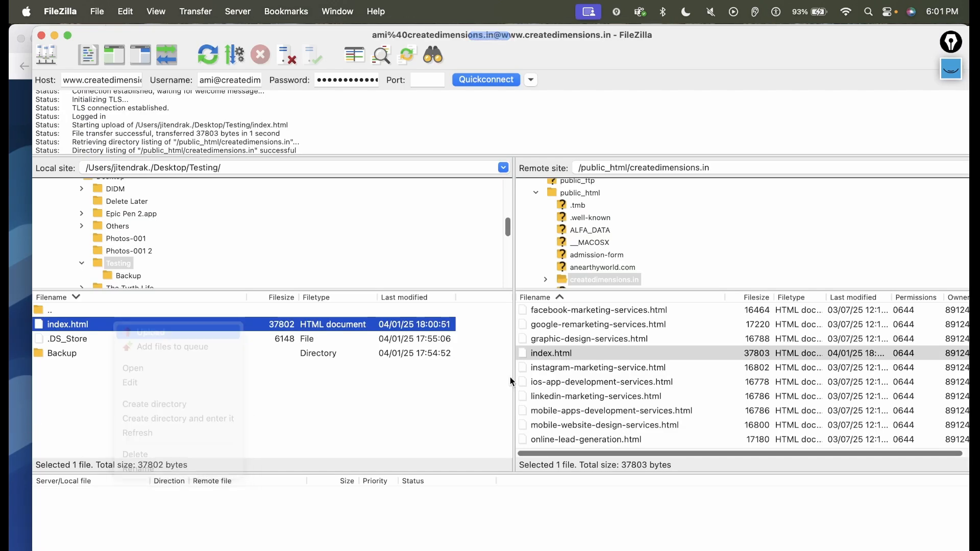
key(super+Tab)
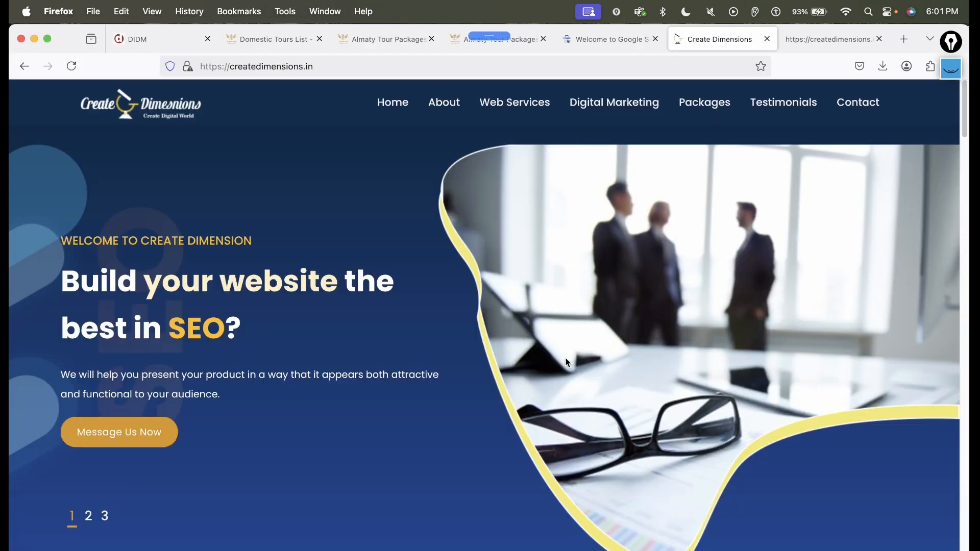
key(super+r)
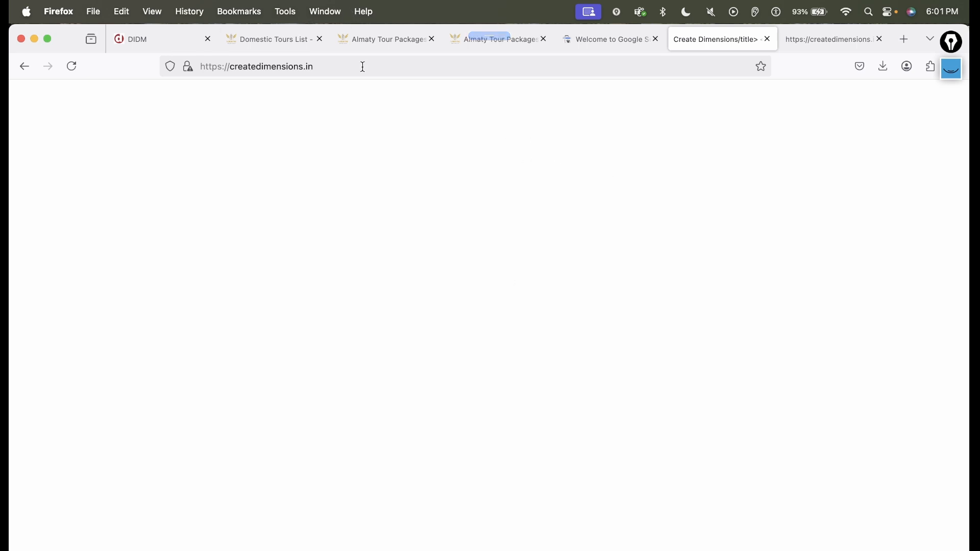
Check the site's about.html and web-development-services.html pages, and return to the Home page.
click(445, 67)
click(445, 66)
text(/about)
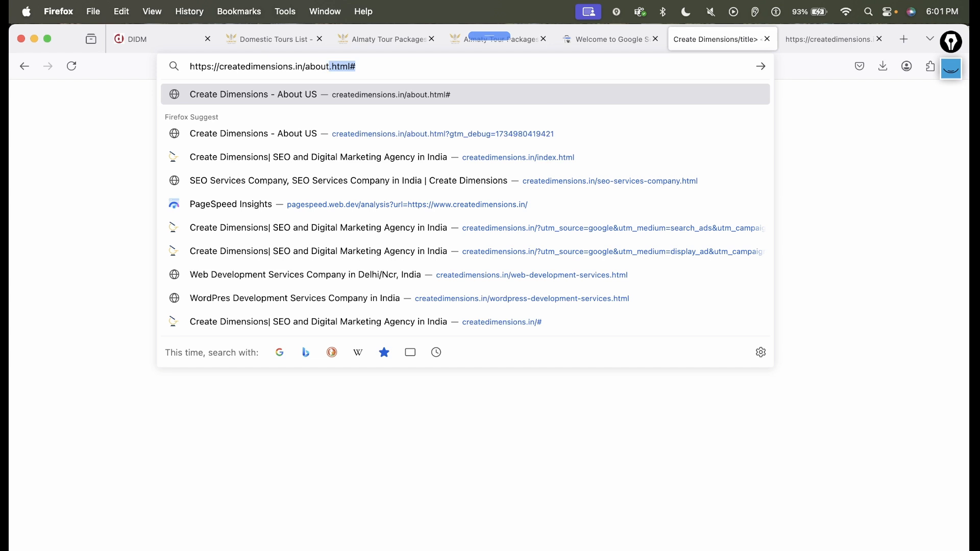
key(Return)
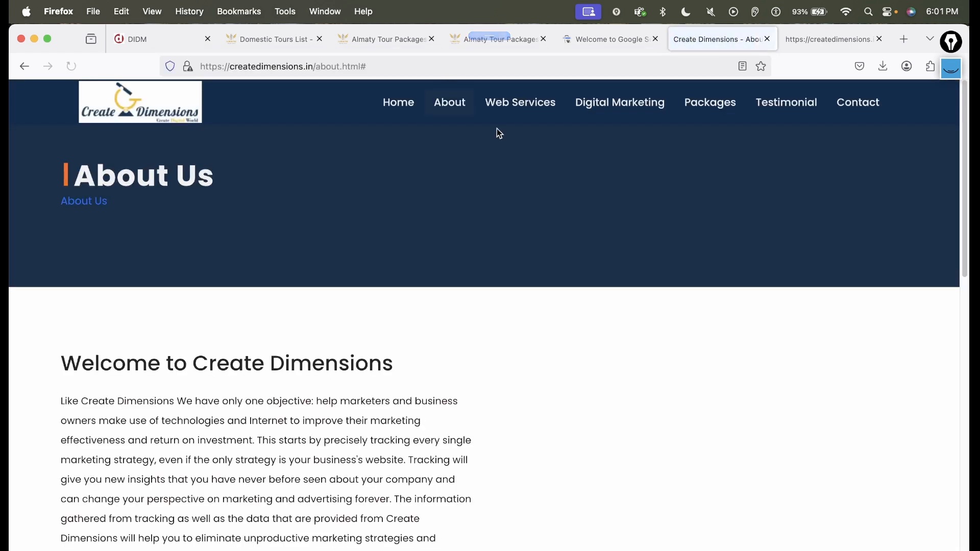
mouse_move(521, 105)
click(550, 205)
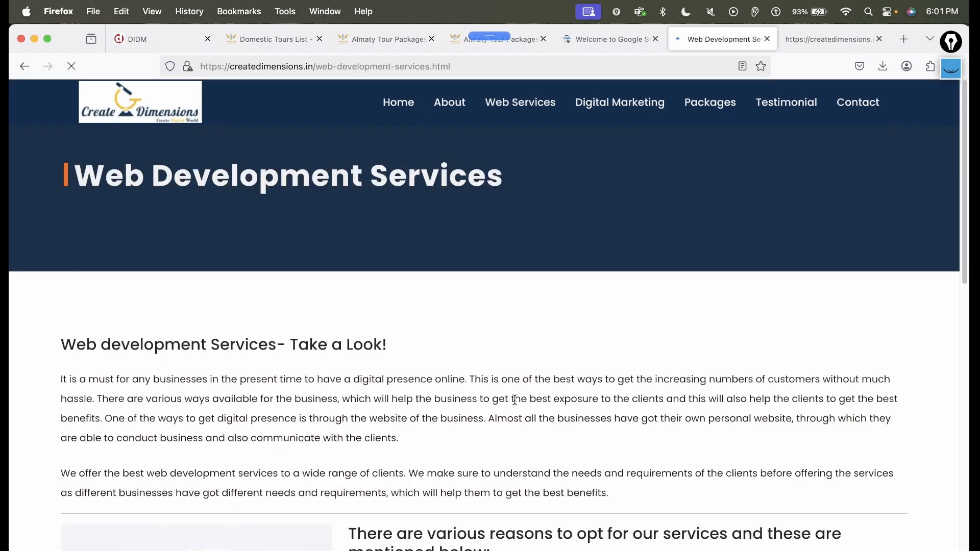
scroll(679, 407, down, 20)
scroll(324, 128, up, 20)
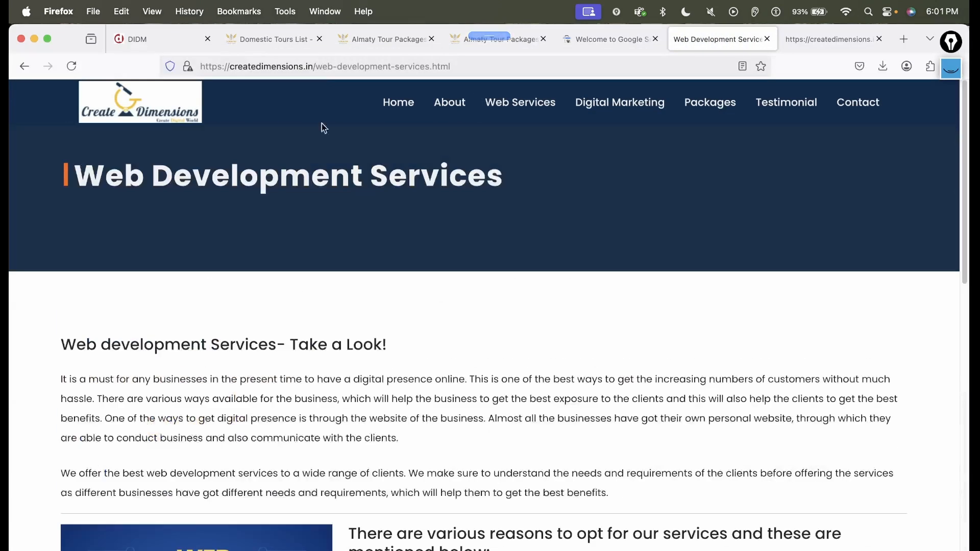
click(398, 102)
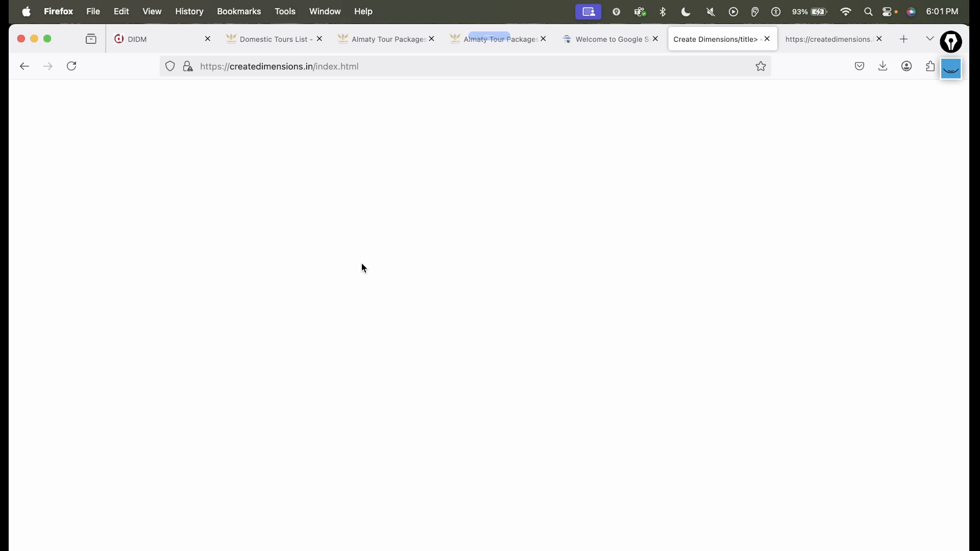
Return to Google Search Console in Firefox and copy the meta tag of the HTML tag verification method.
key(super+Tab)
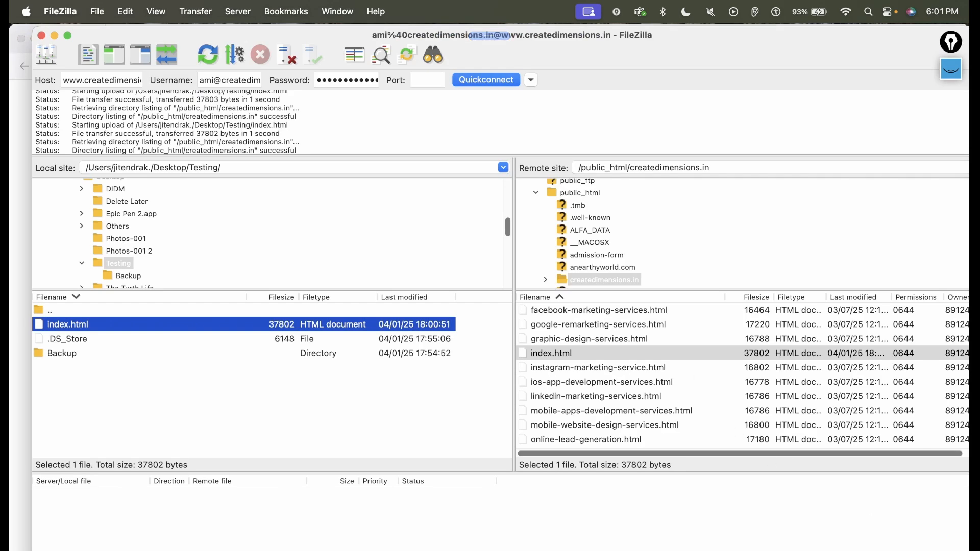
key(super+Tab)
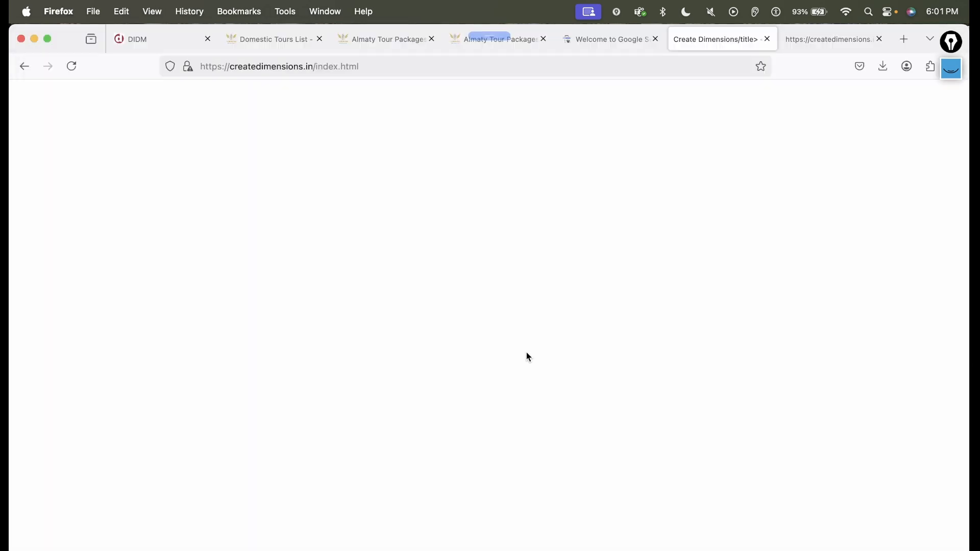
click(598, 41)
click(633, 449)
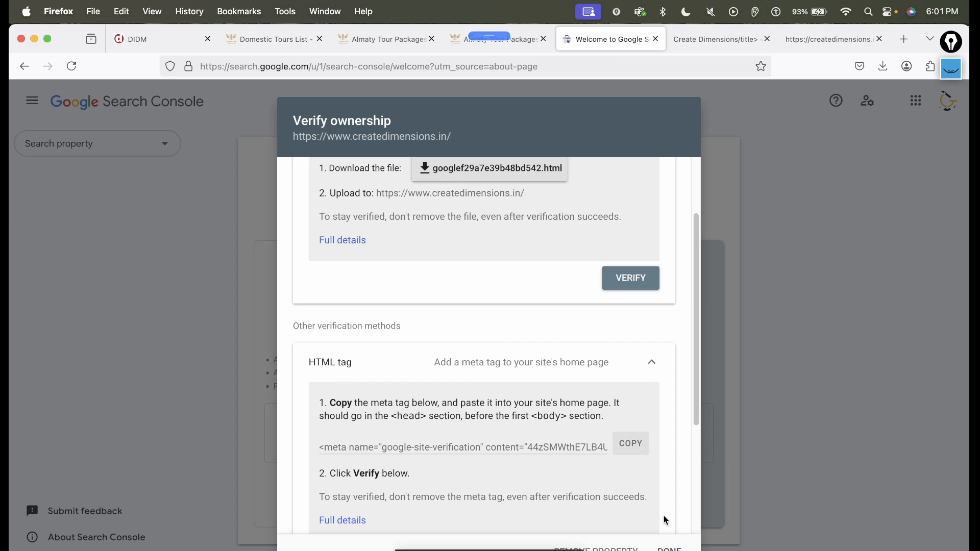
scroll(613, 485, down, 1)
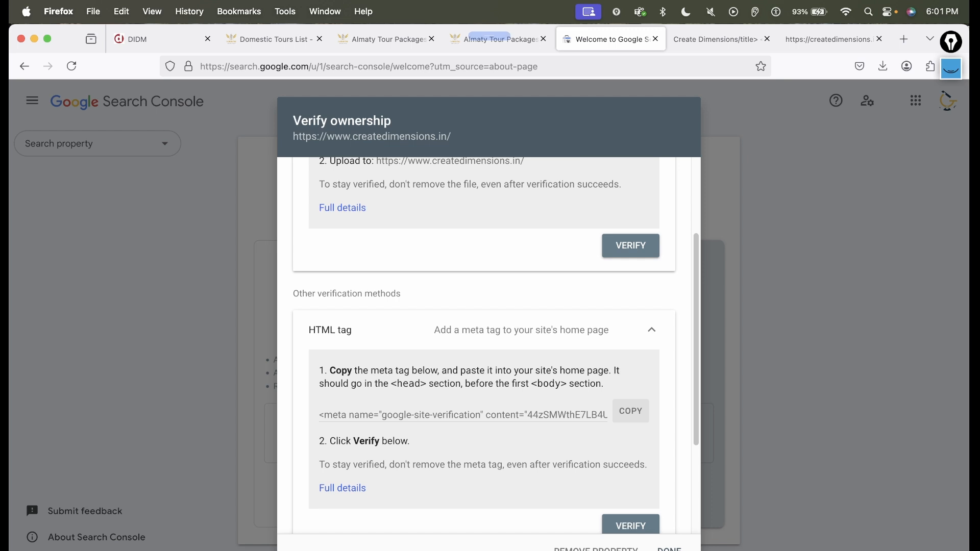
Switch to Sublime Text and put the "<" back in the closing title tag of index.html.
key(super+Tab)
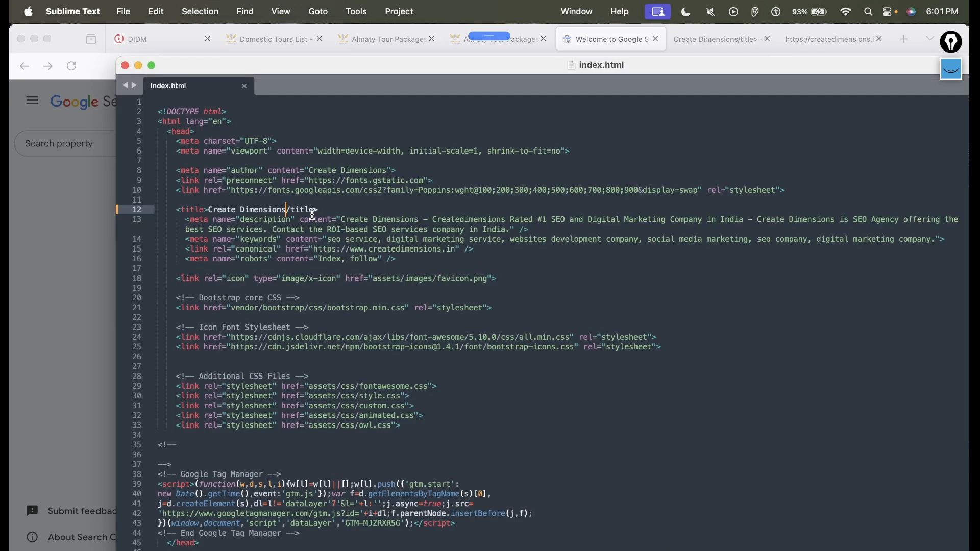
text(<)
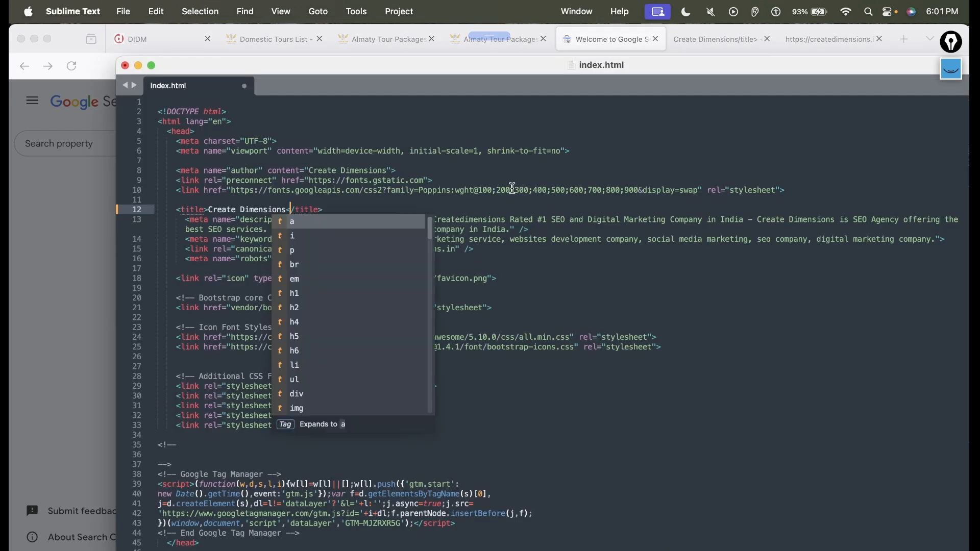
click(560, 240)
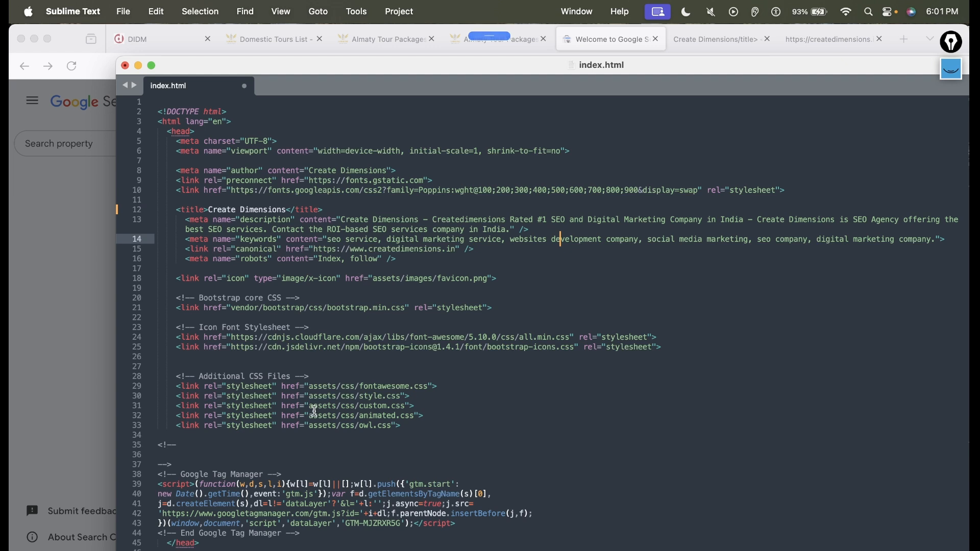
Paste the google-site-verification meta tag below the Google Tag Manager code, before </head>, save index.html, and switch to FileZilla.
scroll(396, 455, down, 5)
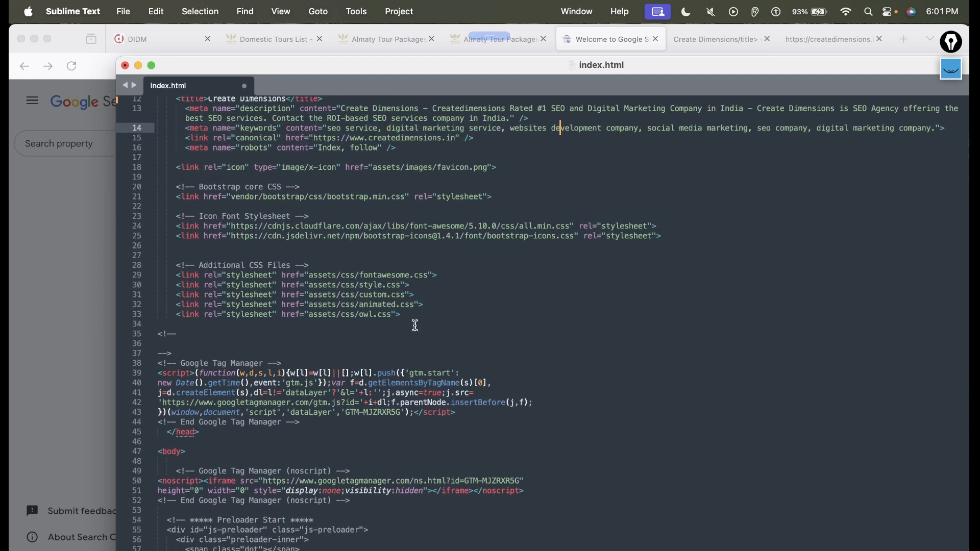
scroll(459, 393, down, 3)
click(220, 311)
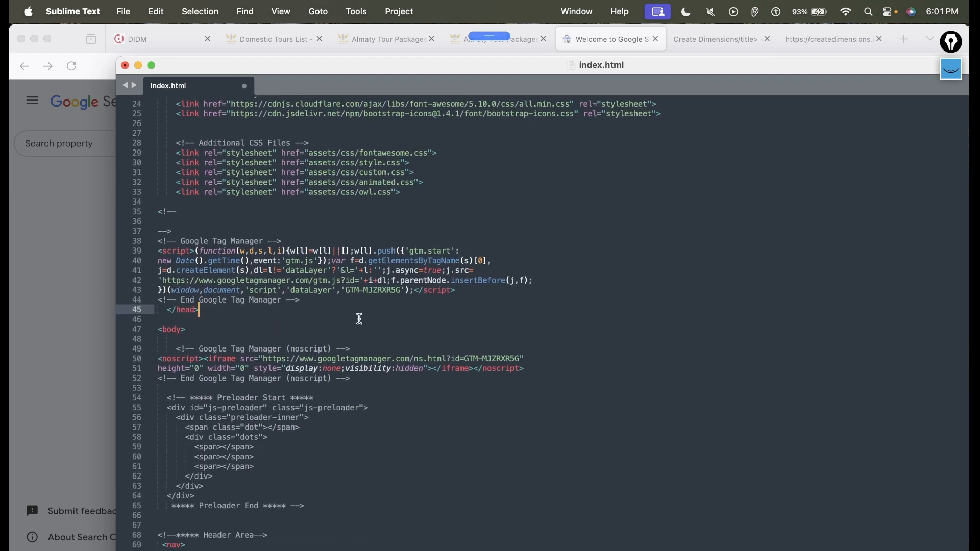
click(334, 299)
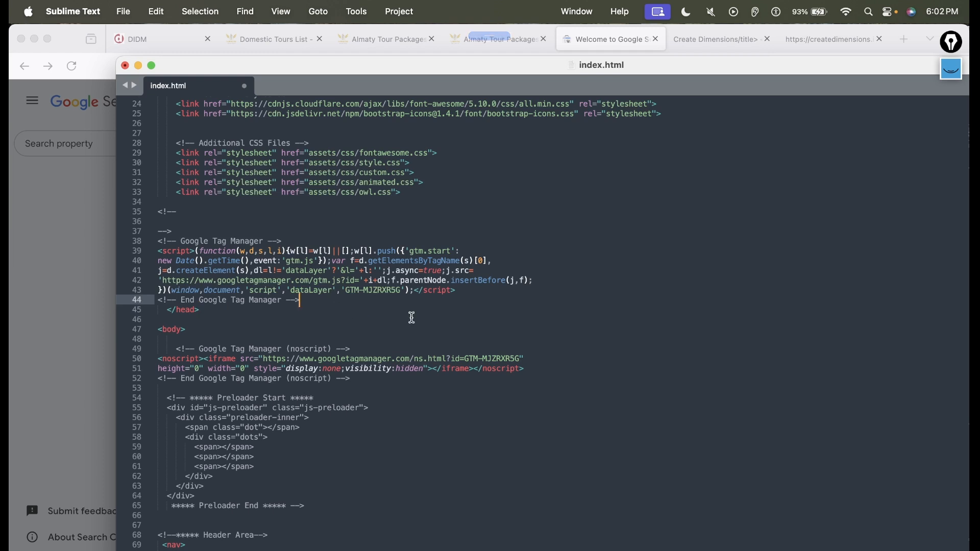
key(Return)
key(Return)
key(Return)
key(super+v)
key(Return)
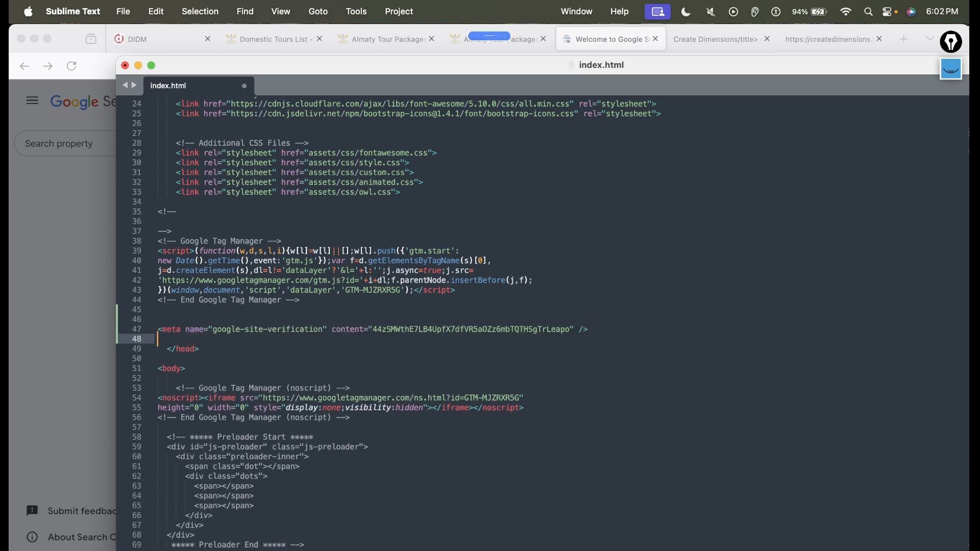
key(super+s)
key(super+Tab)
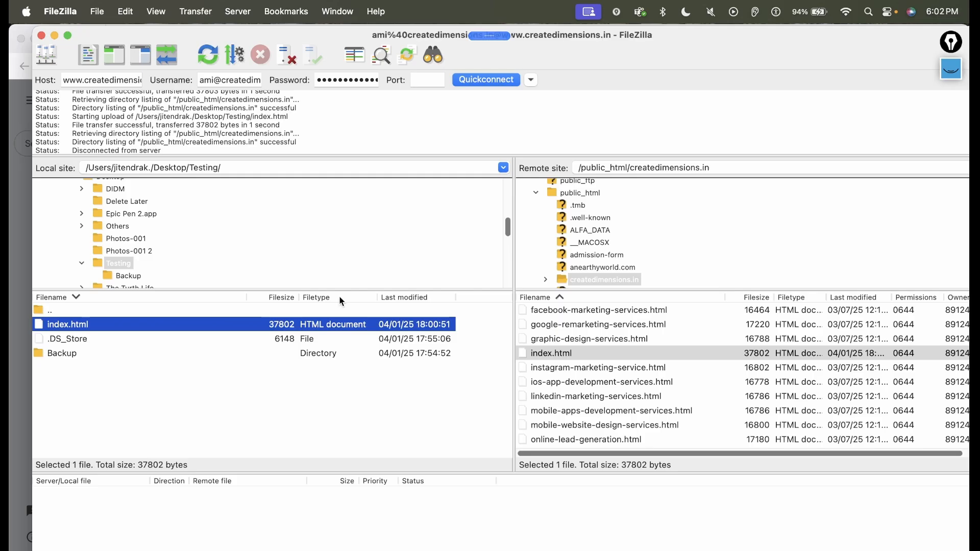
Refresh the local Testing folder listing and upload the updated index.html to /public_html/createdimensions.in.
right_click(314, 407)
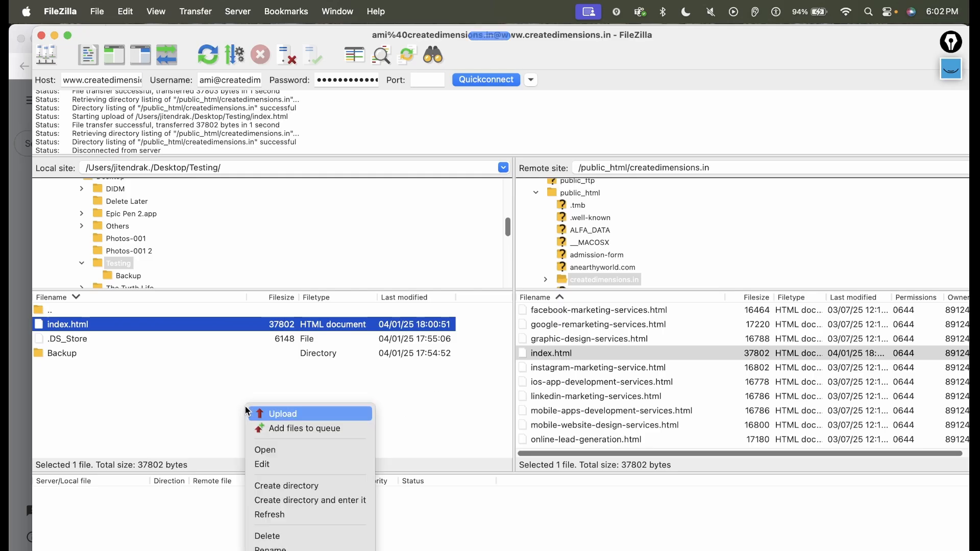
click(281, 516)
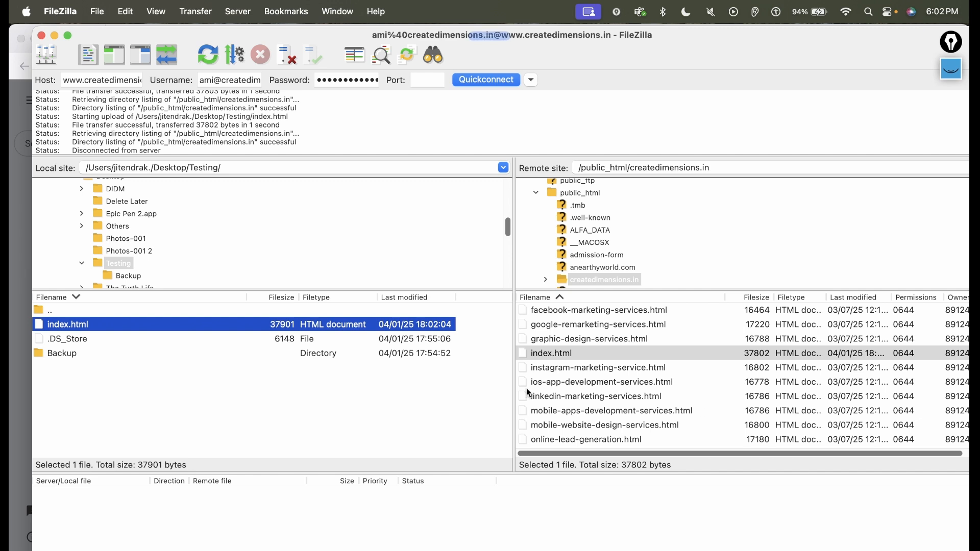
right_click(190, 328)
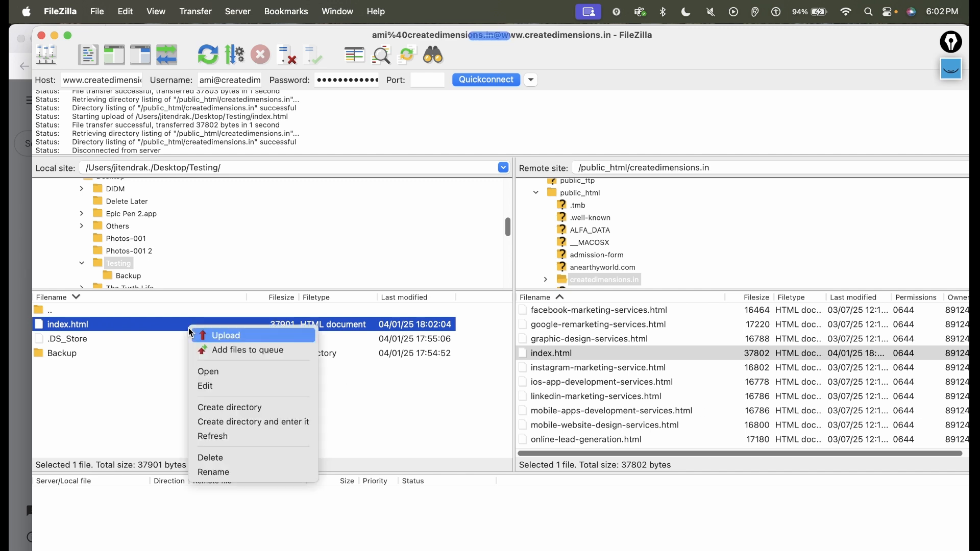
click(258, 339)
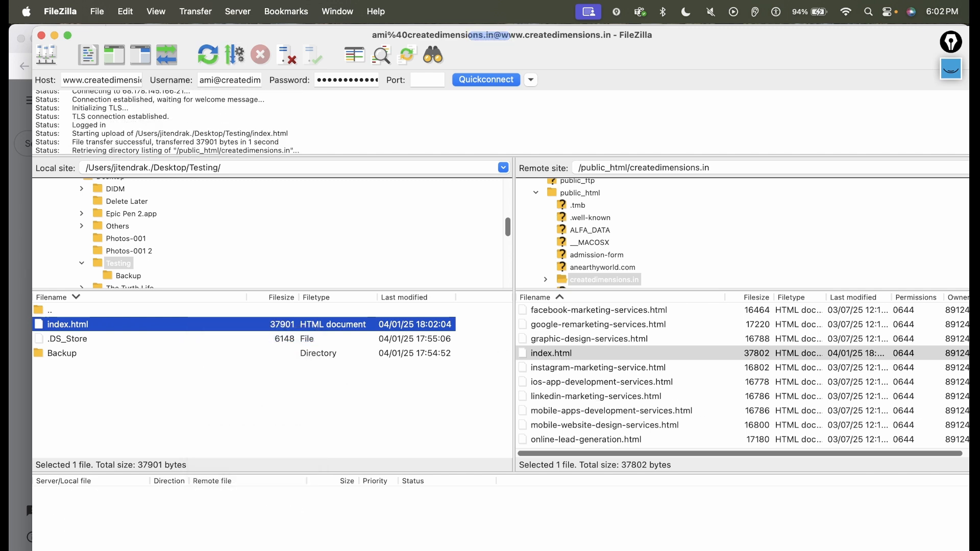
Switch to Firefox and reload the createdimensions.in/index.html page to check the live site.
key(super+Tab)
click(713, 44)
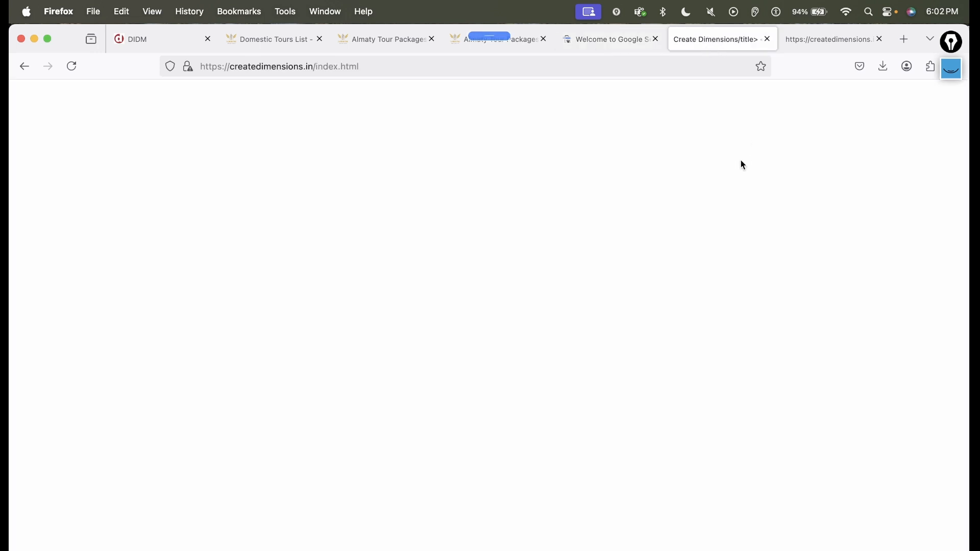
key(super+r)
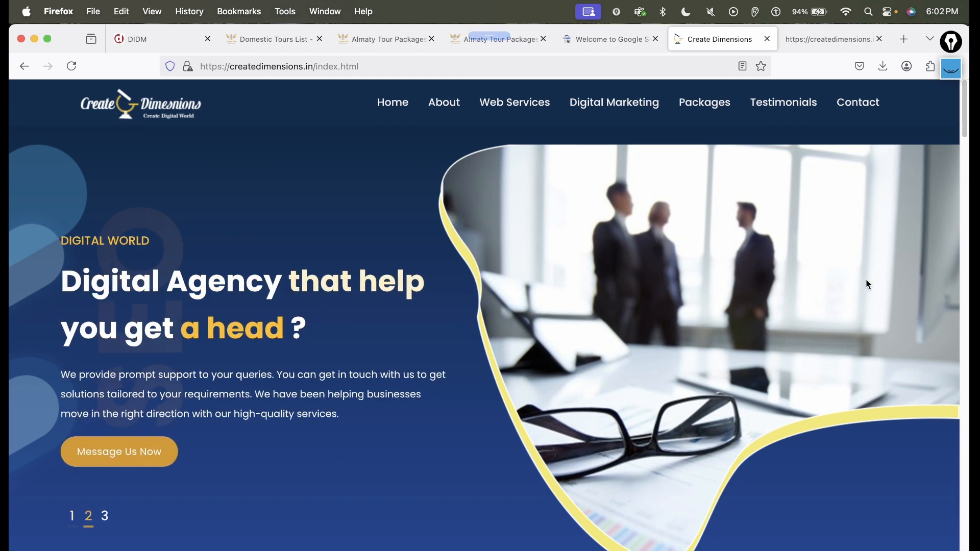
Return to Google Search Console, verify ownership with the HTML tag method, and go to the property.
click(605, 51)
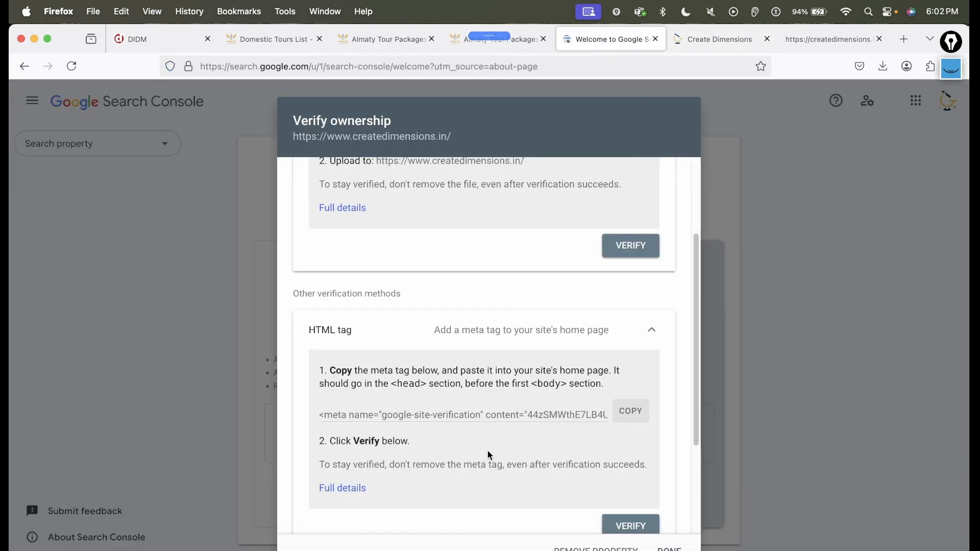
scroll(624, 470, down, 1)
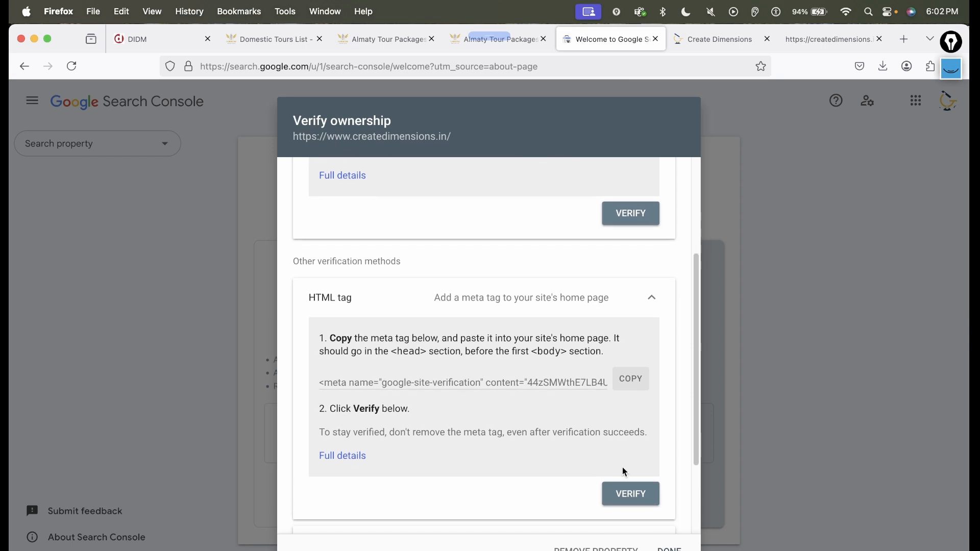
click(644, 499)
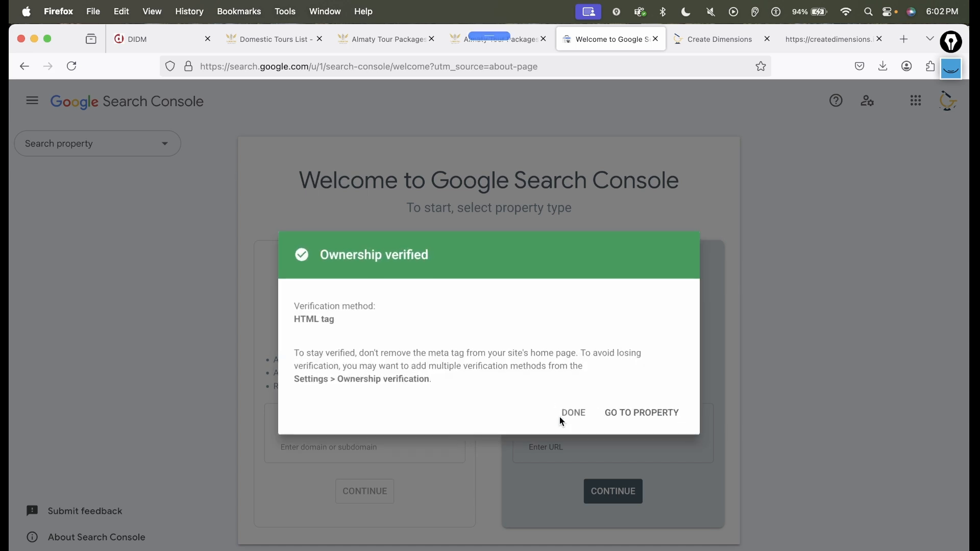
click(669, 412)
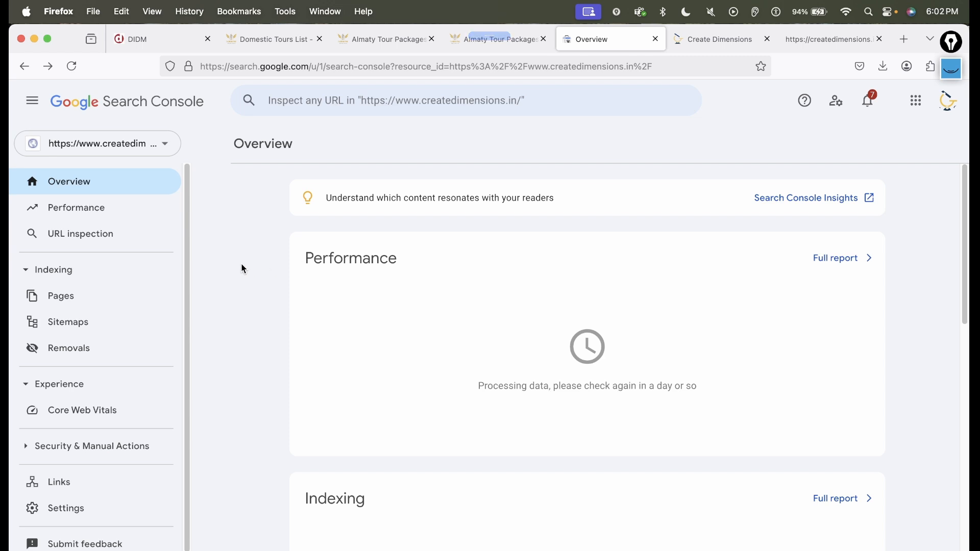
Switch to Sublime Text, copy the google-site-verification meta tag line in index.html, and delete it from above </head>.
key(super+Tab)
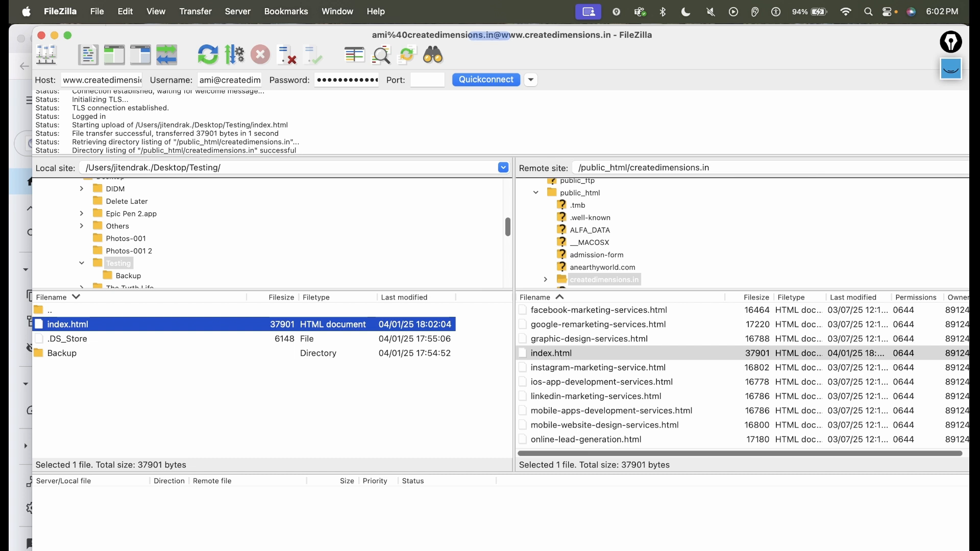
key(super+Tab)
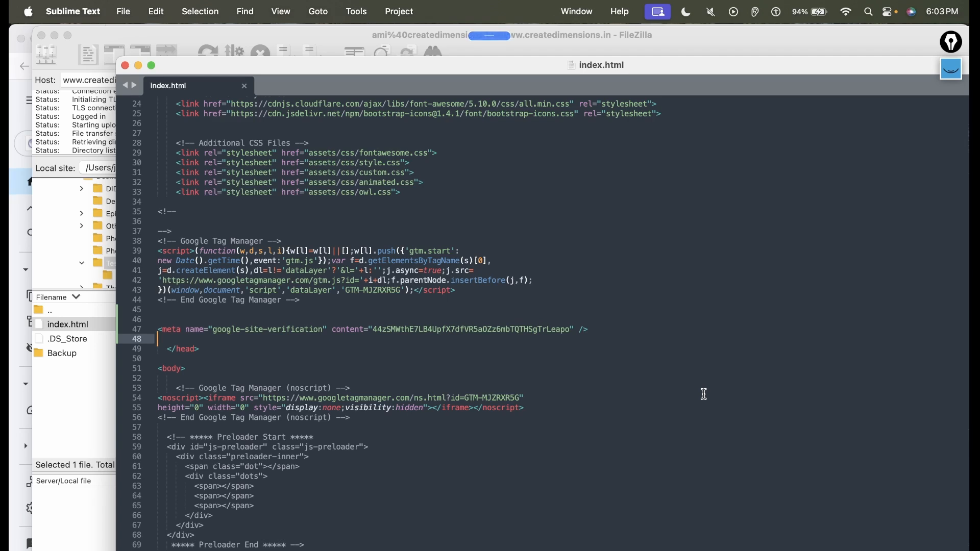
scroll(704, 395, up, 1)
triple_click(263, 342)
key(ctrl+c)
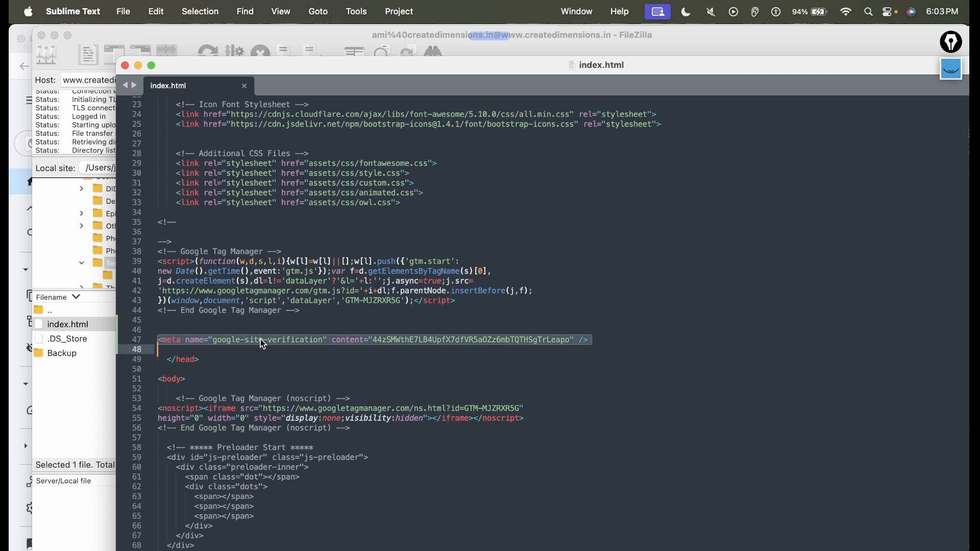
key(BackSpace)
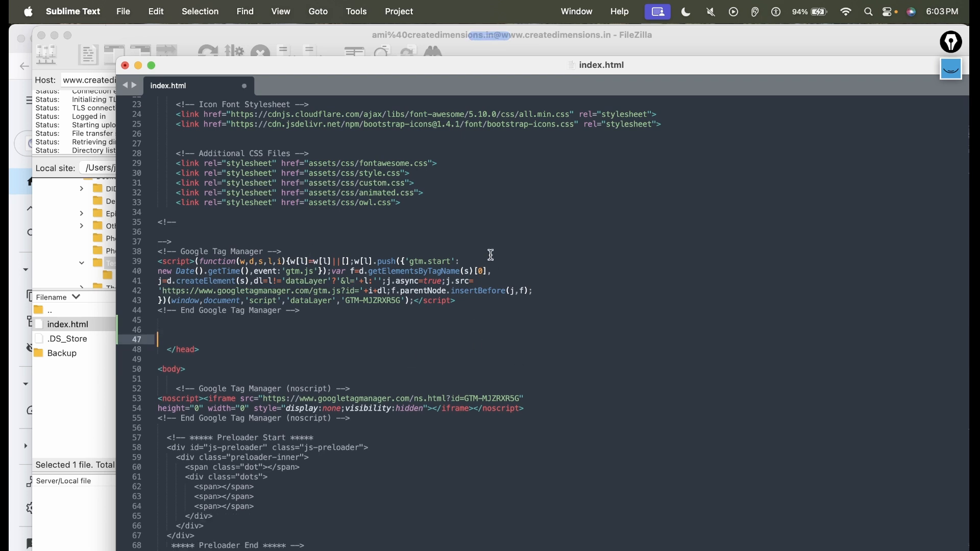
Try placing the meta tag on a new line below the style.css link, and undo the insertion.
scroll(485, 255, up, 1)
click(350, 173)
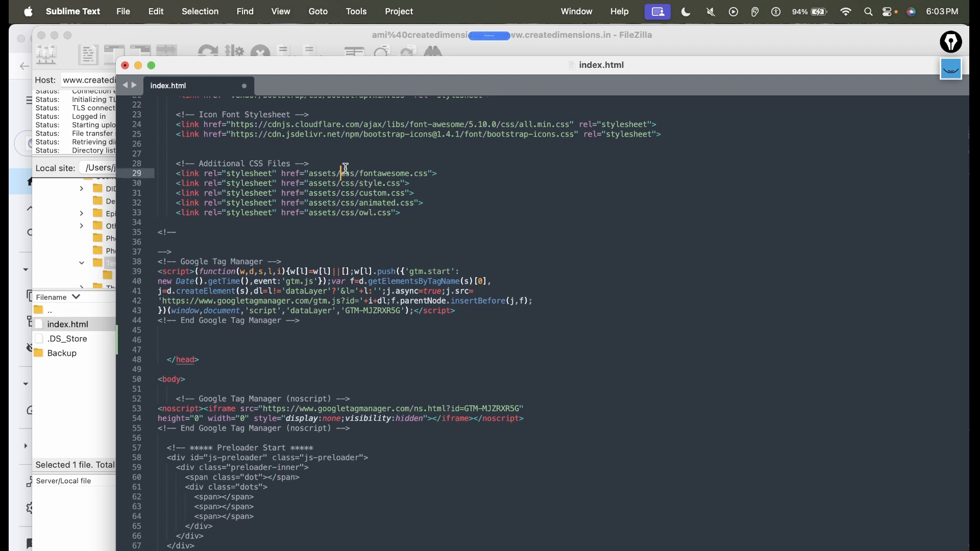
click(428, 182)
key(Return)
key(ctrl+v)
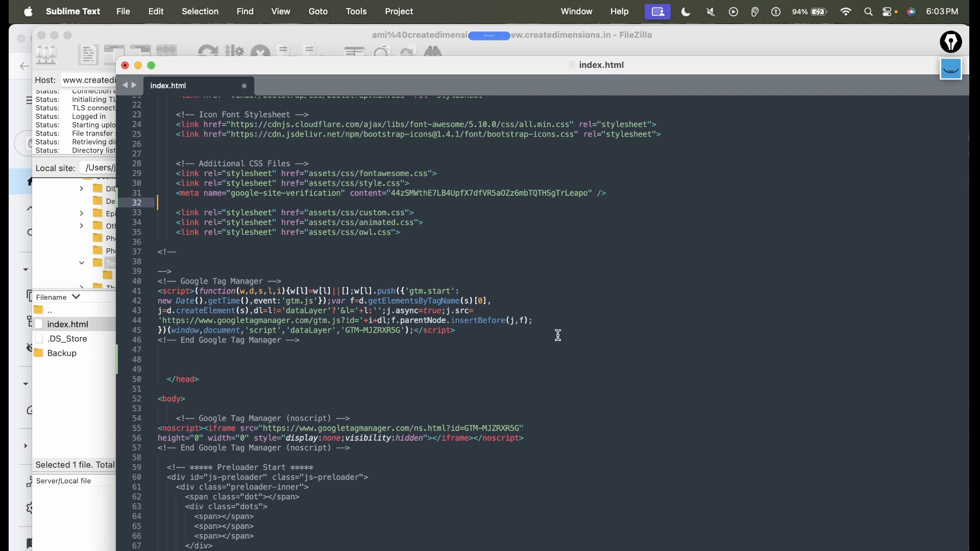
key(super+z)
key(super+z)
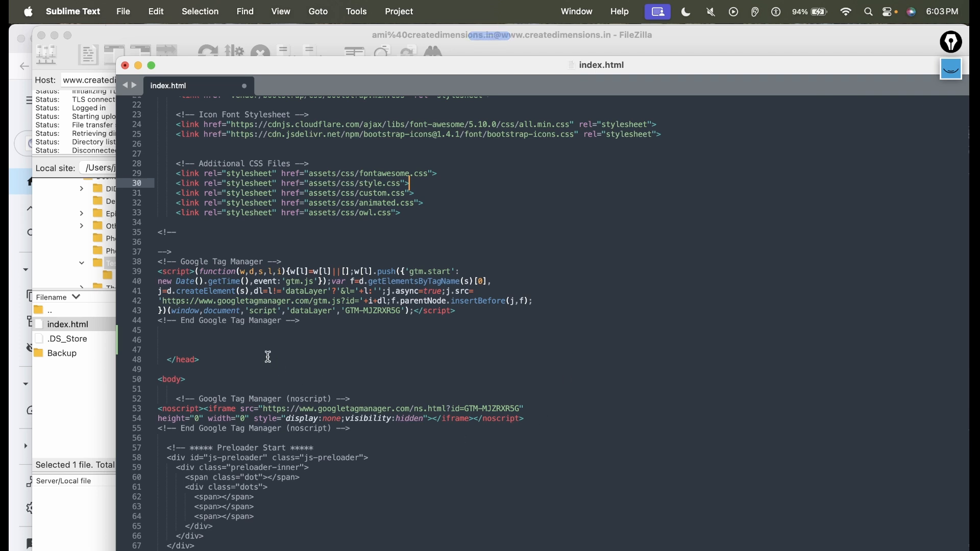
Paste the google-site-verification meta tag below the End Google Tag Manager comment with blank lines after it, save index.html, and switch to FileZilla.
click(299, 341)
key(super+v)
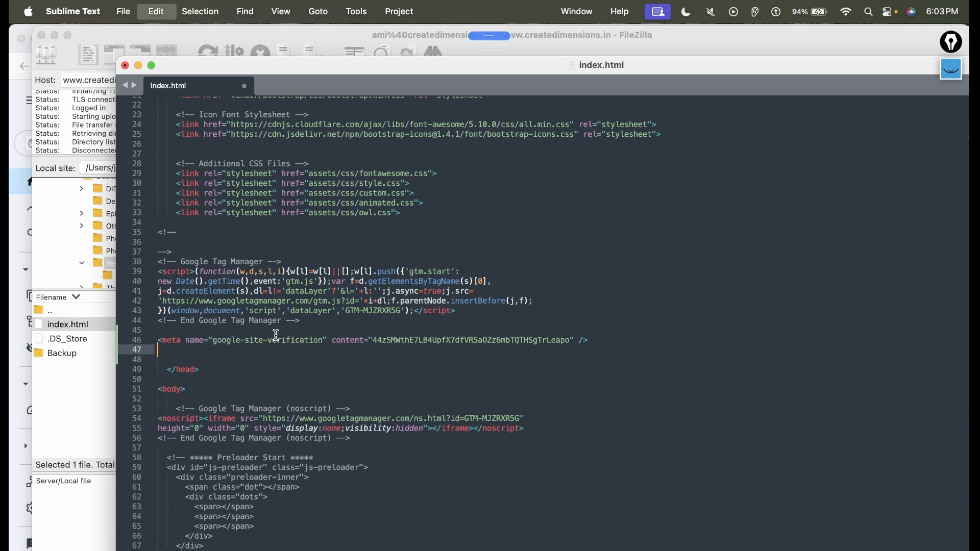
key(Return)
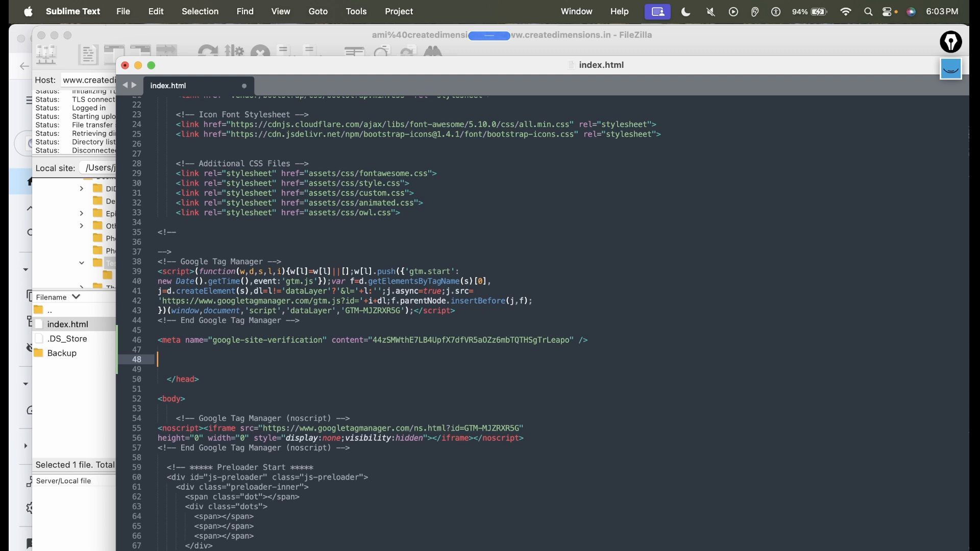
click(194, 261)
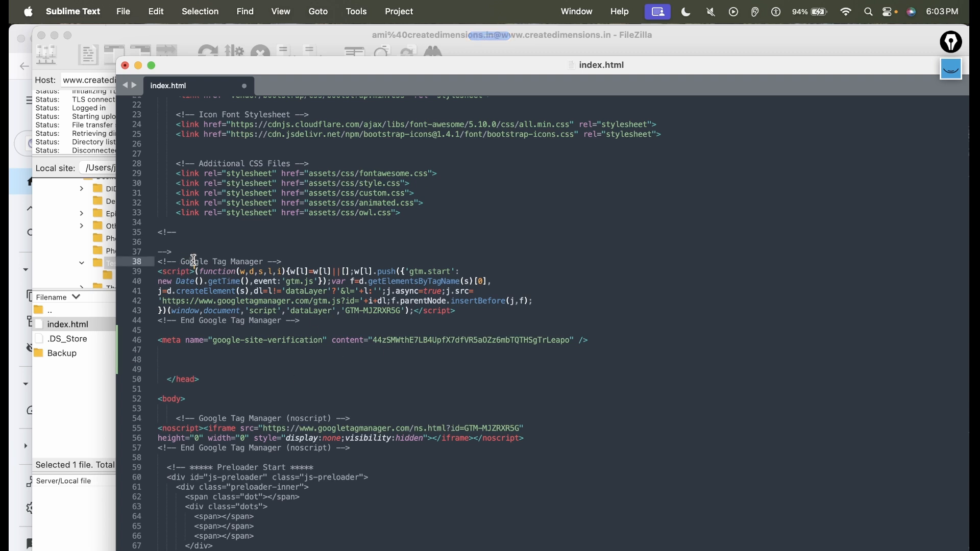
drag(193, 262, 322, 311)
click(327, 319)
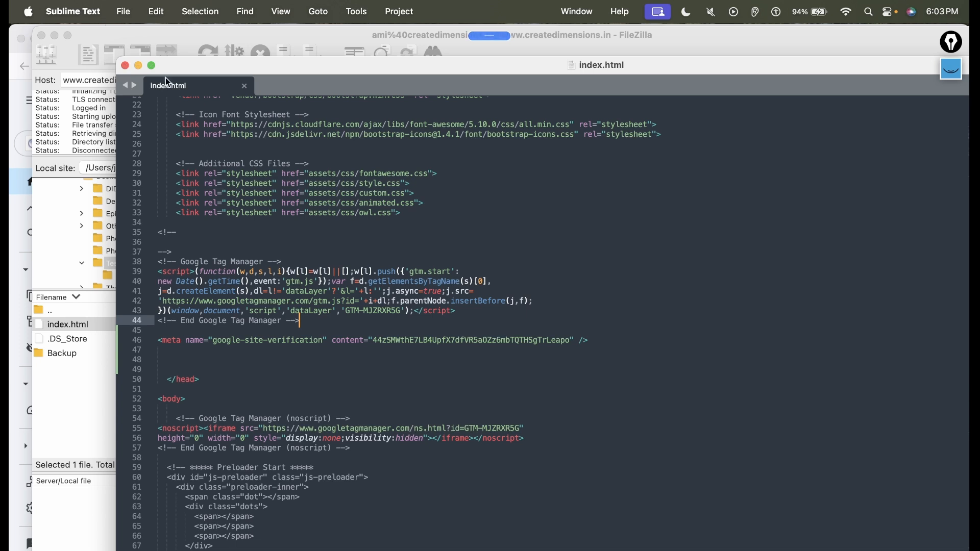
key(super+Tab)
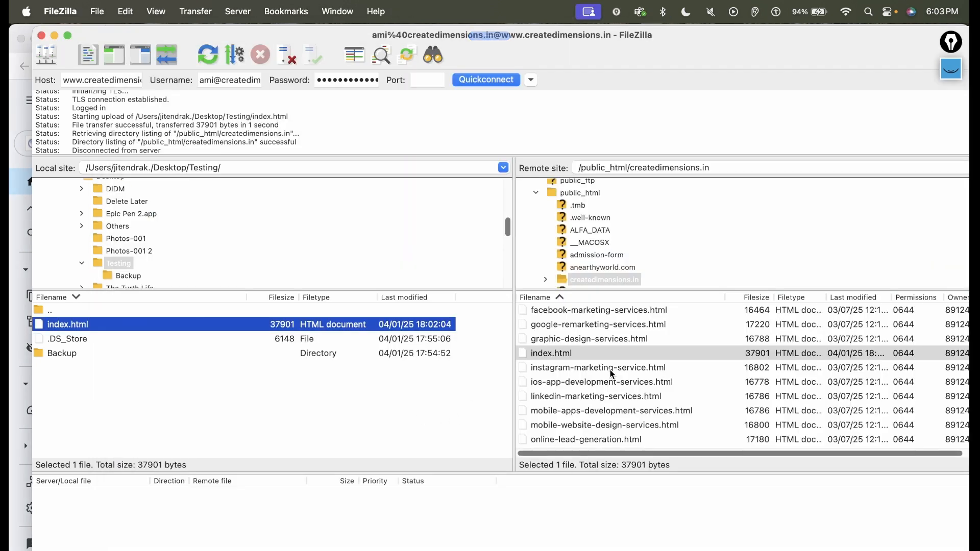